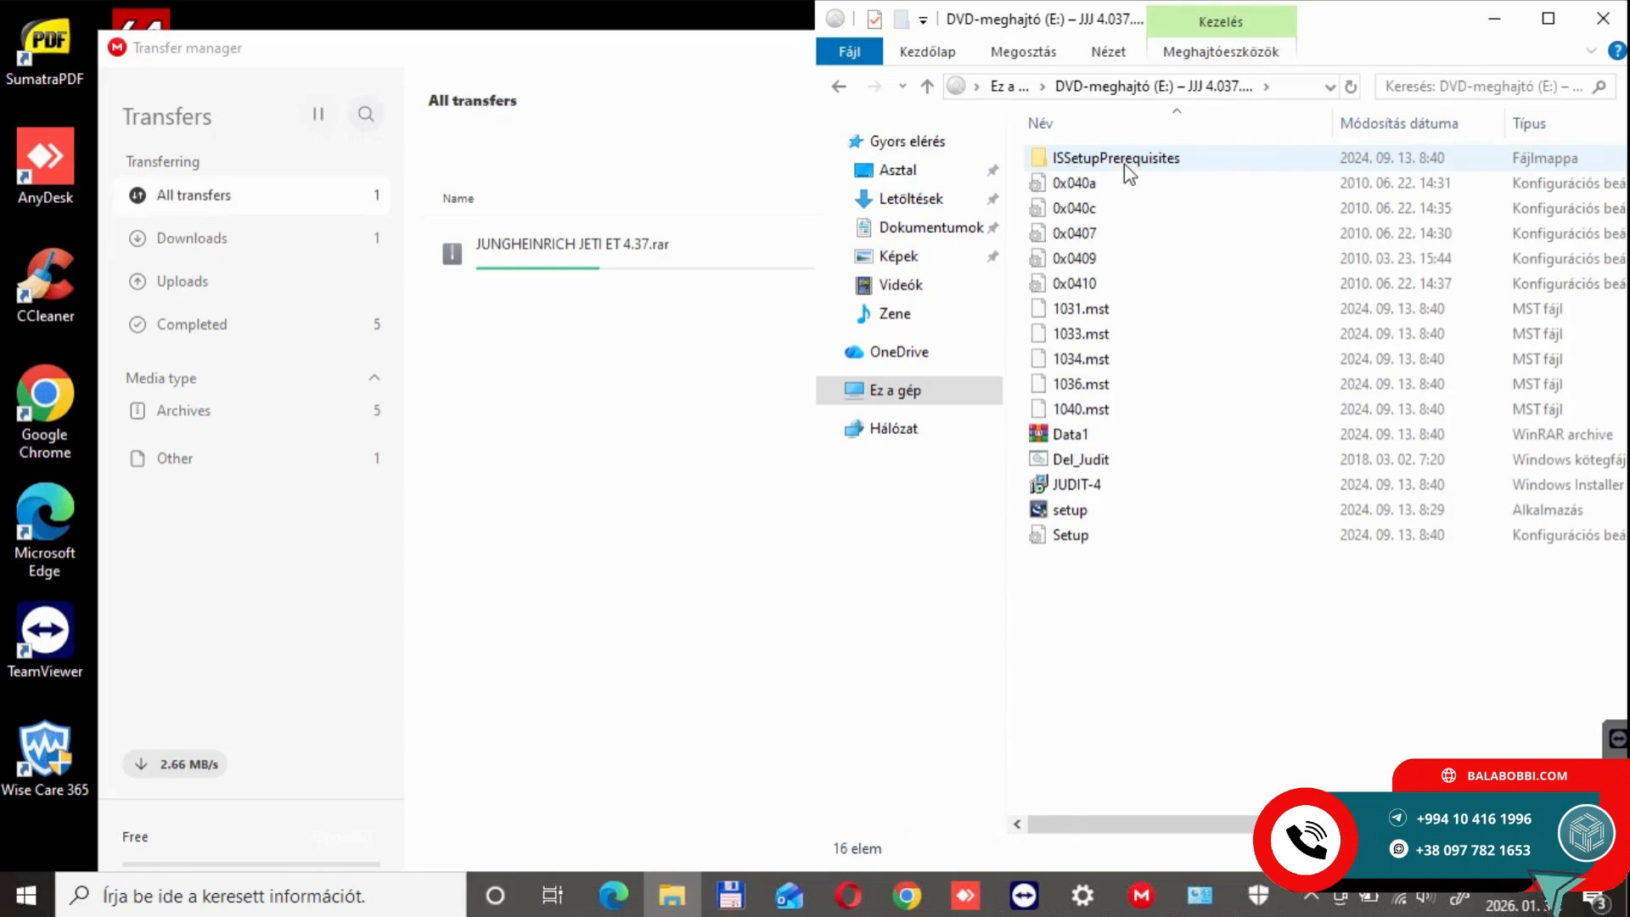
Minimise the Transfer manager and launch the setup application from the DVD drive (E:).
{"action": "left_click", "coordinate": [1072, 510]}
{"action": "left_click", "coordinate": [662, 156]}
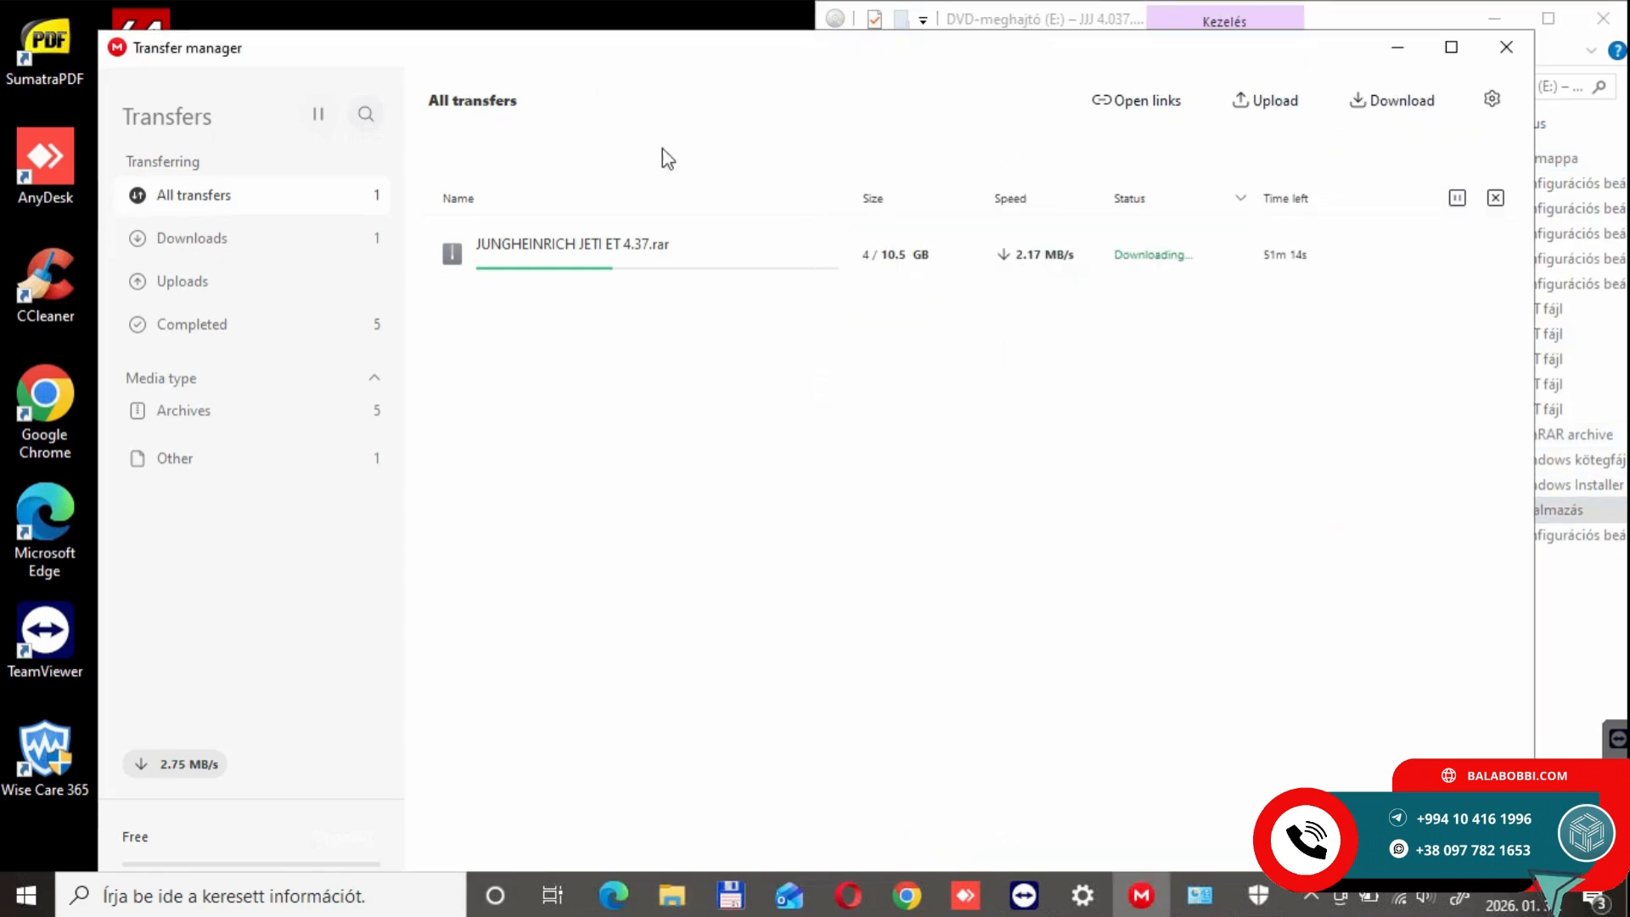
{"action": "left_click", "coordinate": [1399, 44]}
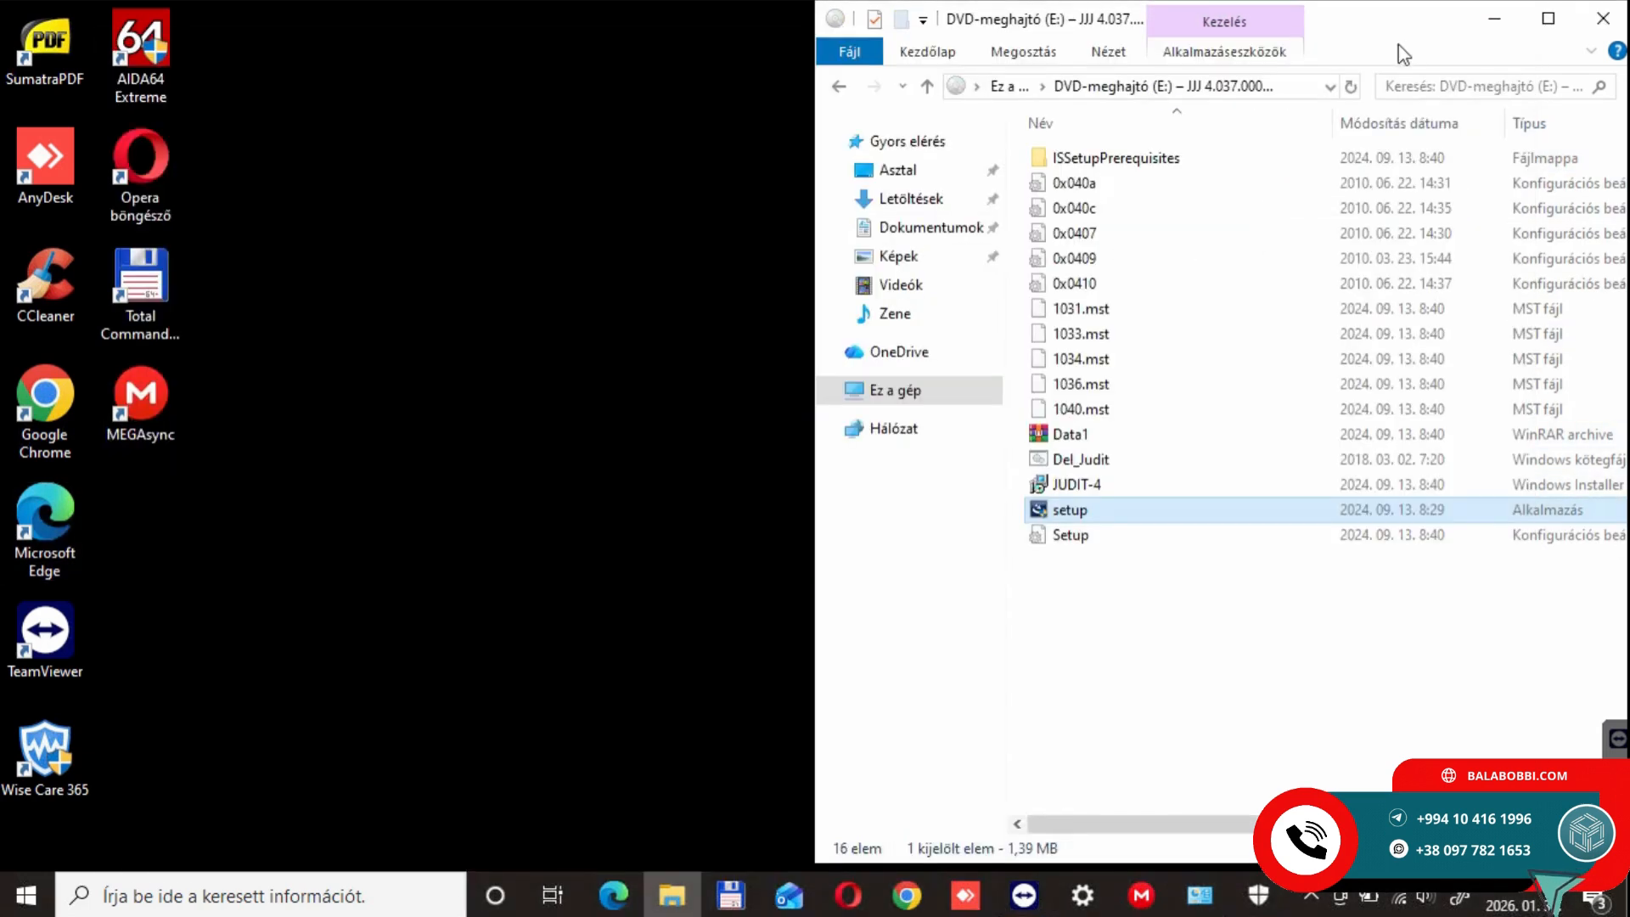
{"action": "right_click", "coordinate": [1087, 509]}
{"action": "left_click", "coordinate": [1172, 78]}
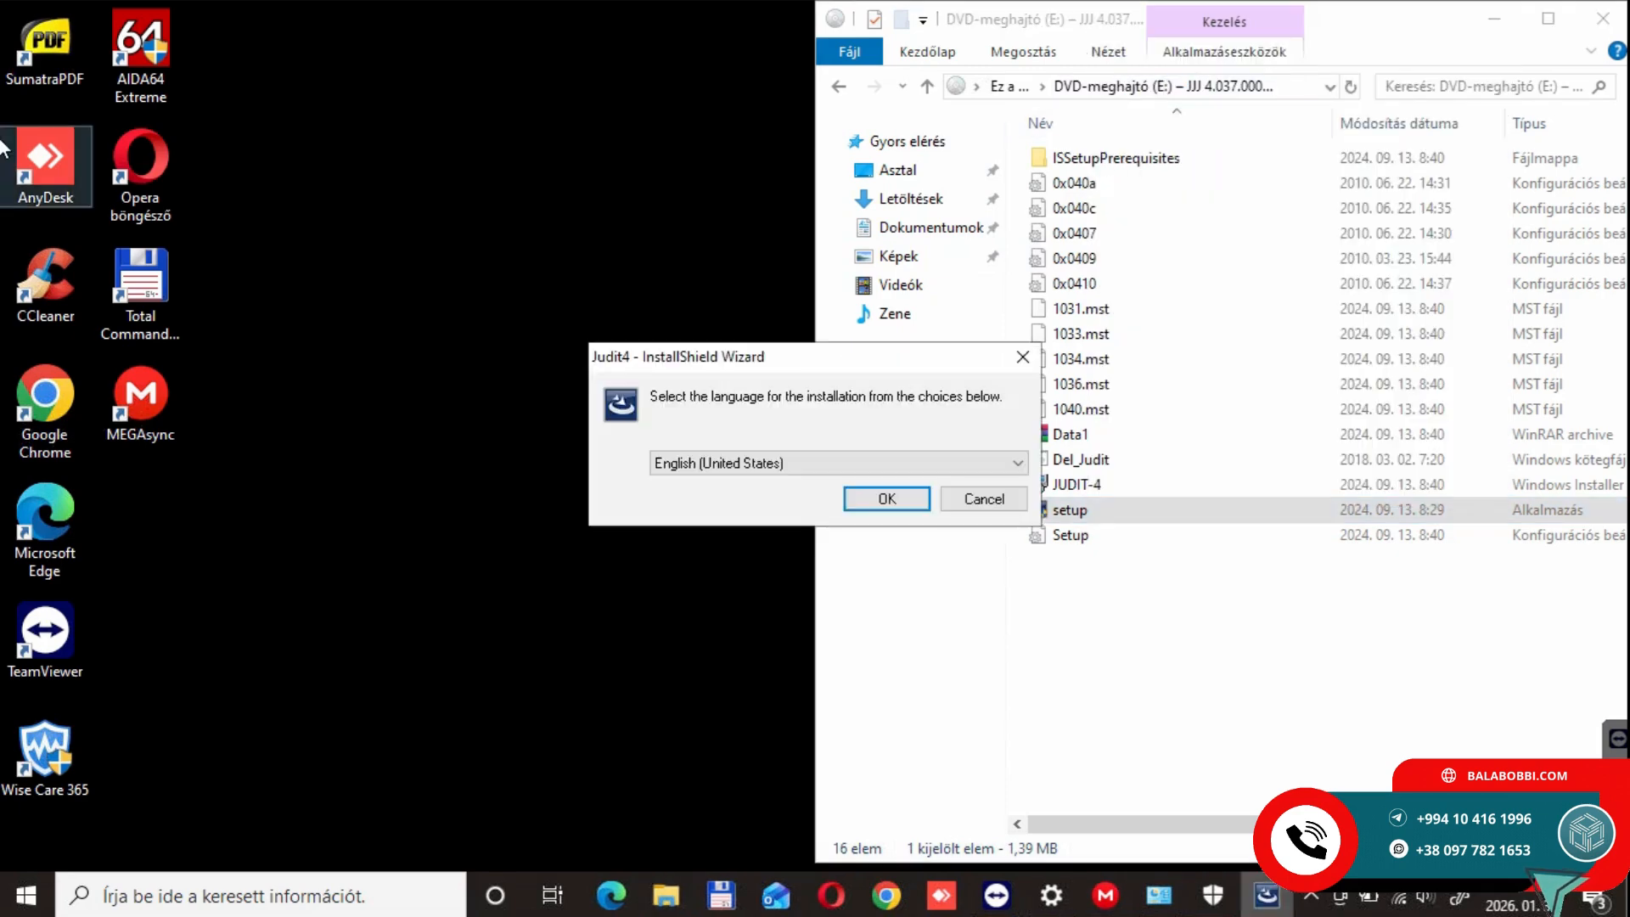
Use English (United States) as the installation language and install the items required by Judit4.
{"action": "left_click", "coordinate": [893, 497]}
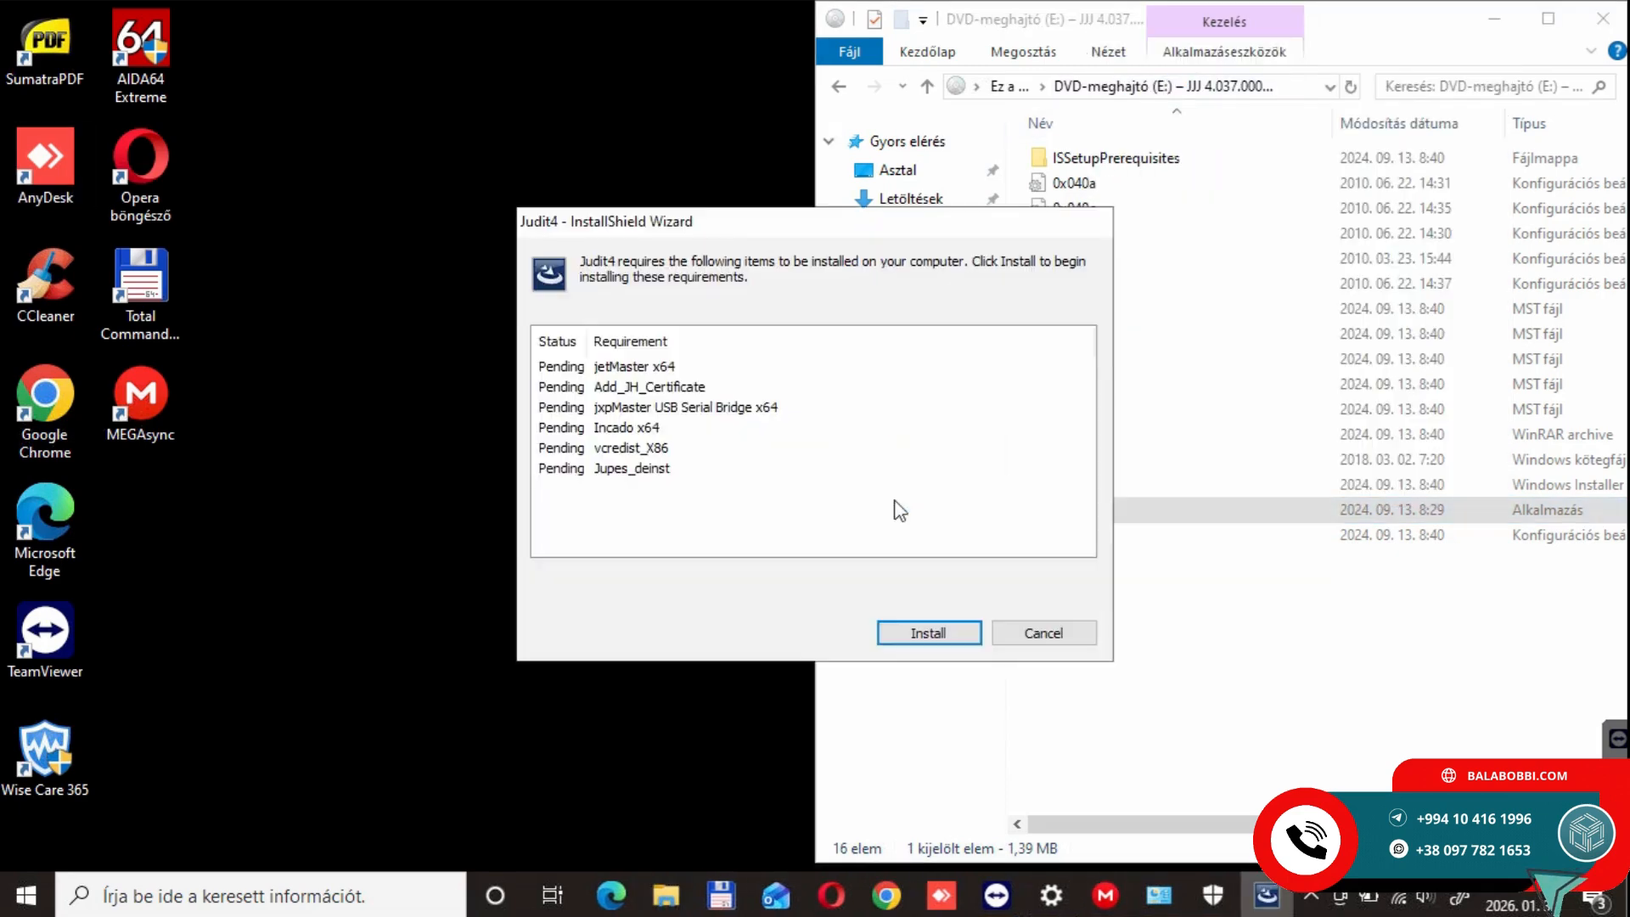
{"action": "left_click", "coordinate": [917, 635]}
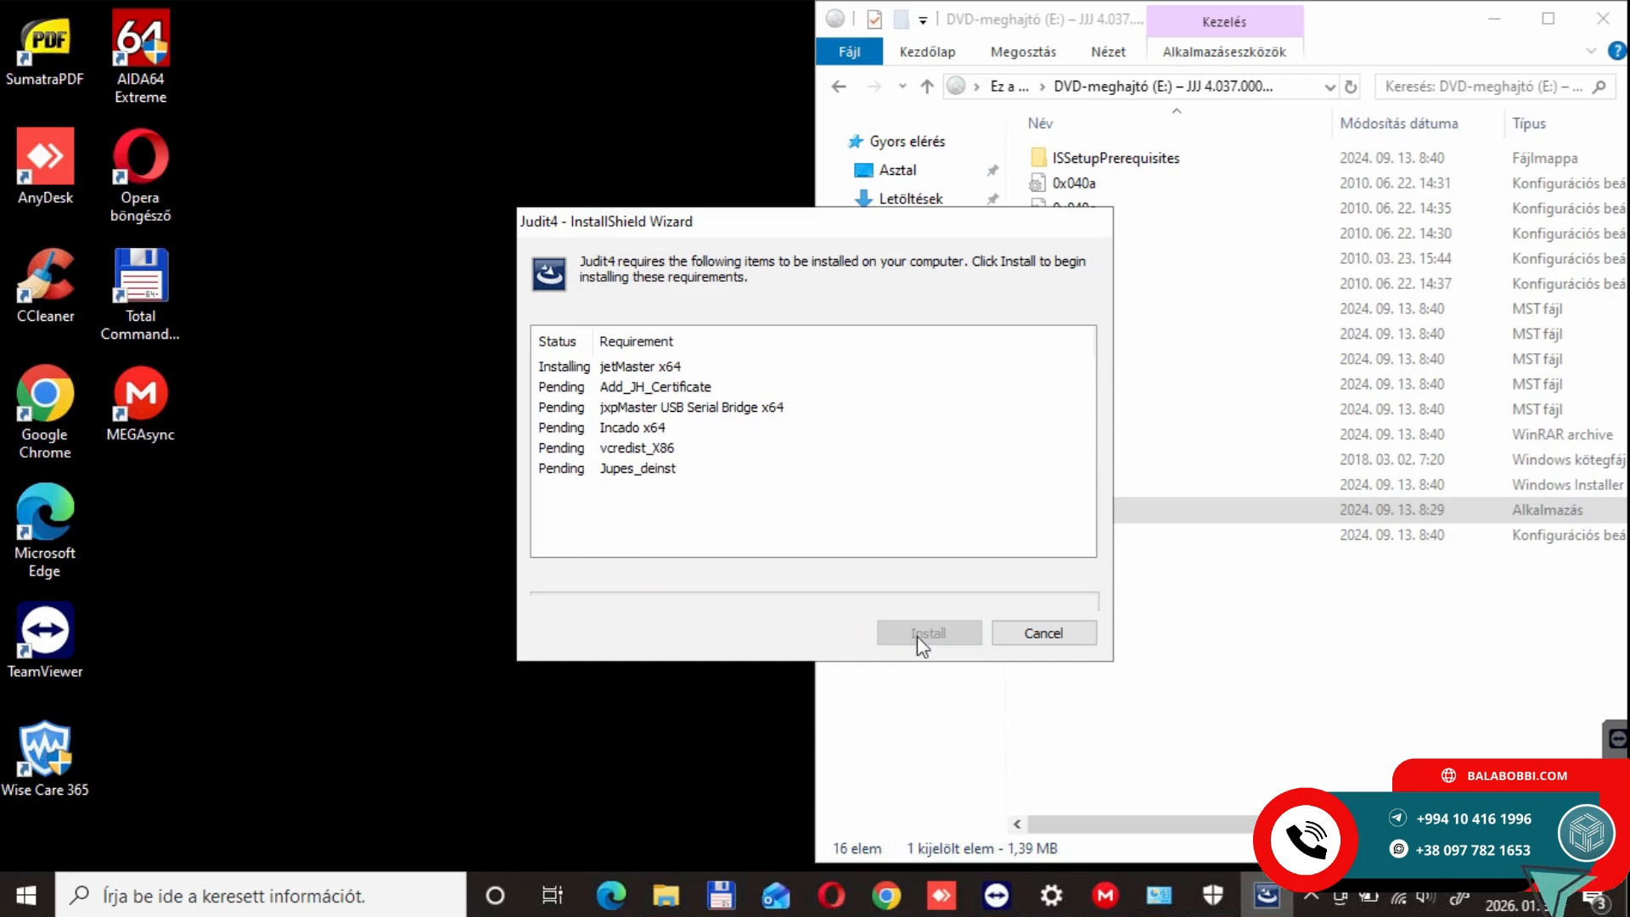
{"action": "left_click", "coordinate": [914, 445]}
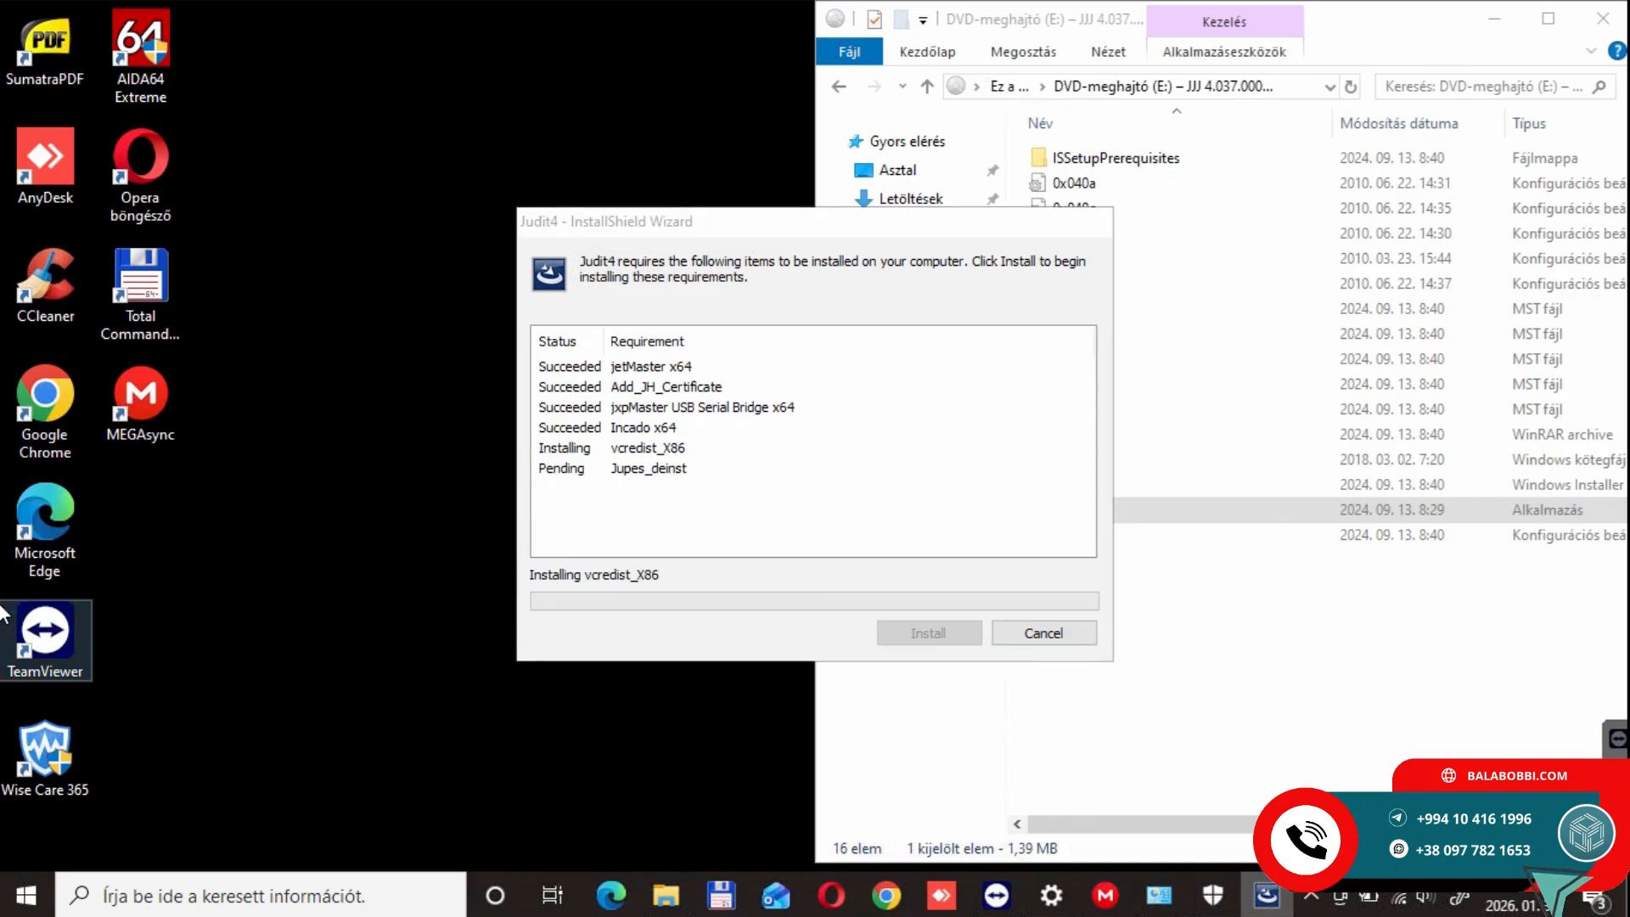
{"action": "left_click", "coordinate": [897, 530]}
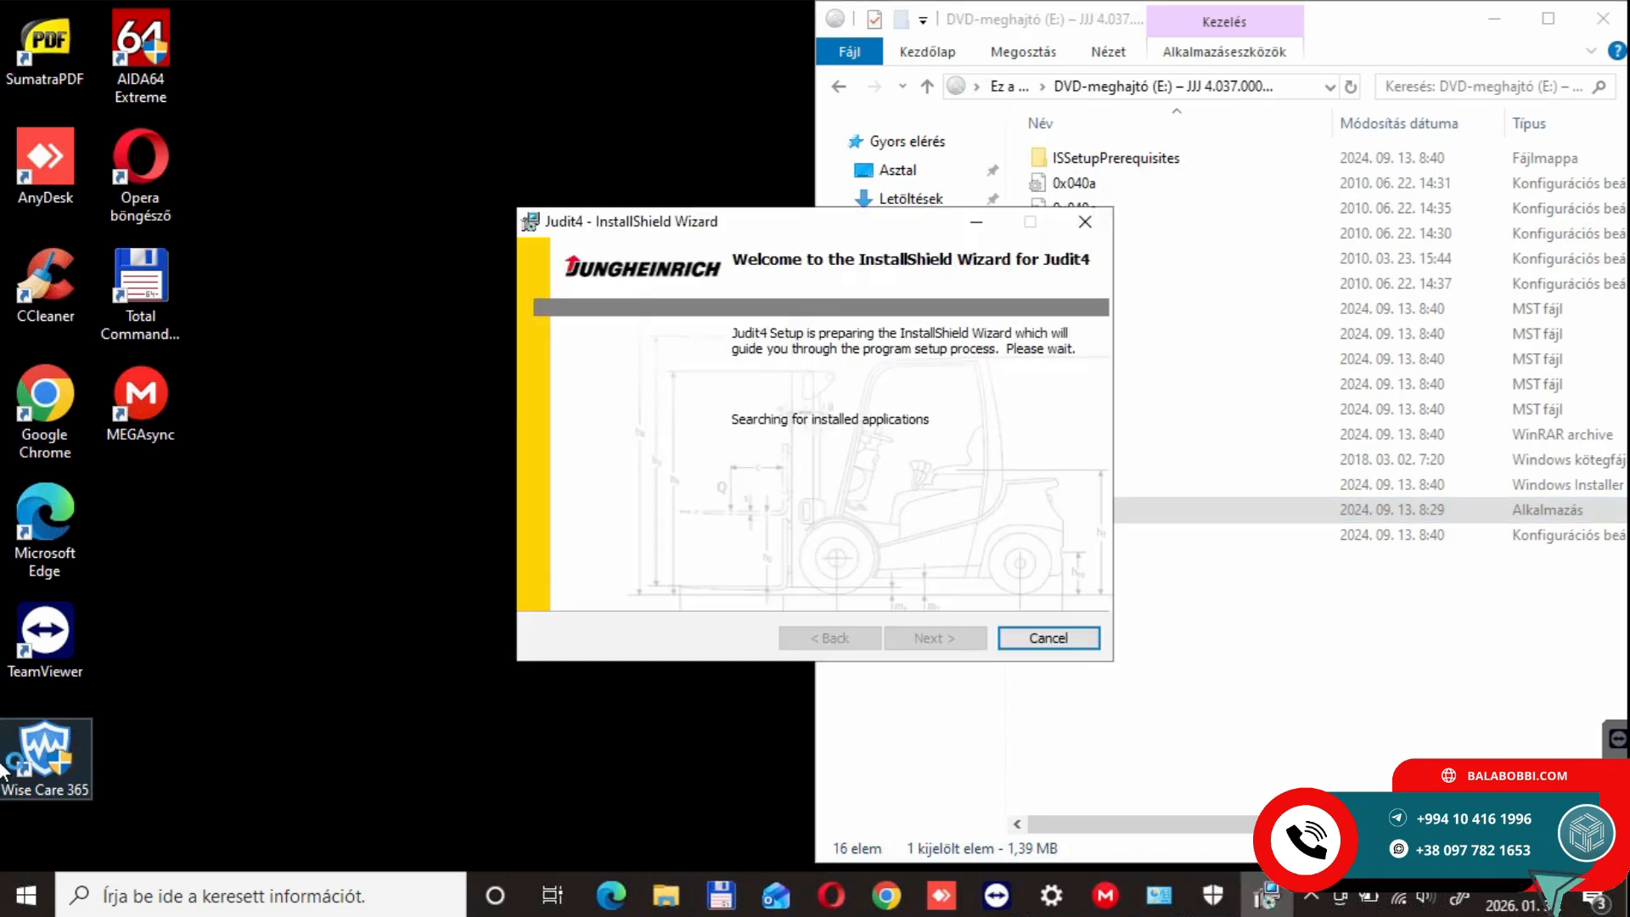
Accept the Judit4 licence terms and advance through the Security Client setup to its licensing form.
{"action": "left_click", "coordinate": [963, 645]}
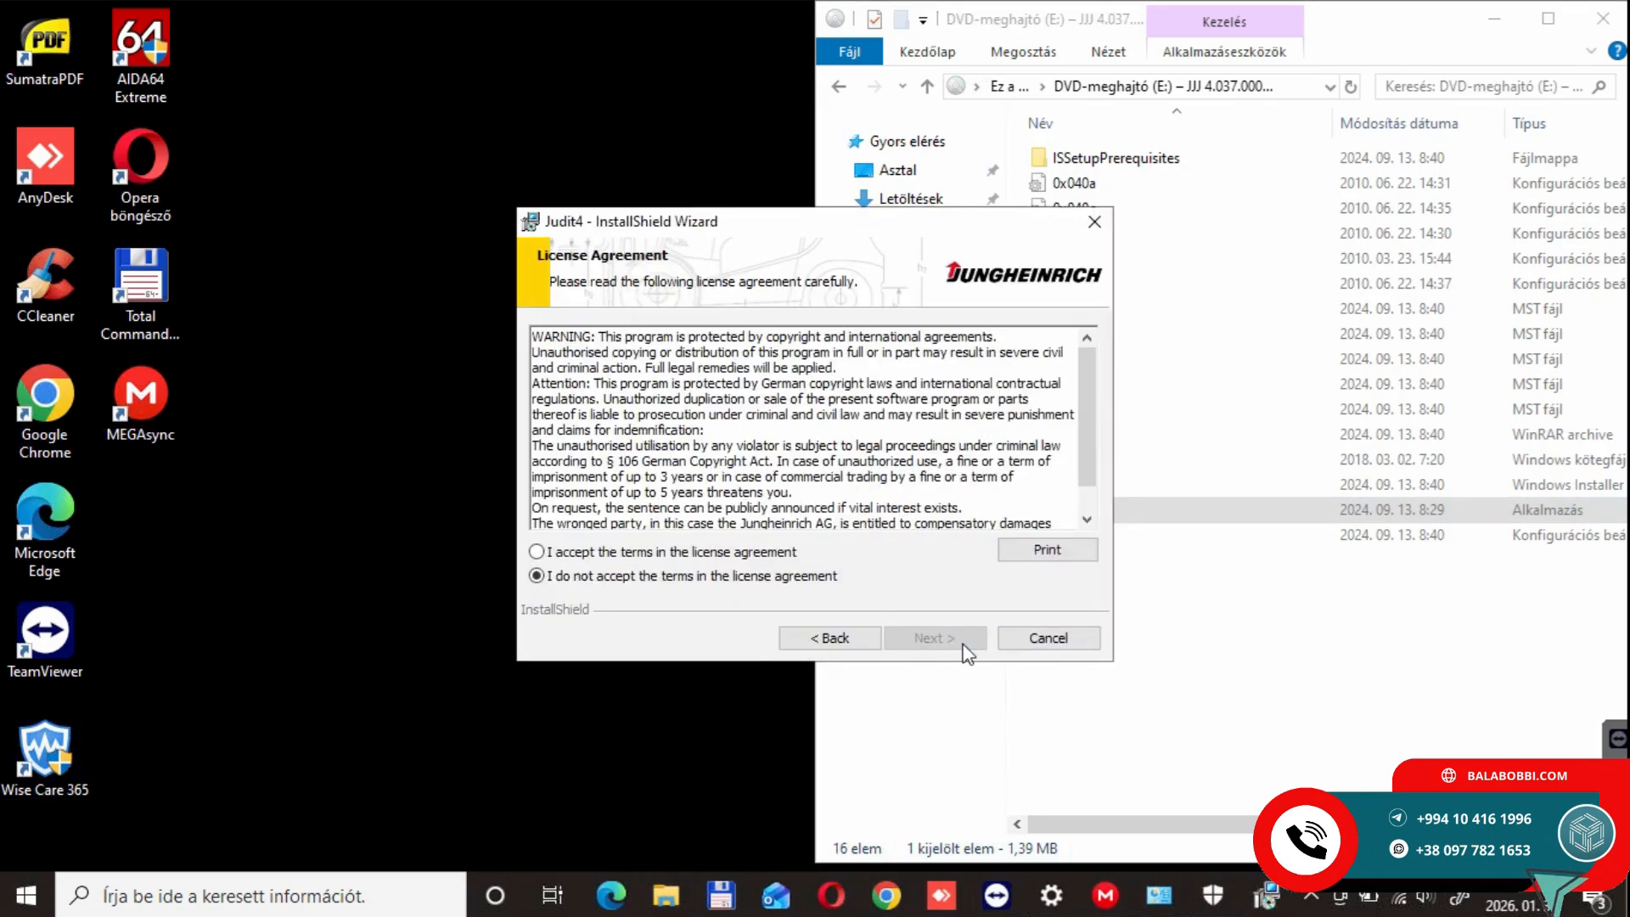
{"action": "left_click", "coordinate": [560, 552]}
{"action": "left_click", "coordinate": [933, 638]}
{"action": "left_click", "coordinate": [933, 640]}
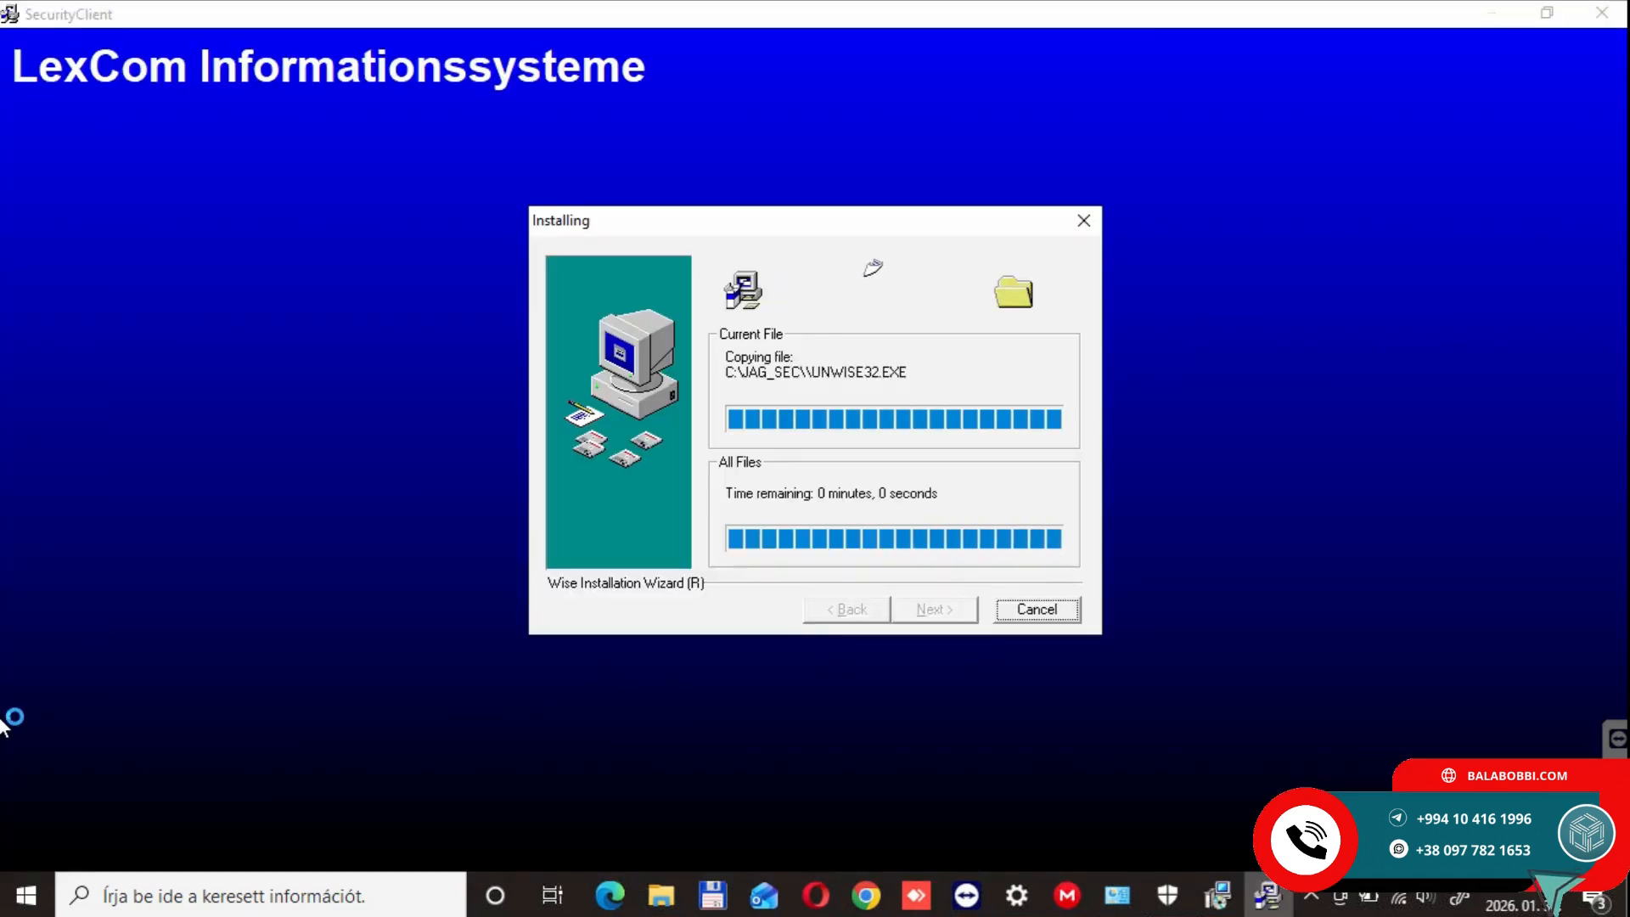
{"action": "left_click", "coordinate": [973, 344]}
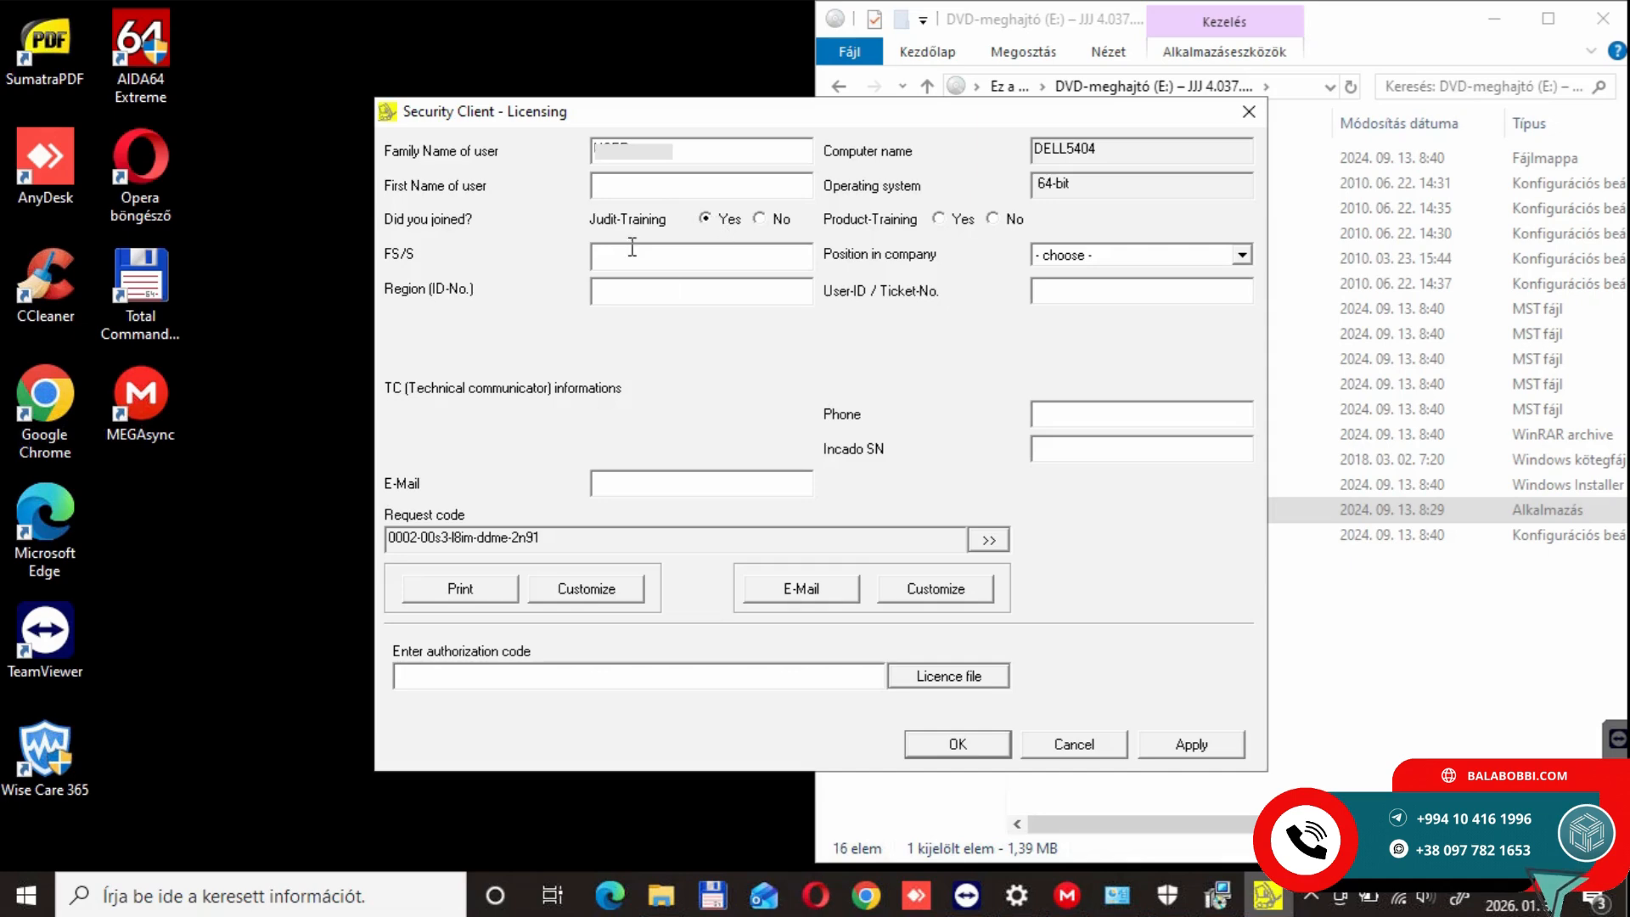
Enter the user's name in the licensing form, set the position in company to President, and fill in the FS/S and Region fields.
{"action": "left_click", "coordinate": [616, 189]}
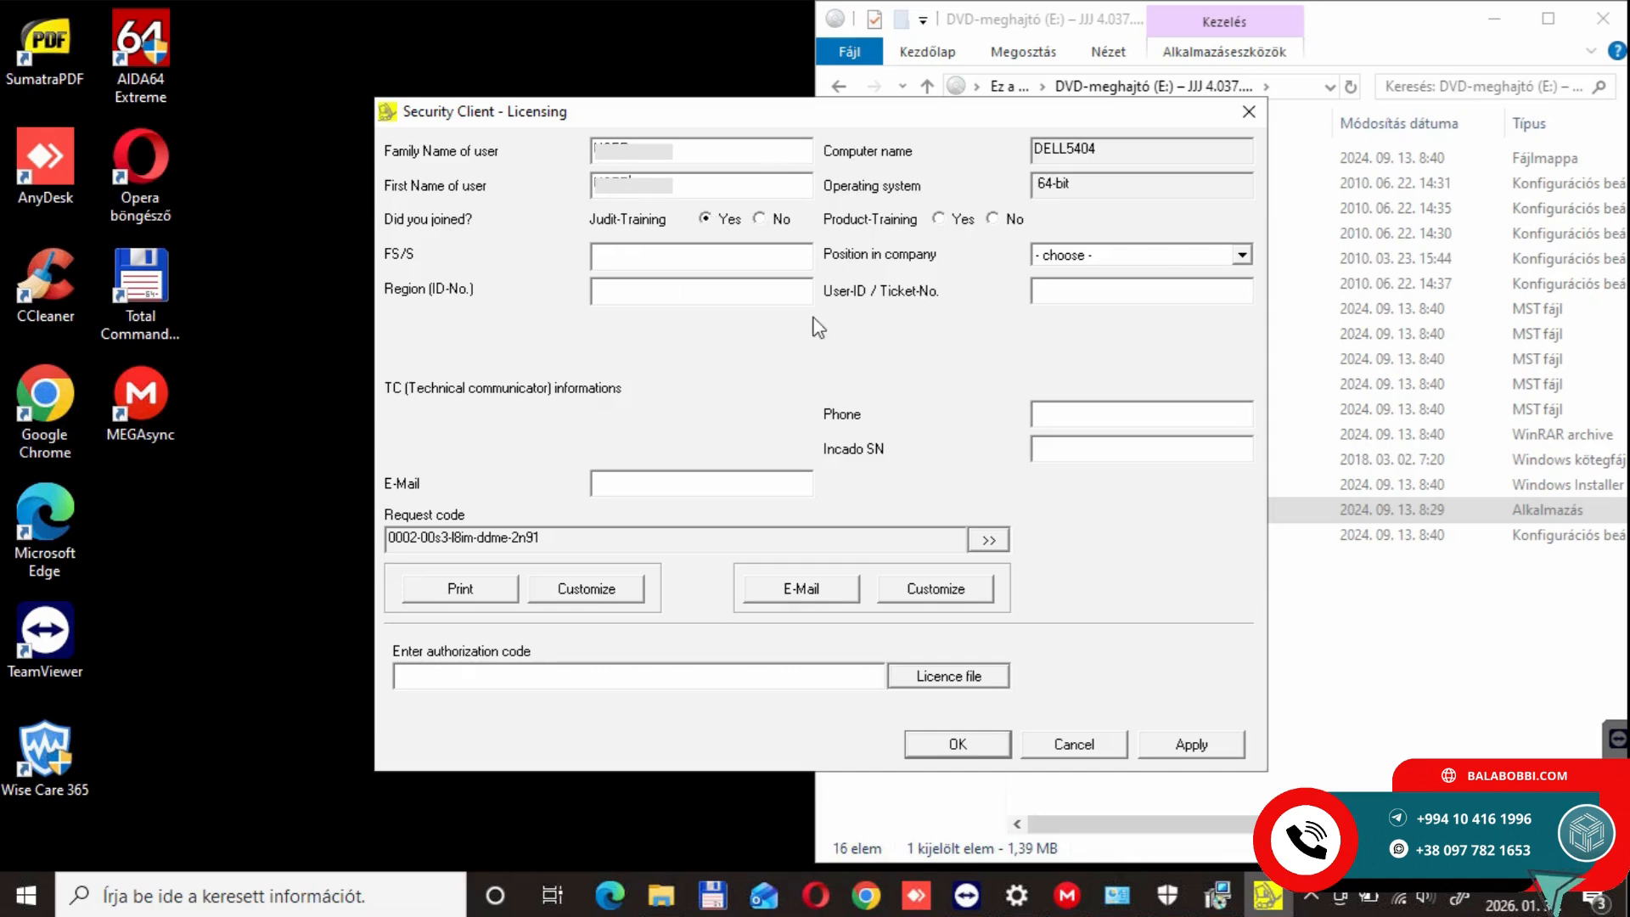
{"action": "left_click", "coordinate": [1242, 255]}
{"action": "left_click", "coordinate": [1244, 257]}
{"action": "left_click", "coordinate": [1223, 255]}
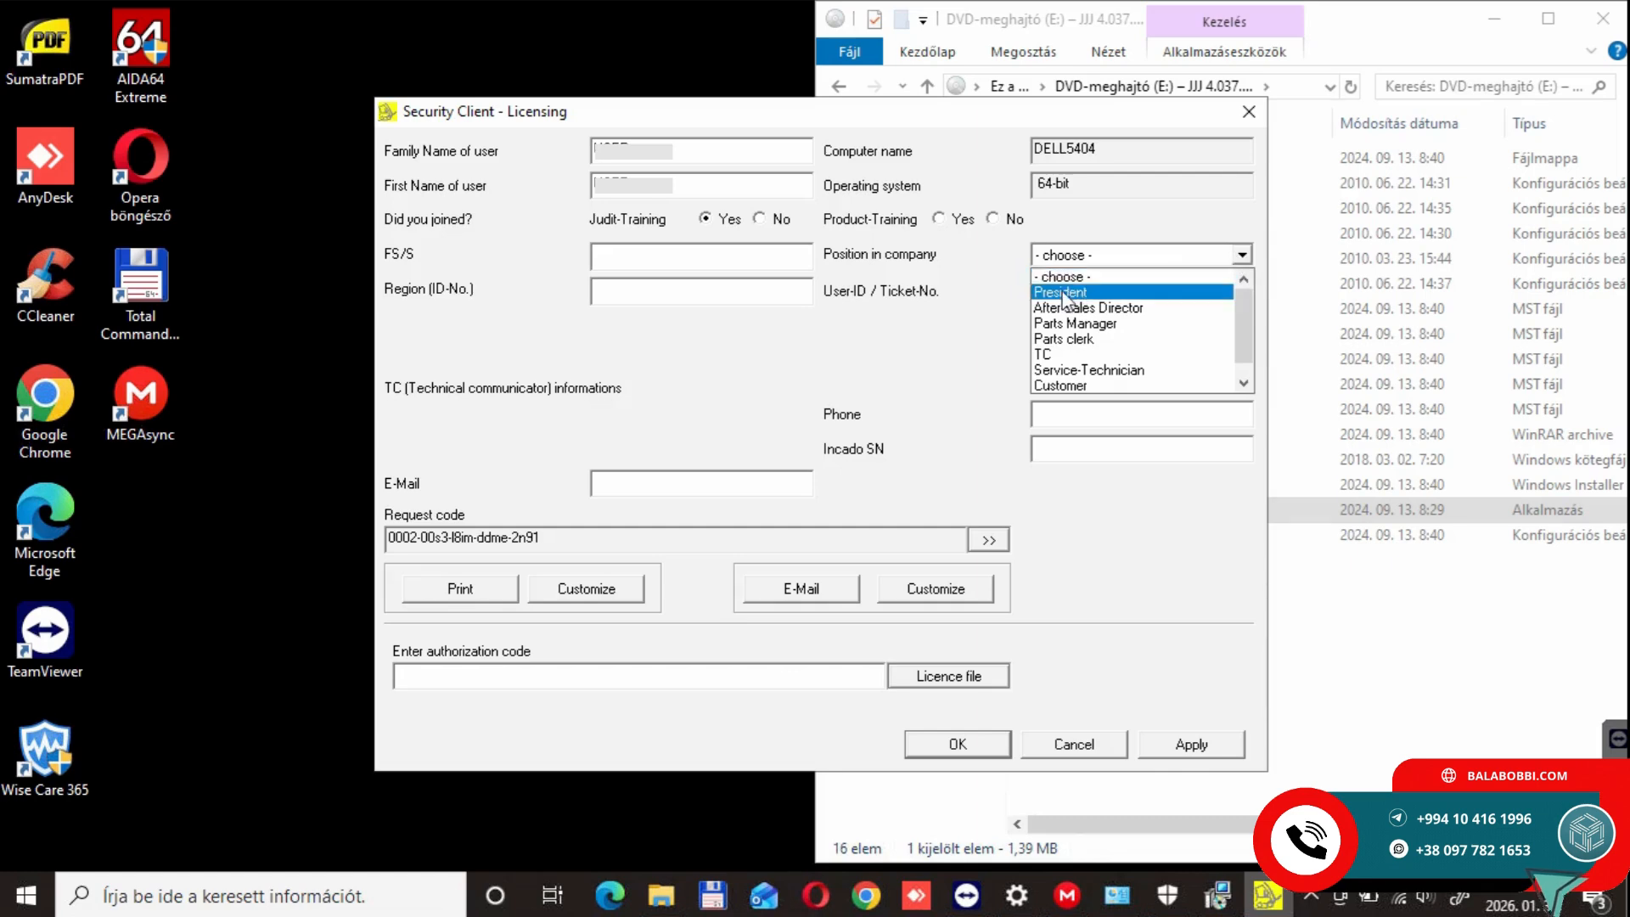
{"action": "left_click", "coordinate": [1063, 289]}
{"action": "left_click", "coordinate": [664, 270]}
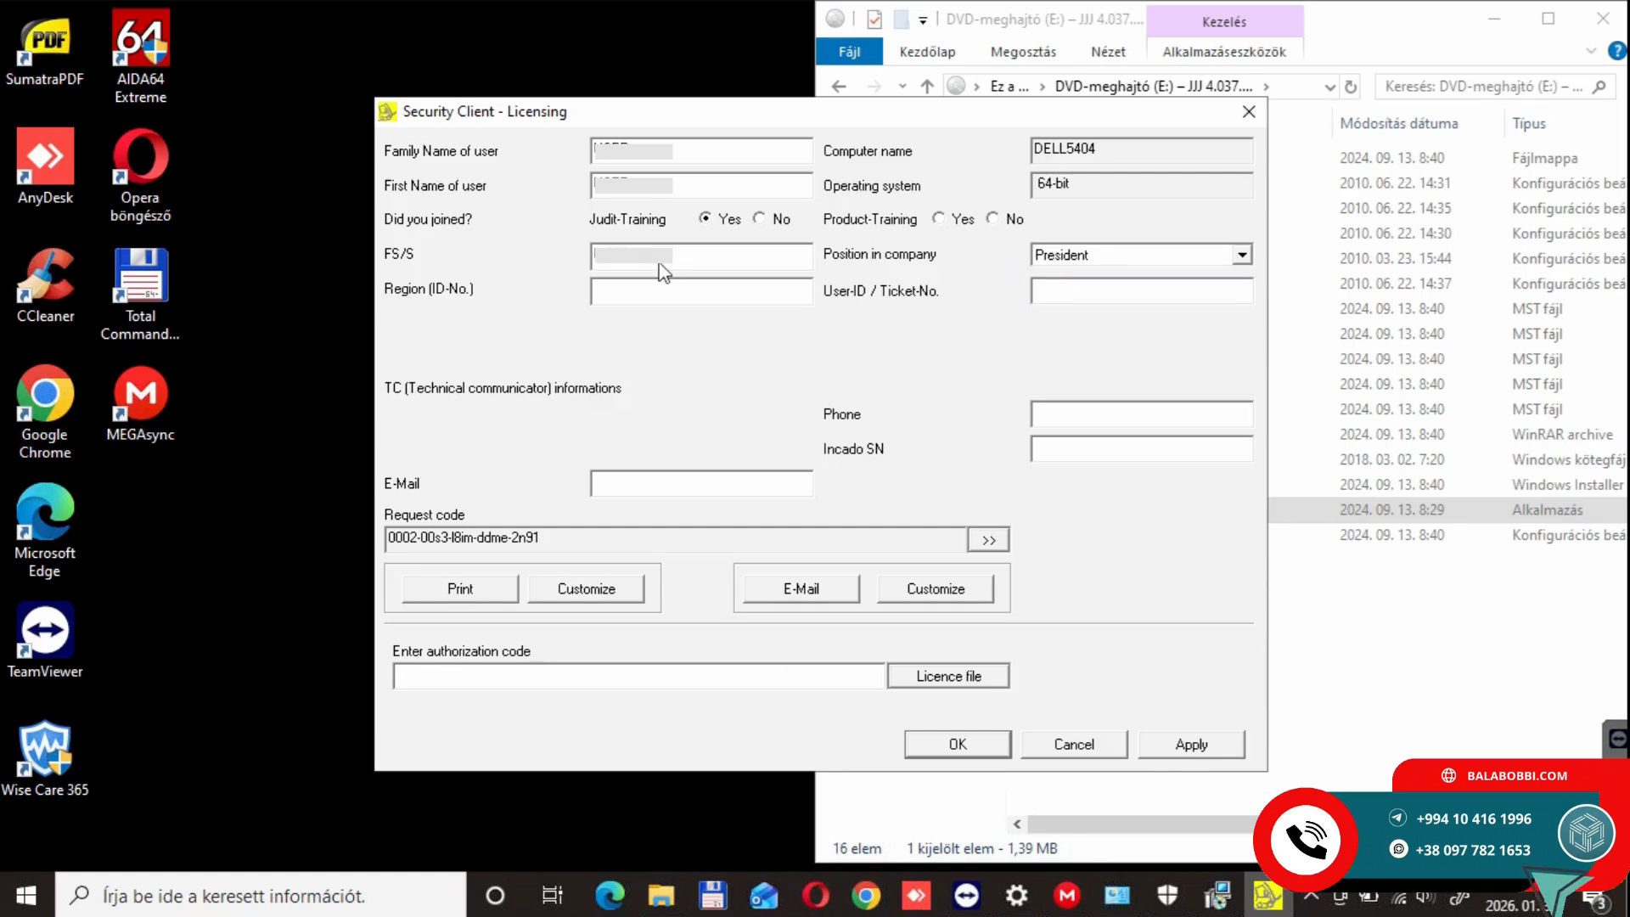
{"action": "type", "text": "USER"}
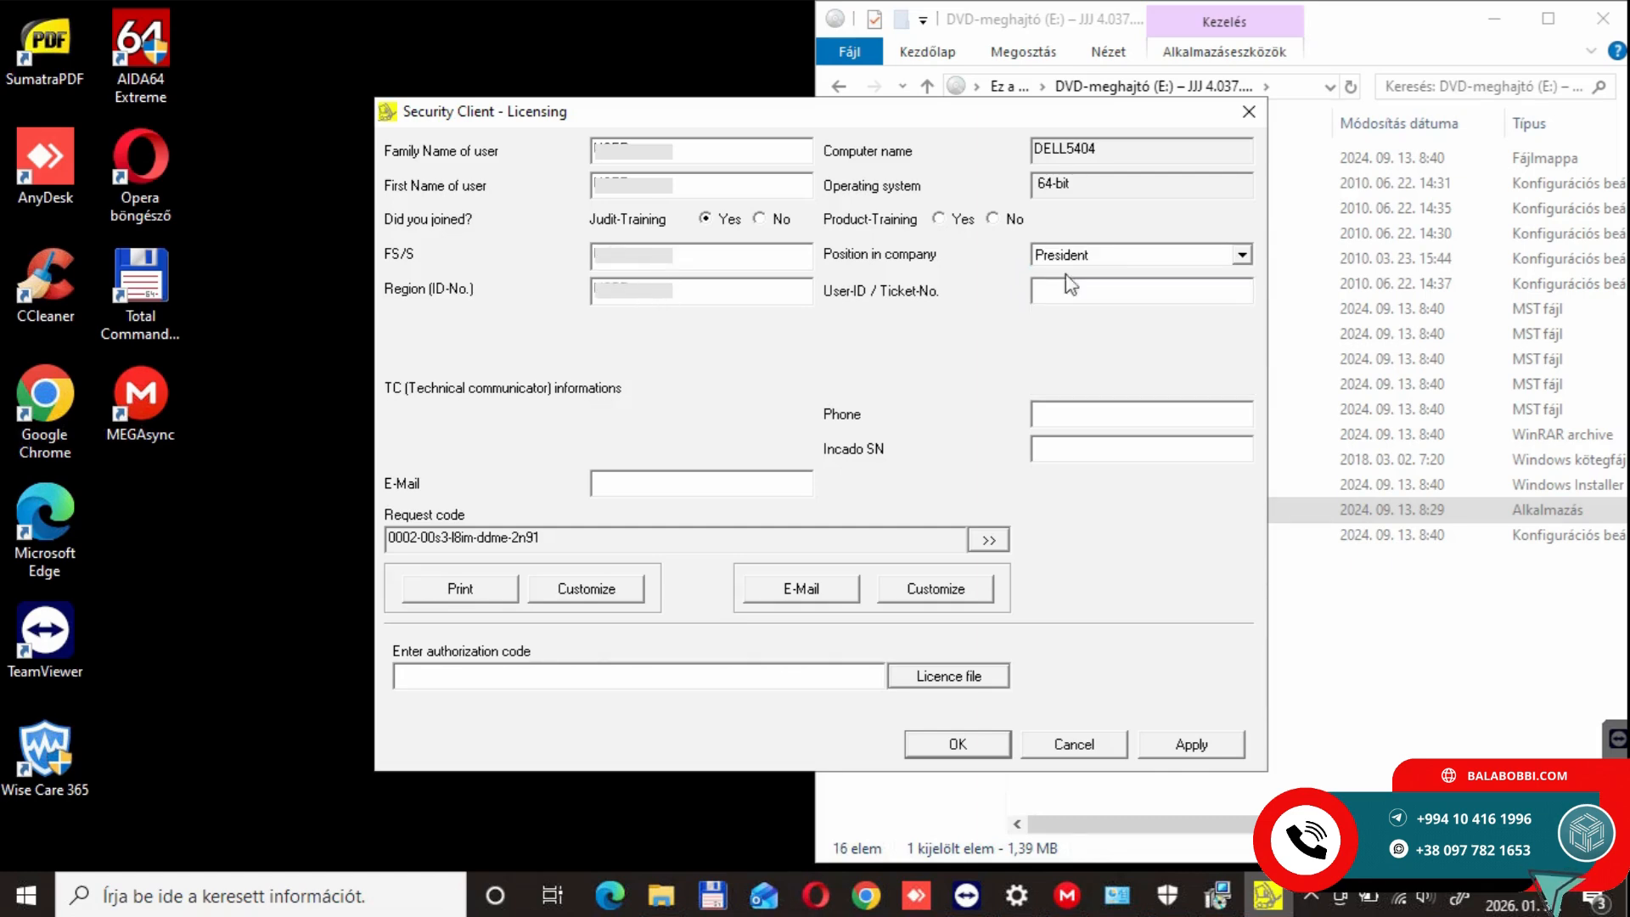
Fill in the user ID, phone, e-mail and Incado serial number, and set Product-Training to Yes.
{"action": "type", "text": "Usl"}
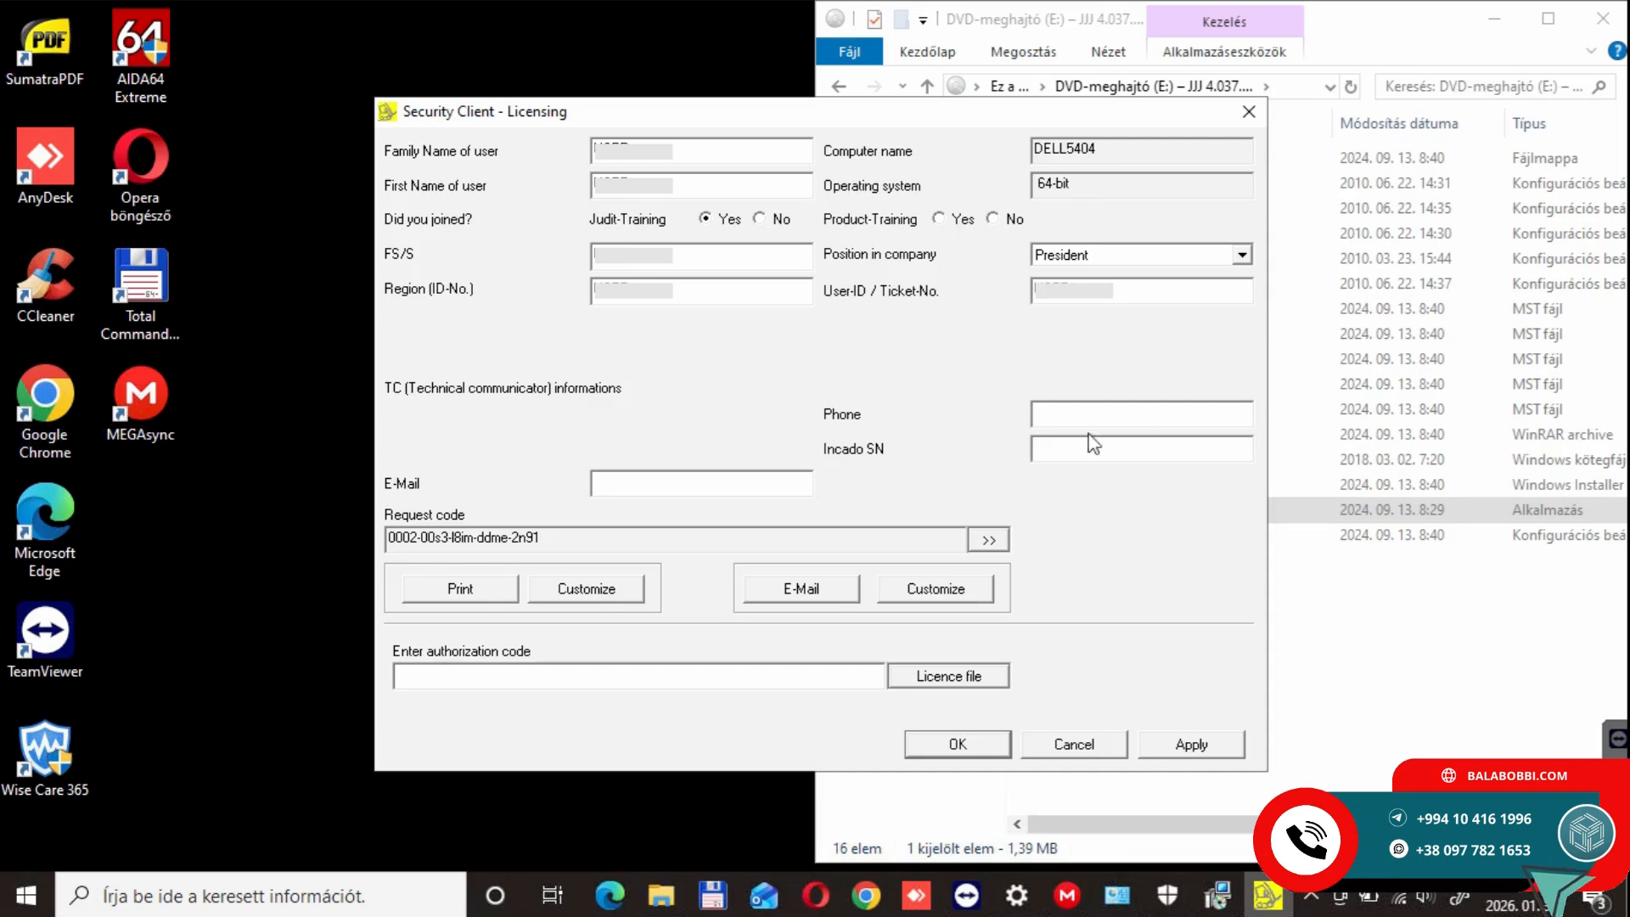
{"action": "type", "text": "dfg"}
{"action": "key", "text": "ctrl+v"}
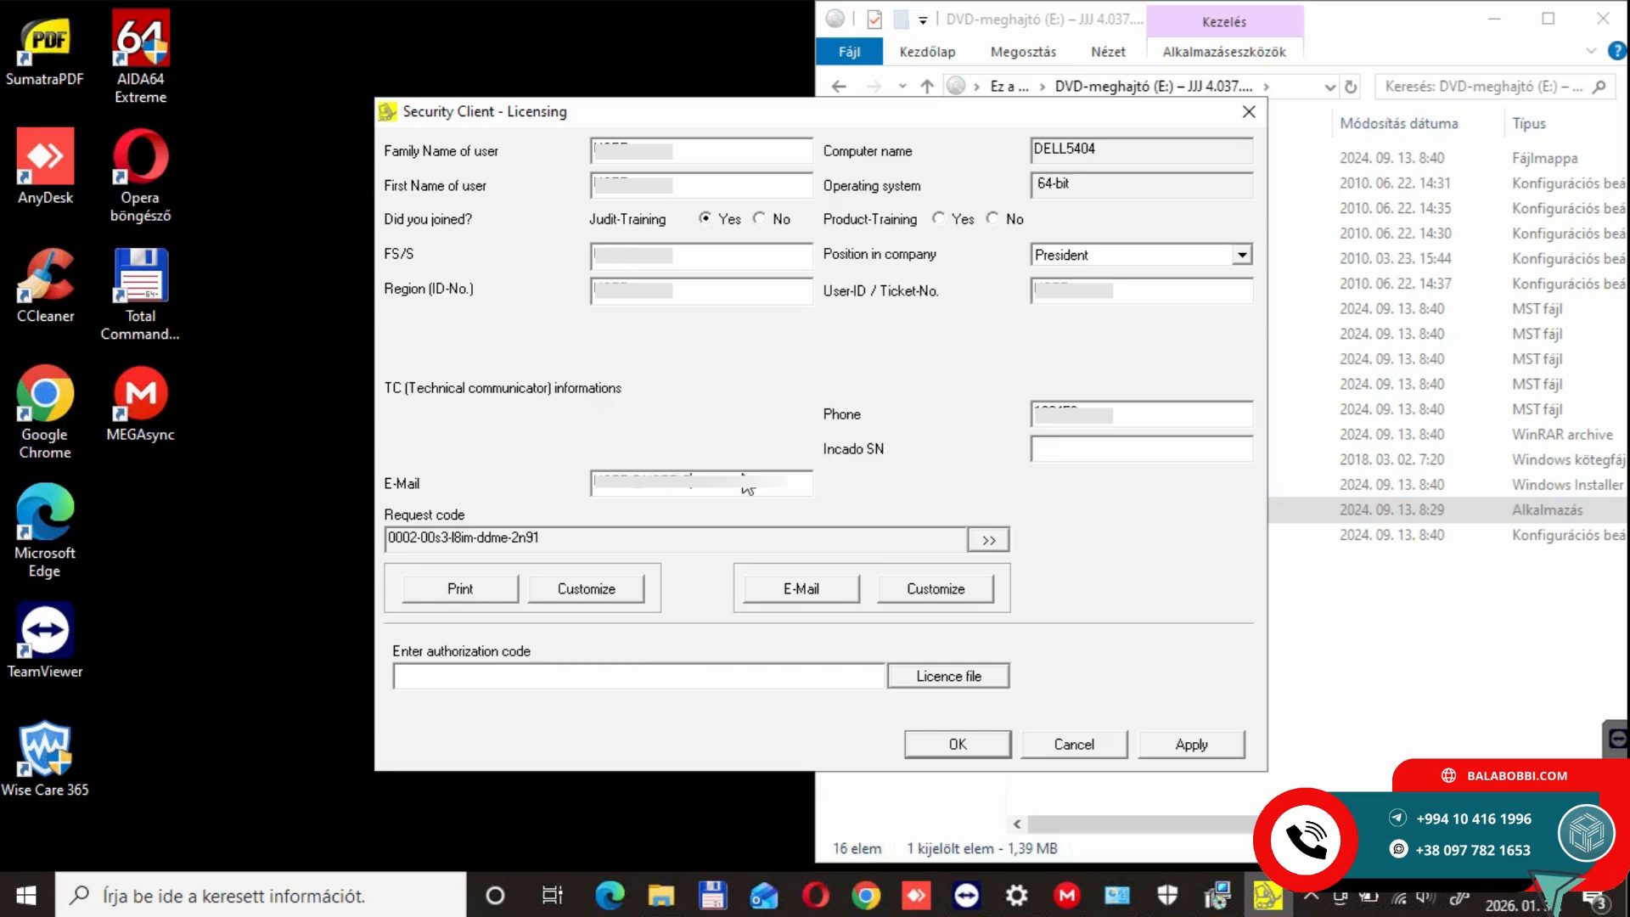
{"action": "left_click", "coordinate": [1134, 453]}
{"action": "key", "text": "ctrl+v"}
Paste the authorization code into the licensing form and apply it.
{"action": "left_click", "coordinate": [654, 676]}
{"action": "key", "text": "ctrl+v"}
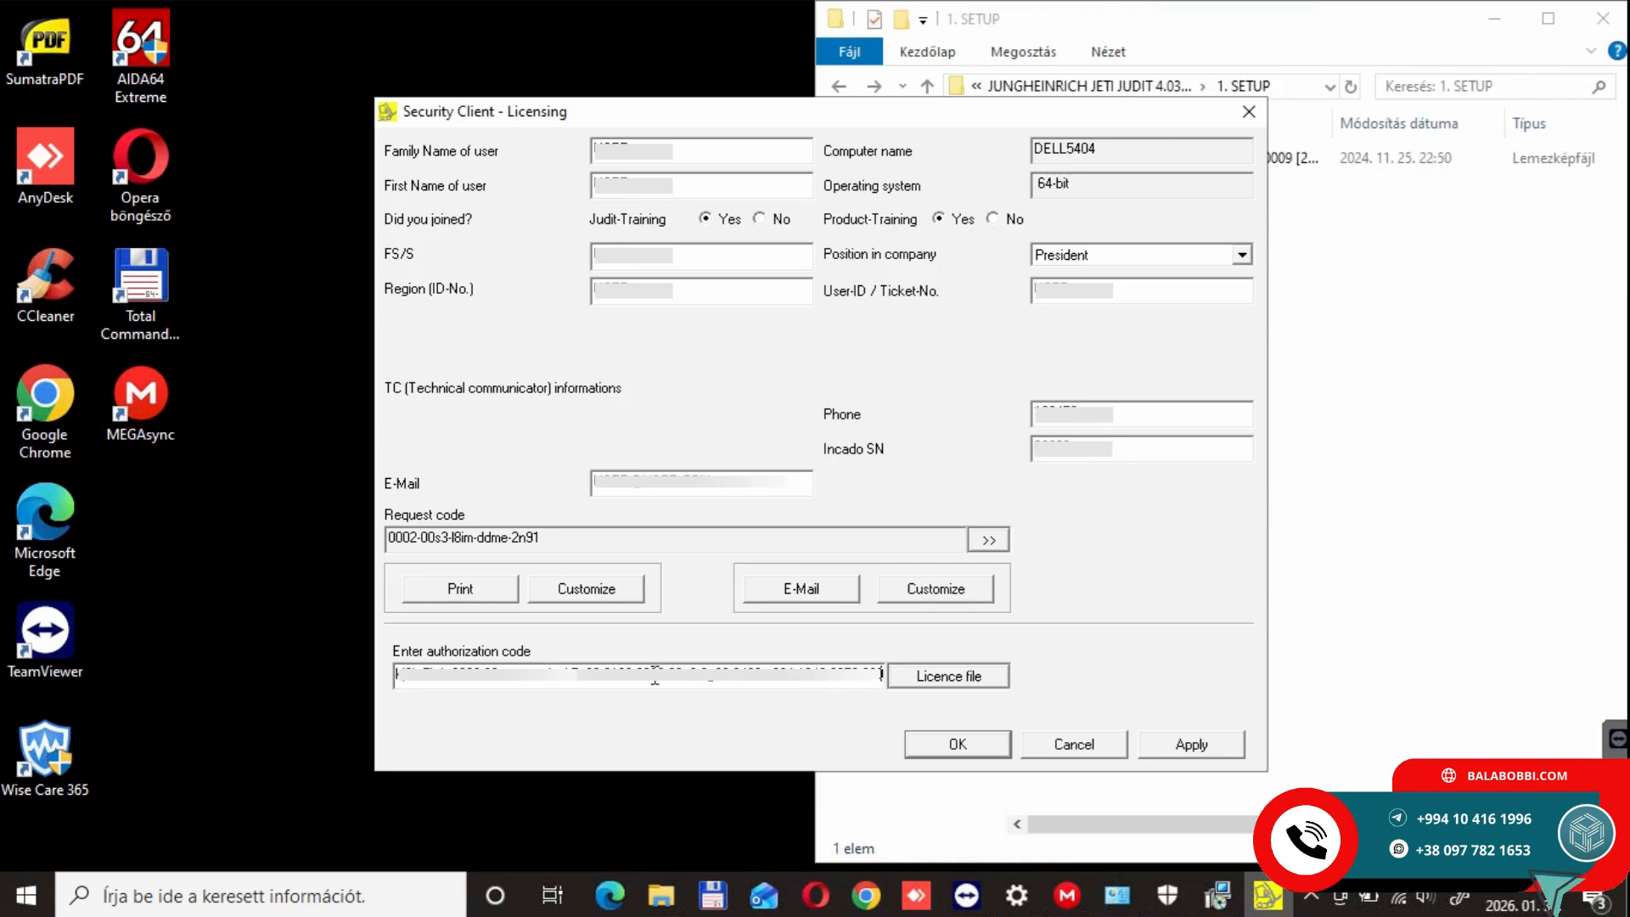
{"action": "left_click", "coordinate": [1192, 744]}
{"action": "left_click", "coordinate": [923, 502]}
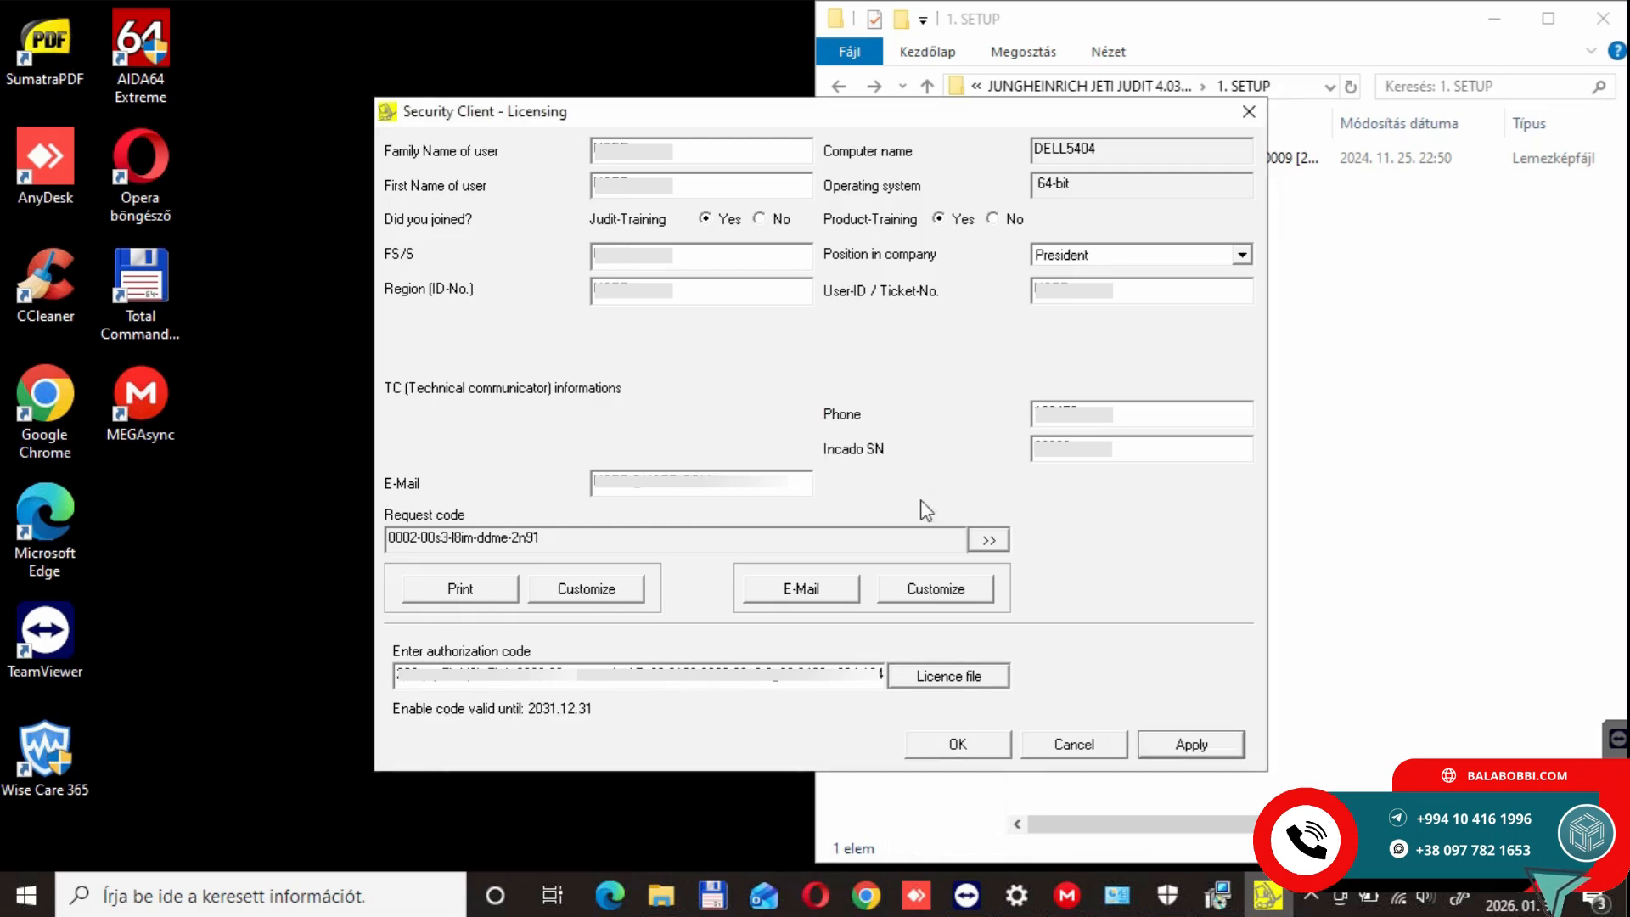
{"action": "left_click", "coordinate": [1299, 390]}
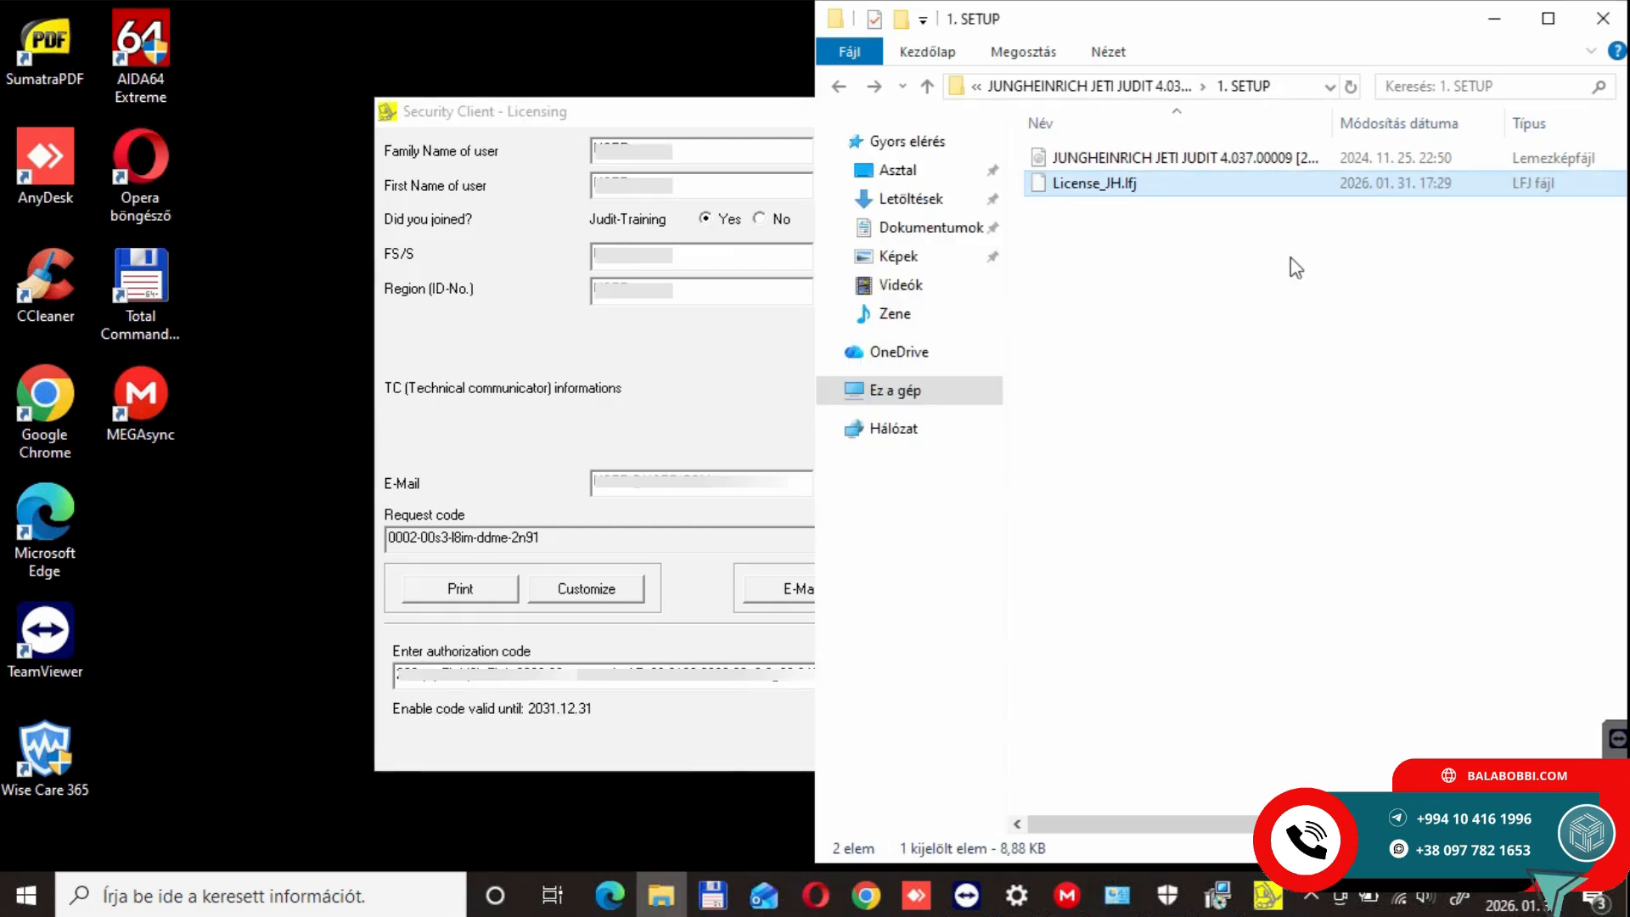
Select License_JH.lfj from the 1. SETUP folder as the Judit4 licence file and start the installation.
{"action": "left_click", "coordinate": [1223, 897]}
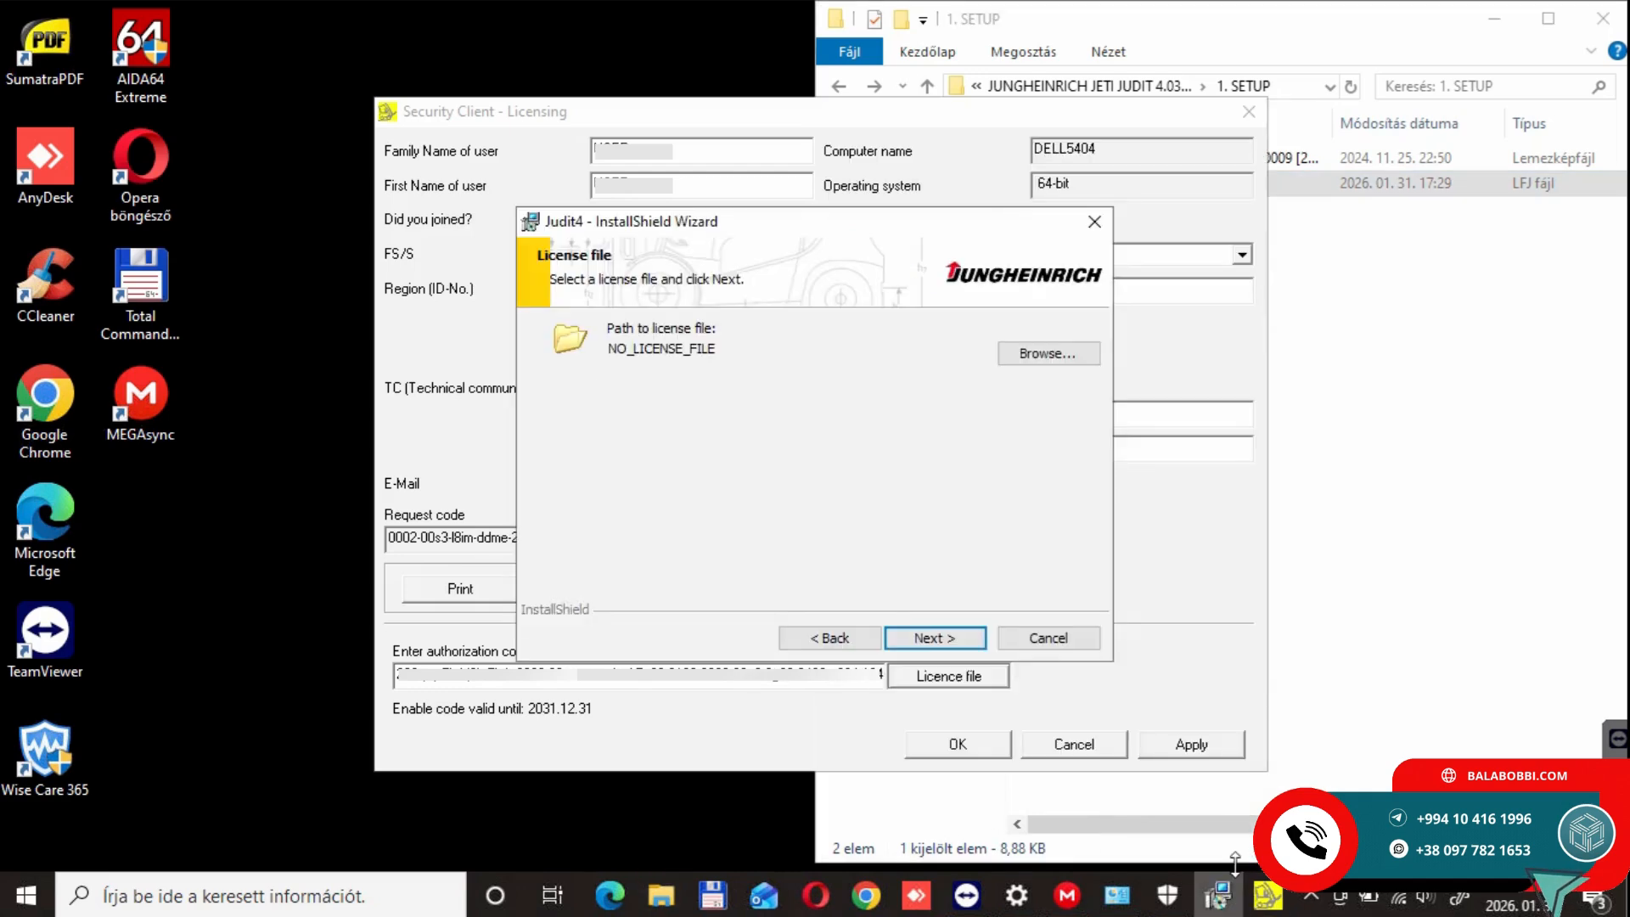
{"action": "left_click", "coordinate": [1048, 353]}
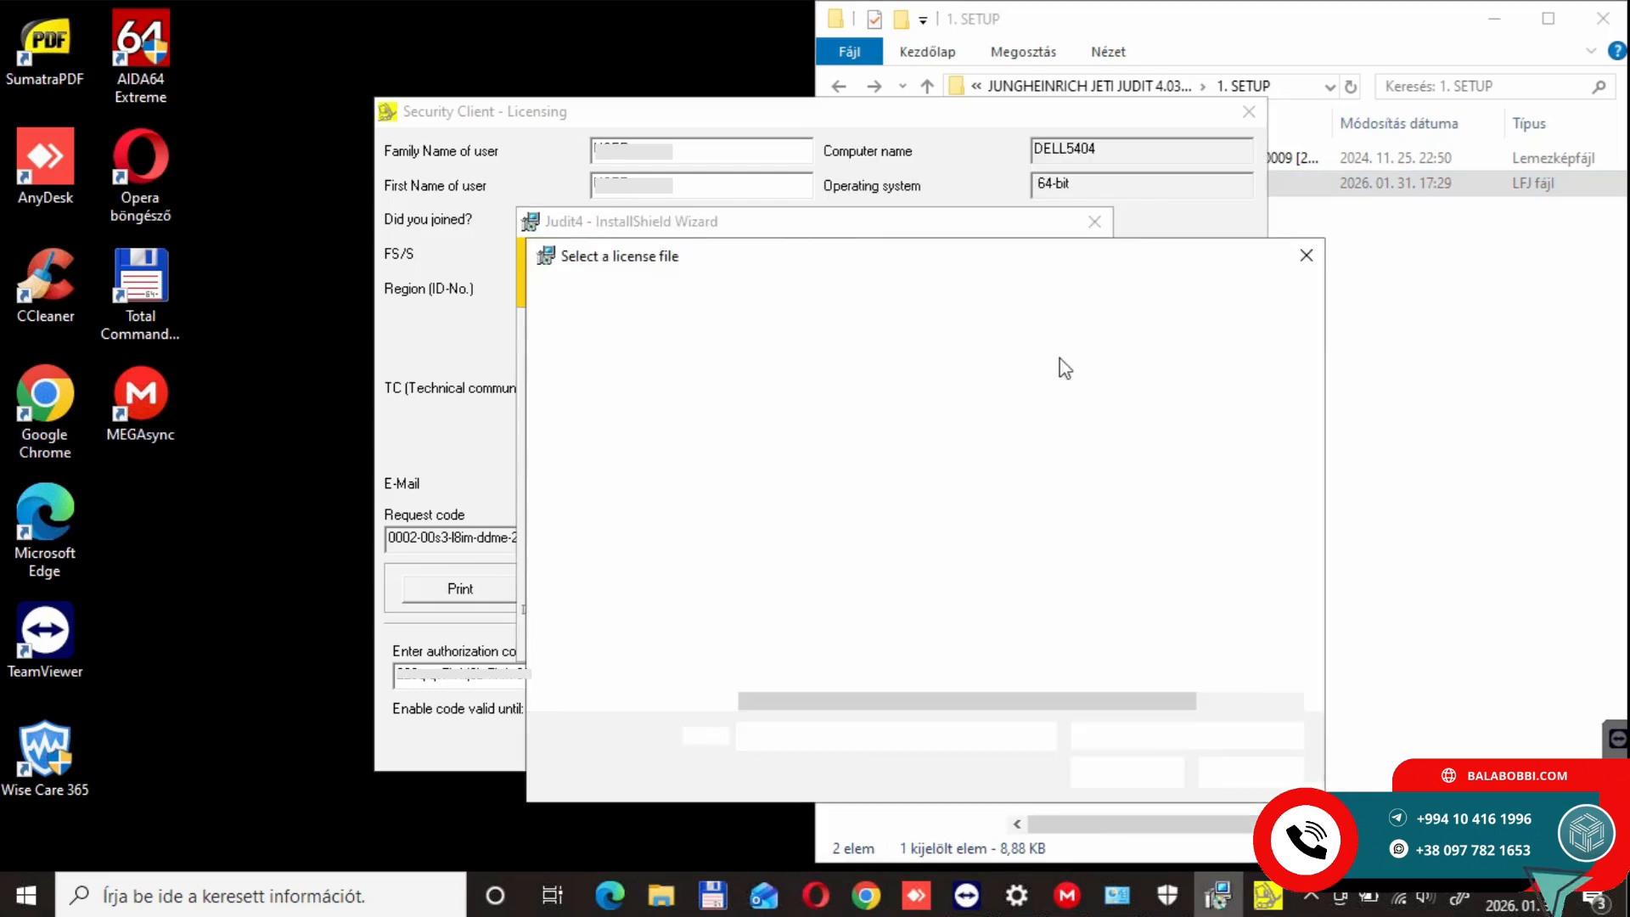
{"action": "double_click", "coordinate": [815, 428]}
{"action": "double_click", "coordinate": [875, 429]}
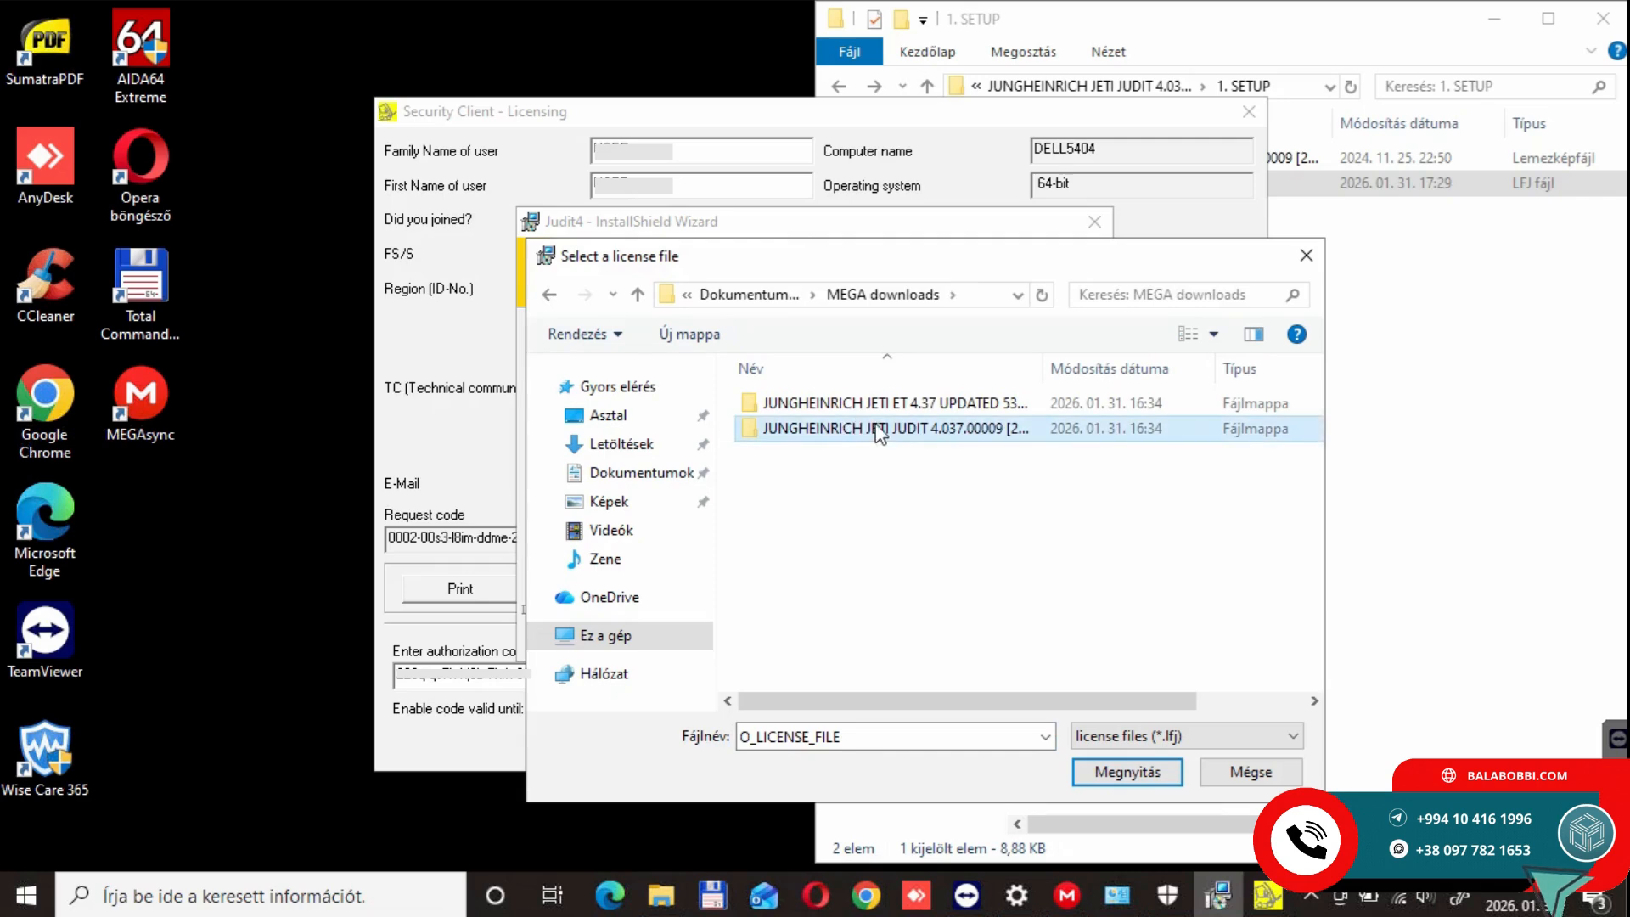
{"action": "double_click", "coordinate": [963, 406]}
{"action": "left_click", "coordinate": [961, 408]}
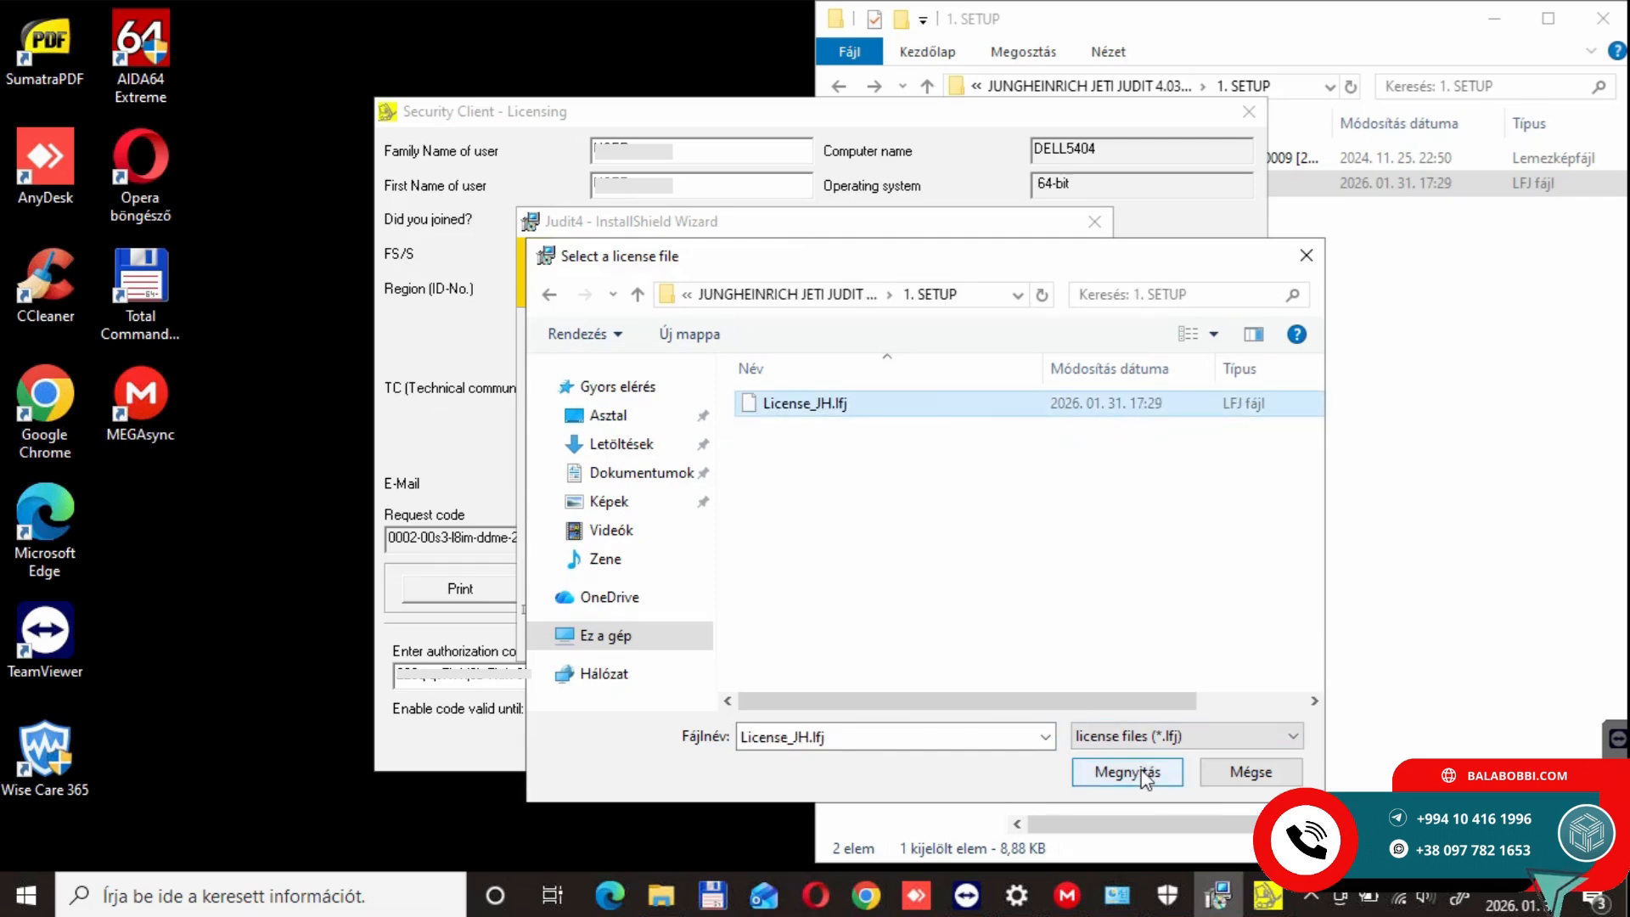
{"action": "left_click", "coordinate": [1128, 772]}
{"action": "left_click", "coordinate": [955, 643]}
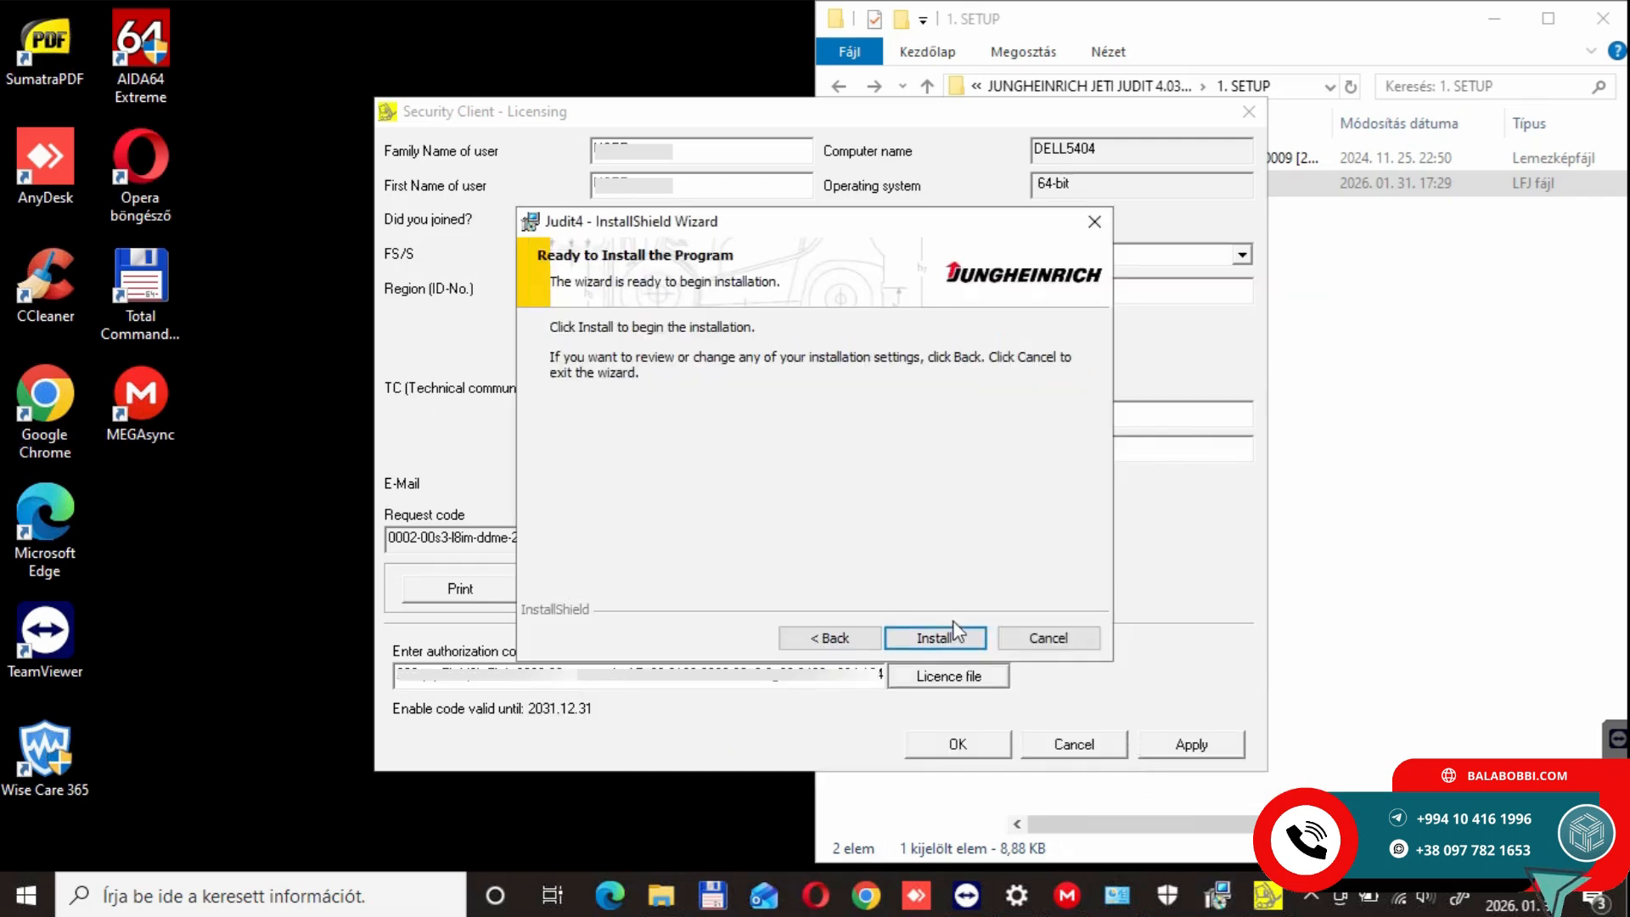
{"action": "left_click", "coordinate": [973, 636]}
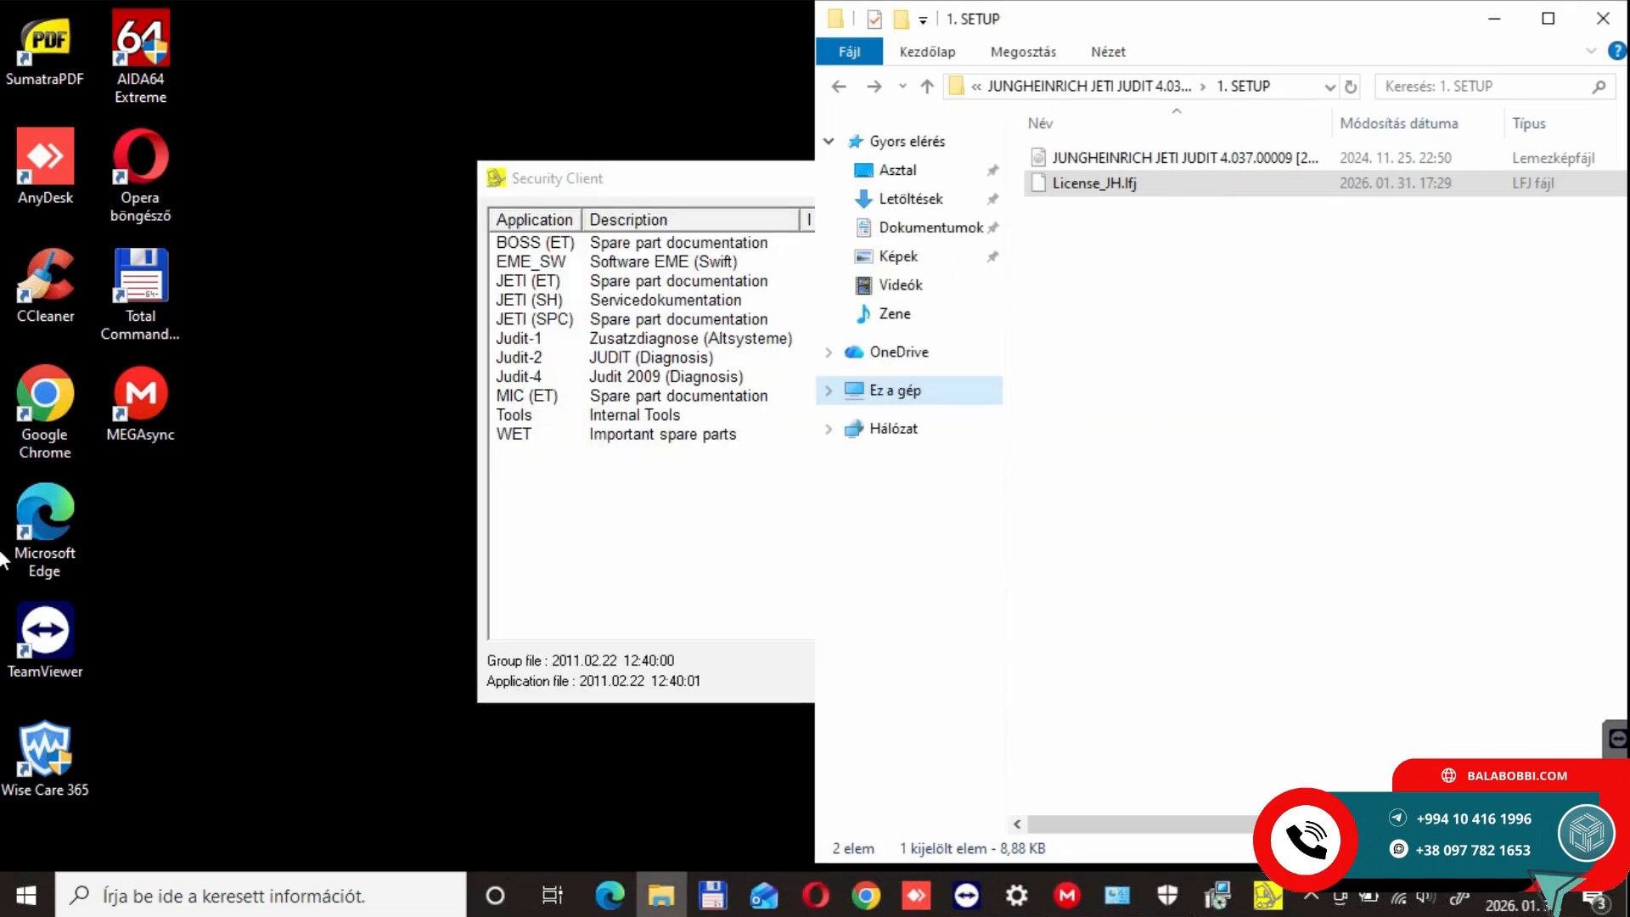
Close the Security Client and finish the Judit4 installation wizard without showing the Windows Installer log.
{"action": "left_click", "coordinate": [685, 435]}
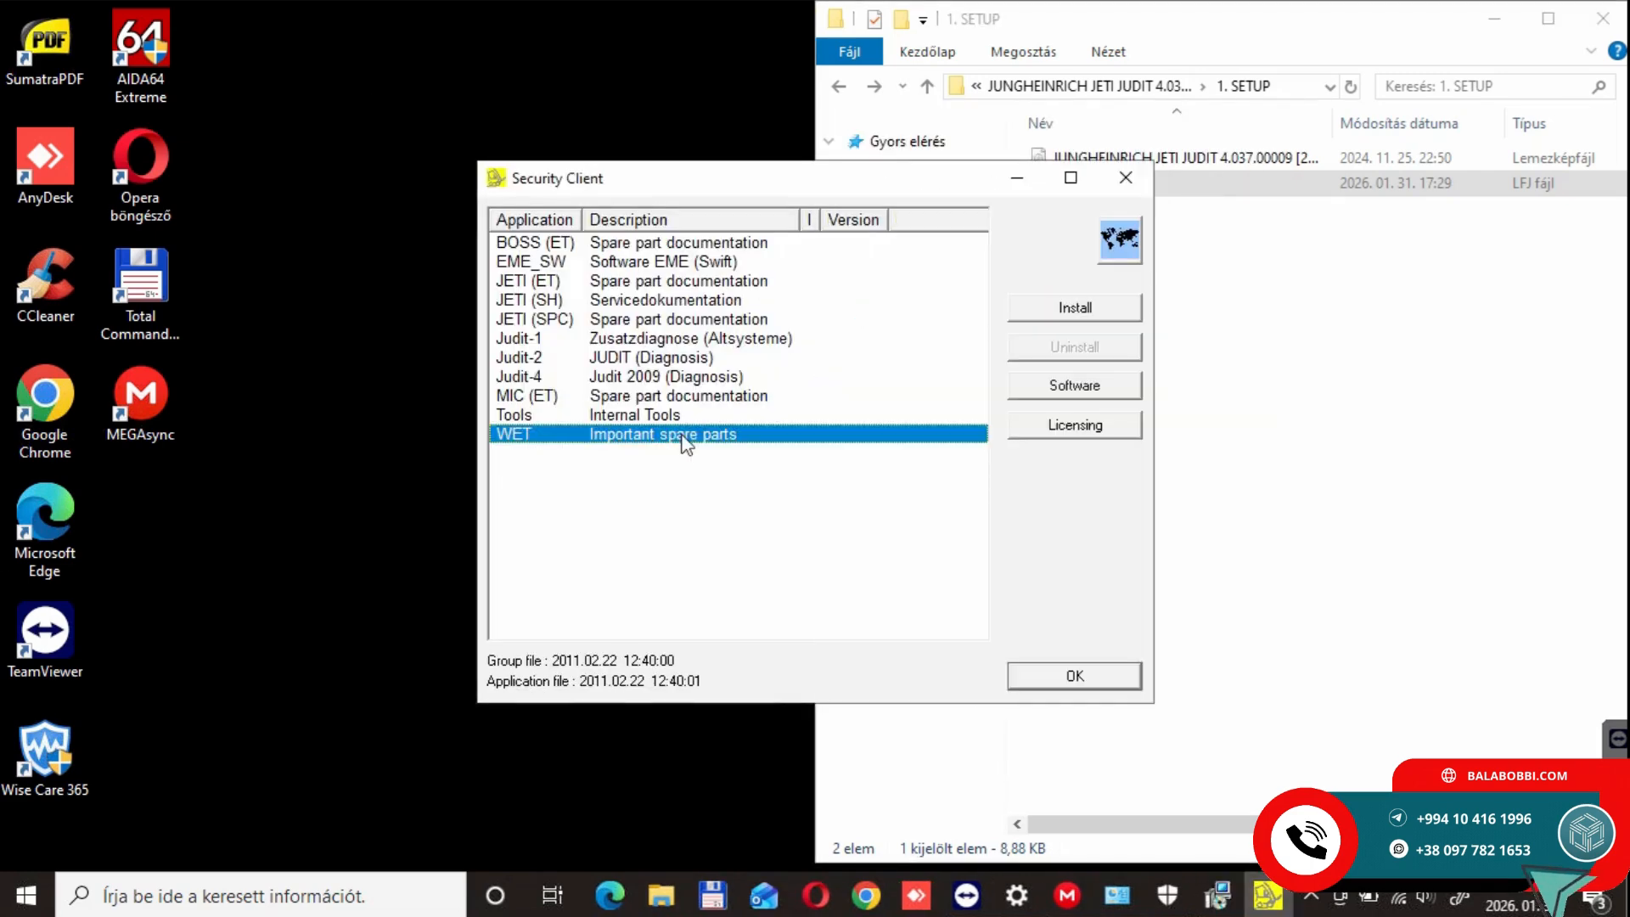
{"action": "left_click", "coordinate": [1130, 179]}
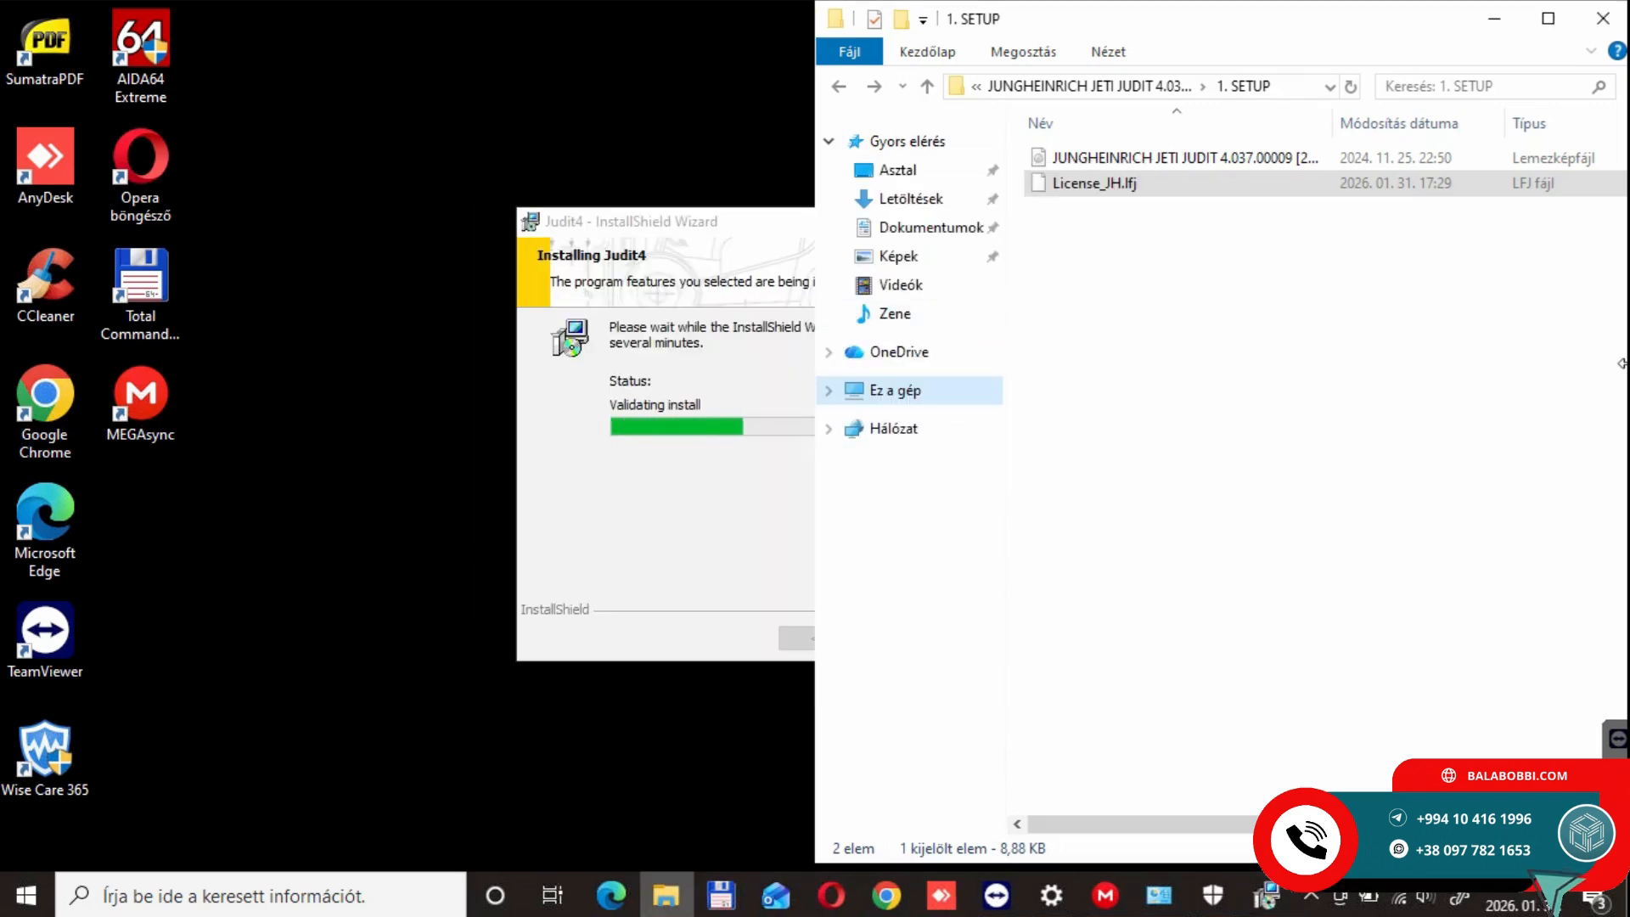
{"action": "left_click", "coordinate": [625, 541]}
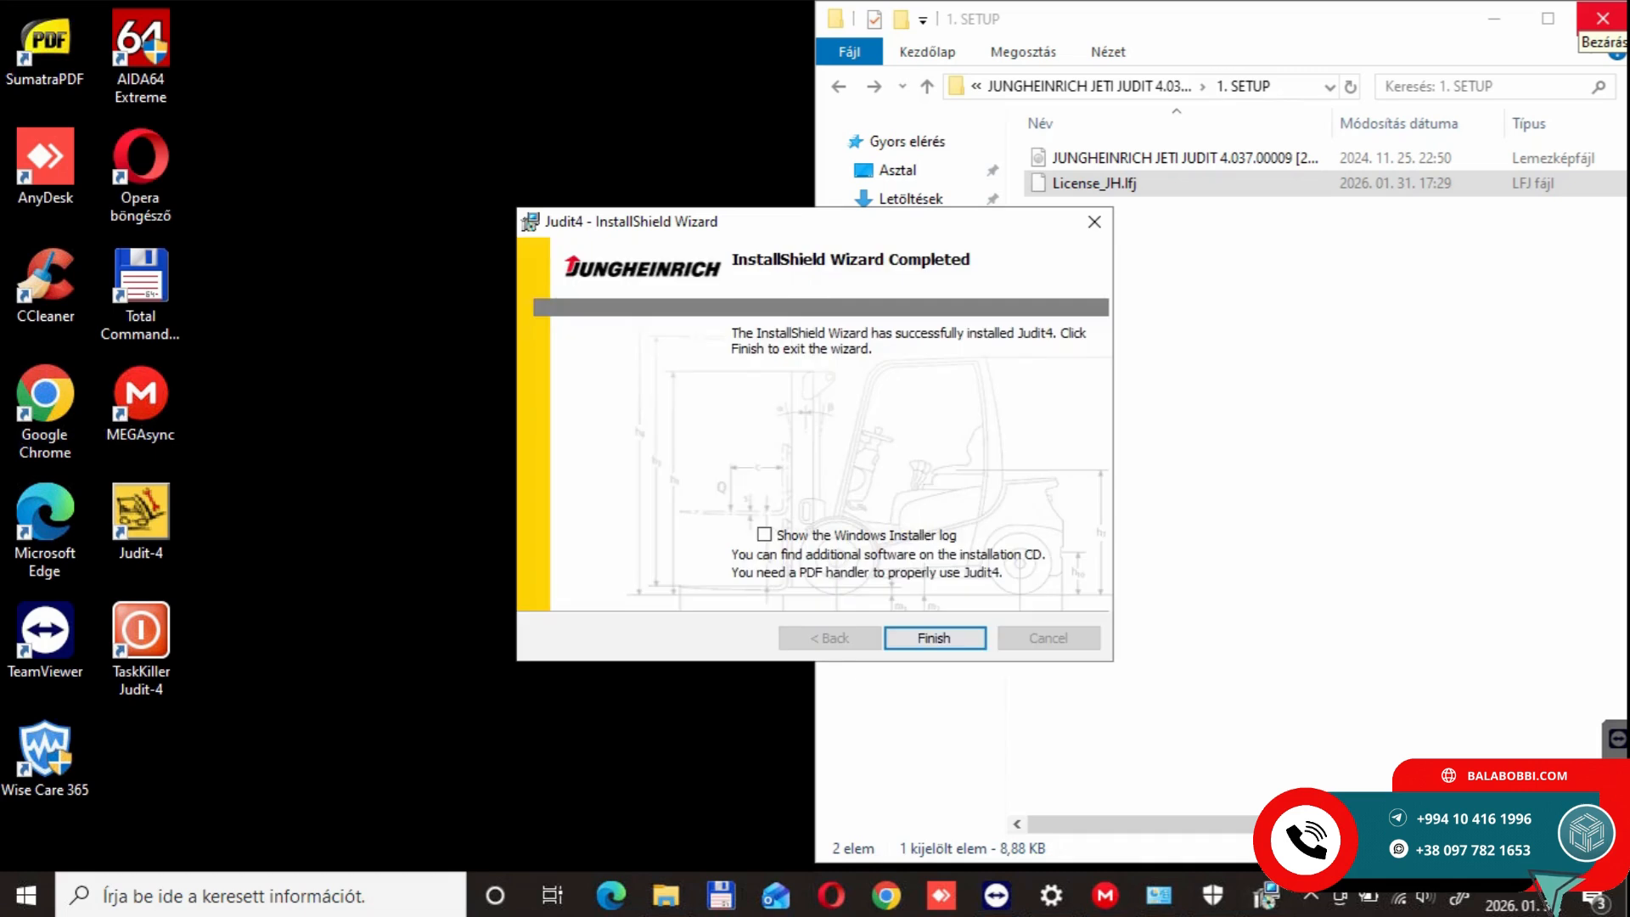
{"action": "left_click", "coordinate": [934, 638]}
Rename the Judit-4 desktop shortcut to JUNGHEINRICH JETI JUDIT 4.037.00009 [2024.09] and place it beside TaskKiller Judit-4 in an open desktop area.
{"action": "key", "text": "alt+Up"}
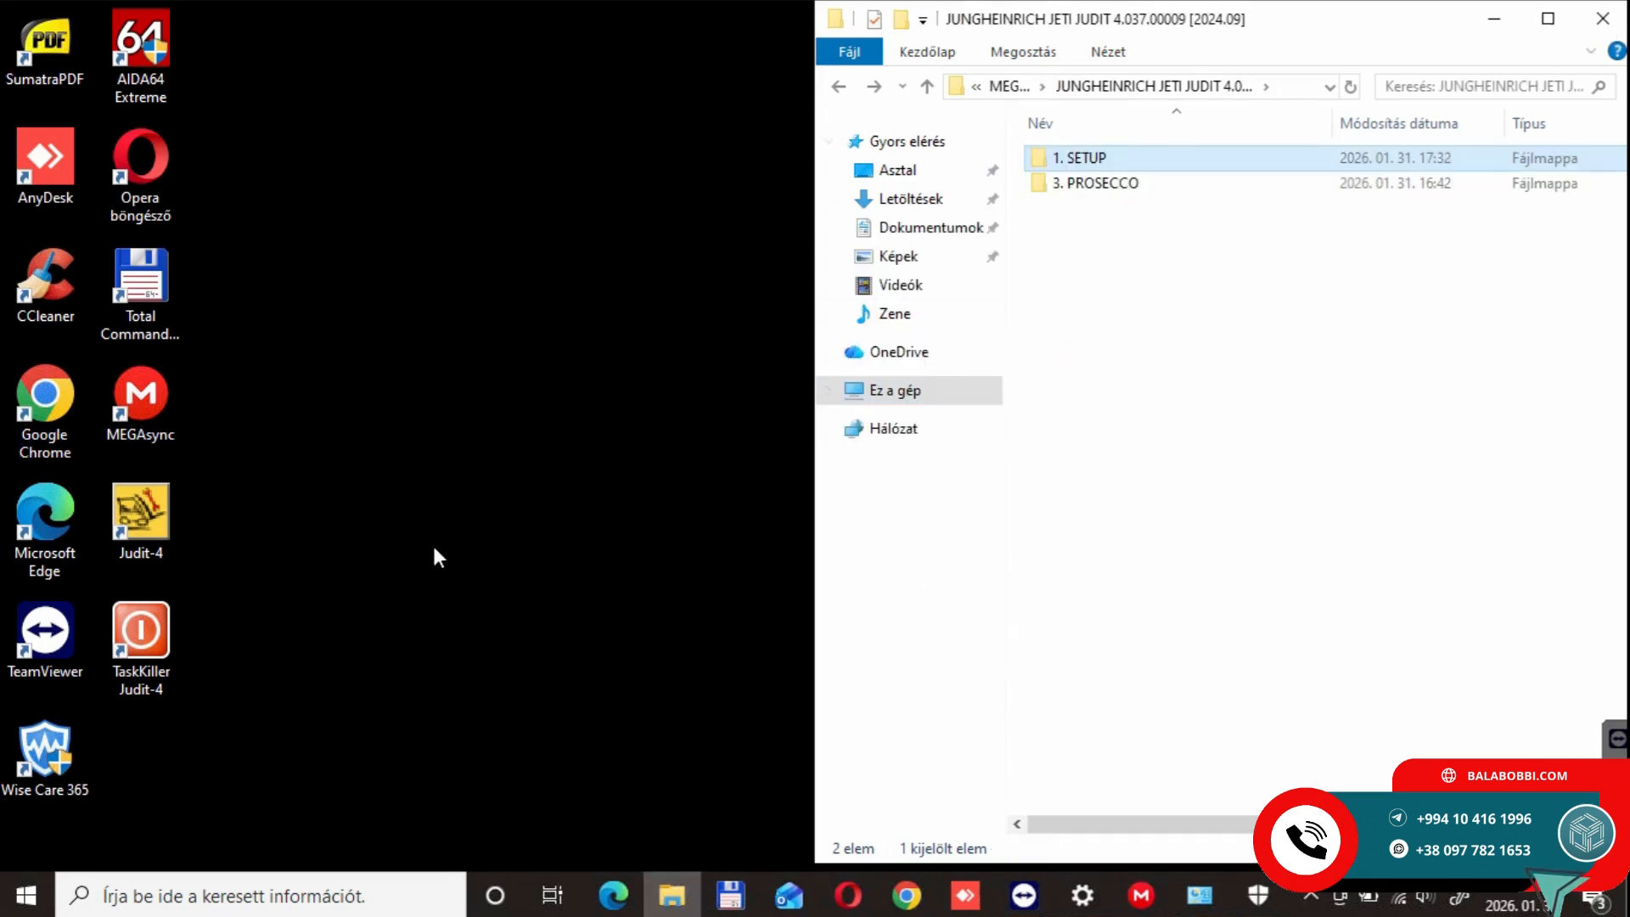
{"action": "left_click_drag", "start_coordinate": [141, 510], "coordinate": [518, 506]}
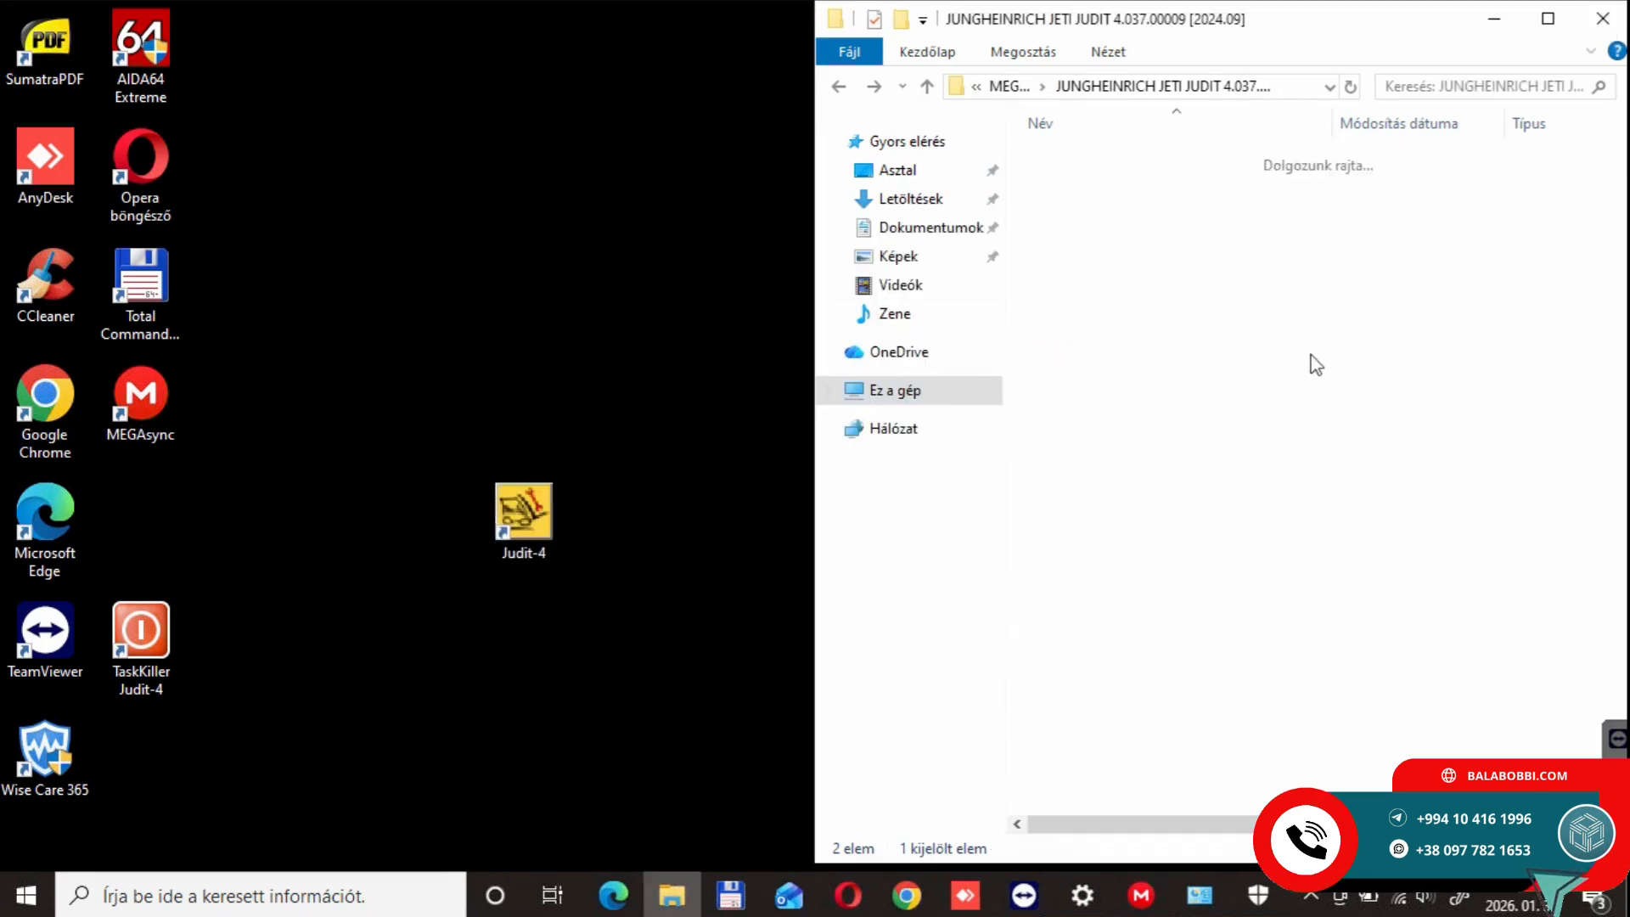
{"action": "key", "text": "alt+Up"}
{"action": "key", "text": "F2"}
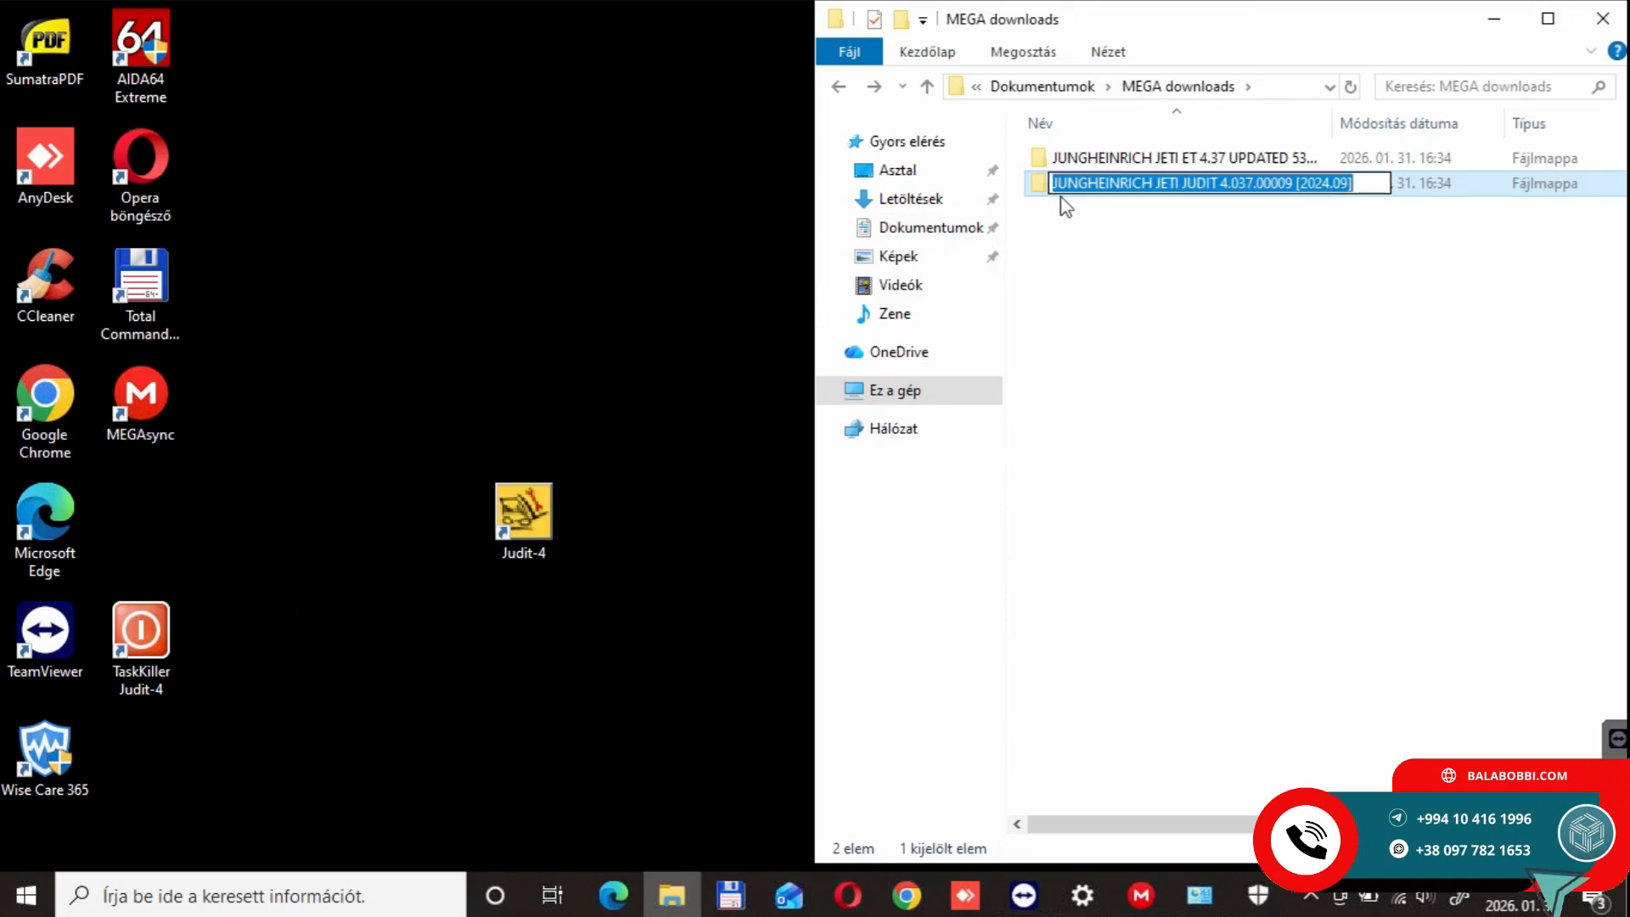
{"action": "key", "text": "ctrl+c"}
{"action": "left_click", "coordinate": [548, 484]}
{"action": "key", "text": "F2"}
{"action": "key", "text": "ctrl+v"}
{"action": "key", "text": "Return"}
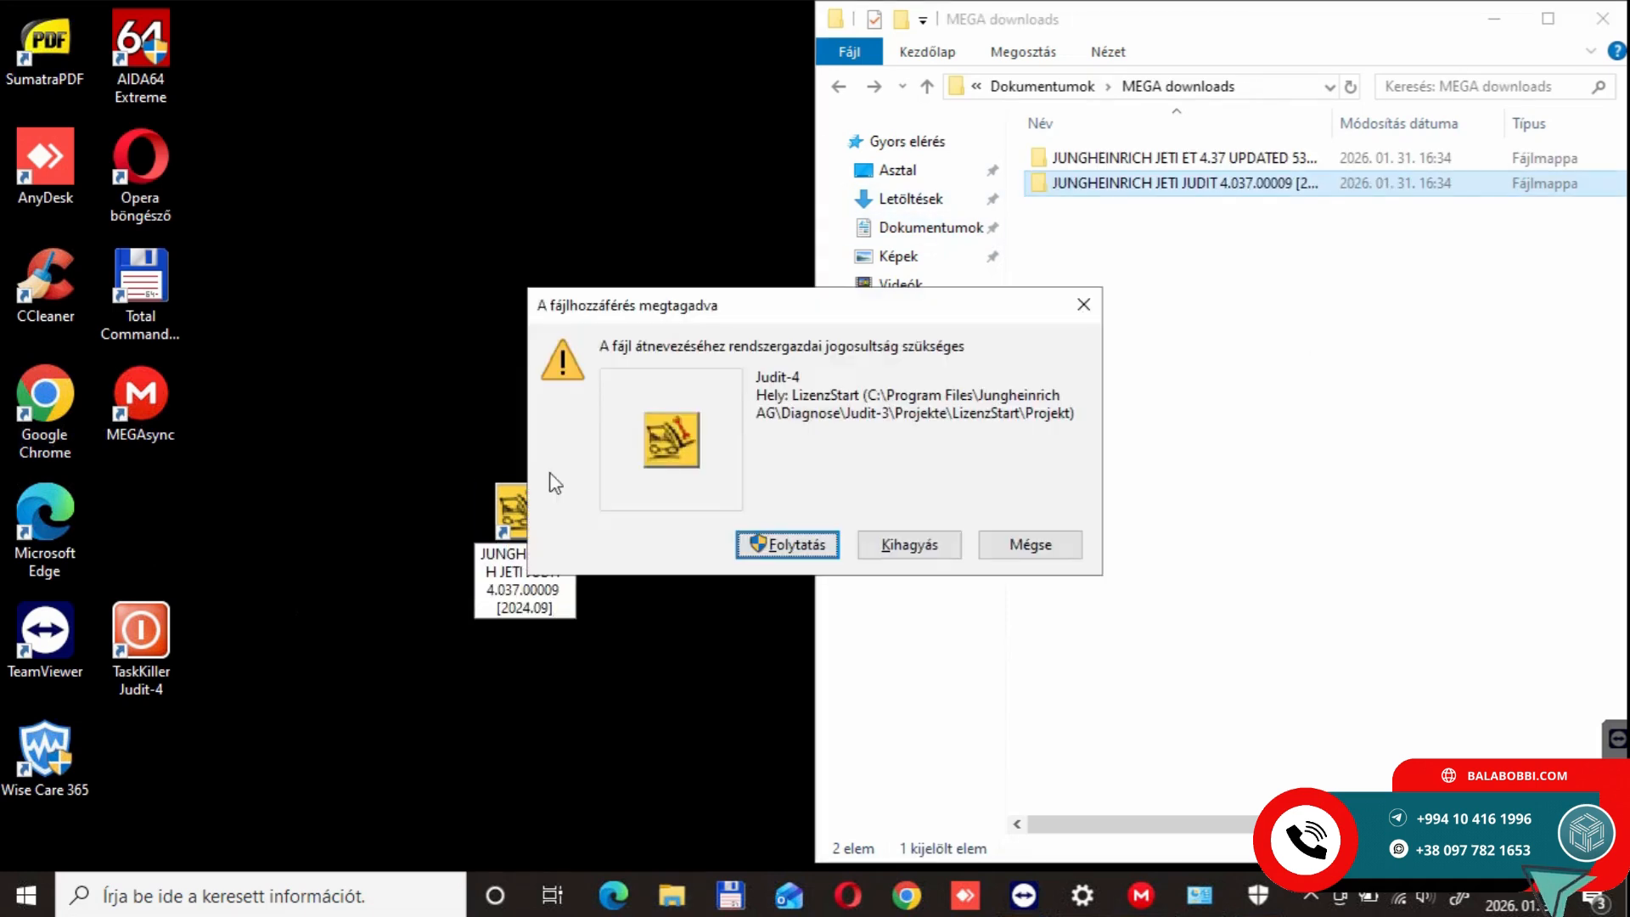
{"action": "key", "text": "Return"}
{"action": "left_click_drag", "start_coordinate": [141, 633], "coordinate": [628, 529]}
Open the 3. SETUP folder inside the JUNGHEINRICH JETI ET 4.37 folder and check on the MEGA transfers.
{"action": "left_click", "coordinate": [1129, 166]}
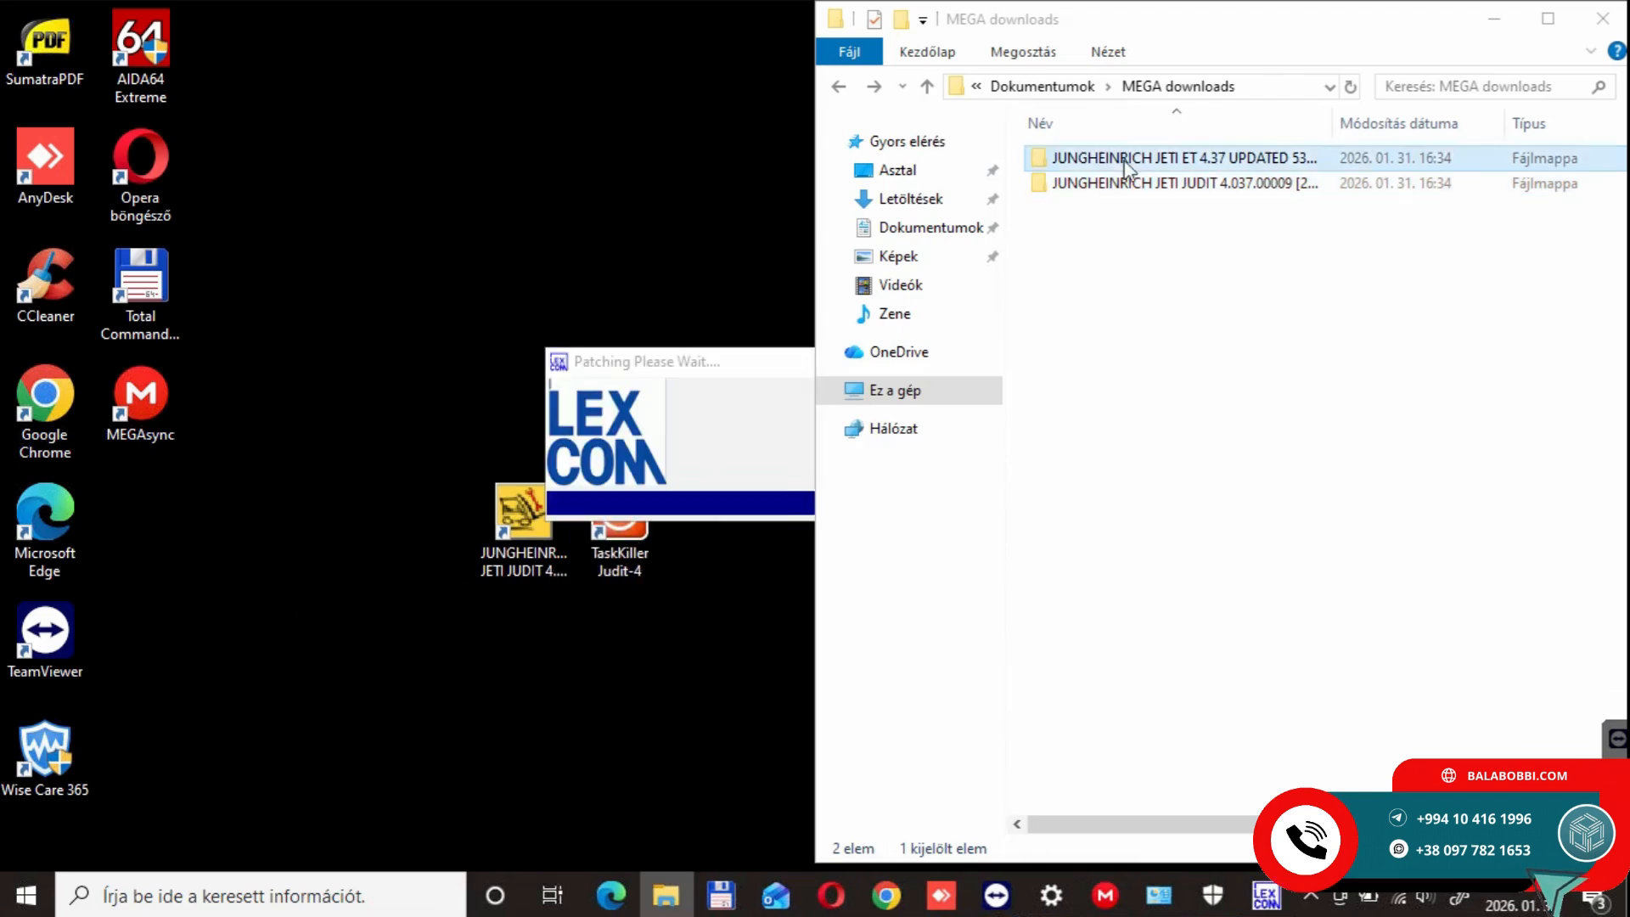
{"action": "double_click", "coordinate": [1129, 165]}
{"action": "double_click", "coordinate": [1112, 183]}
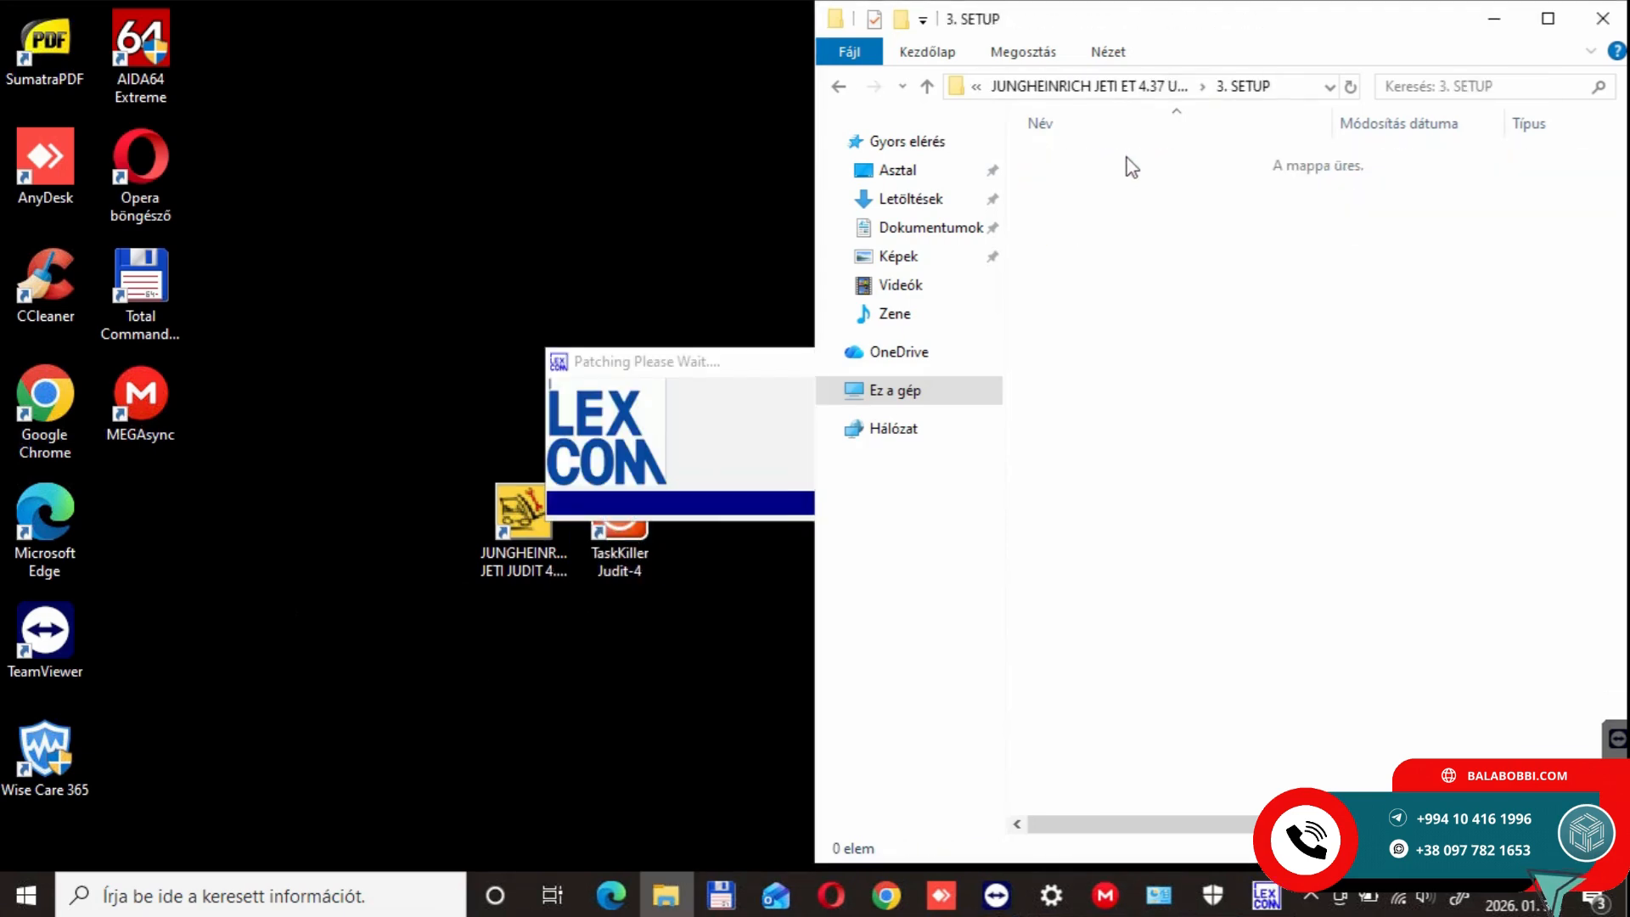
{"action": "left_click", "coordinate": [1105, 902]}
{"action": "left_click", "coordinate": [1505, 53]}
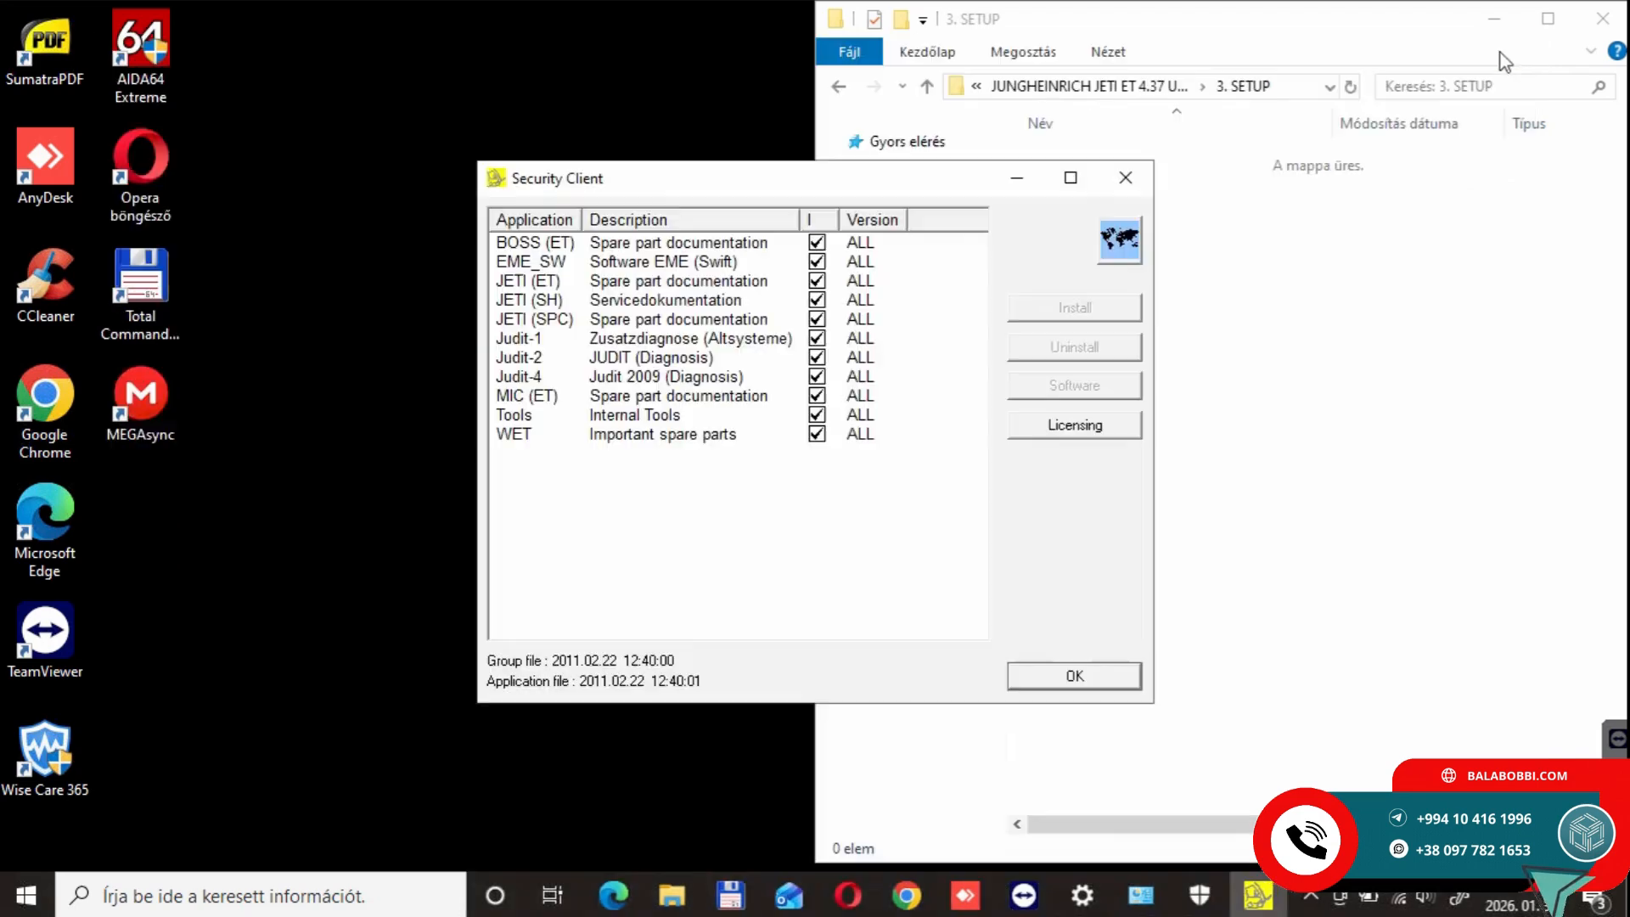
Close the Security Client, launch JUDIT-4 from its desktop shortcut, and allow the CODESYS Control Service through the firewall for public networks.
{"action": "left_click", "coordinate": [1126, 177]}
{"action": "double_click", "coordinate": [502, 532]}
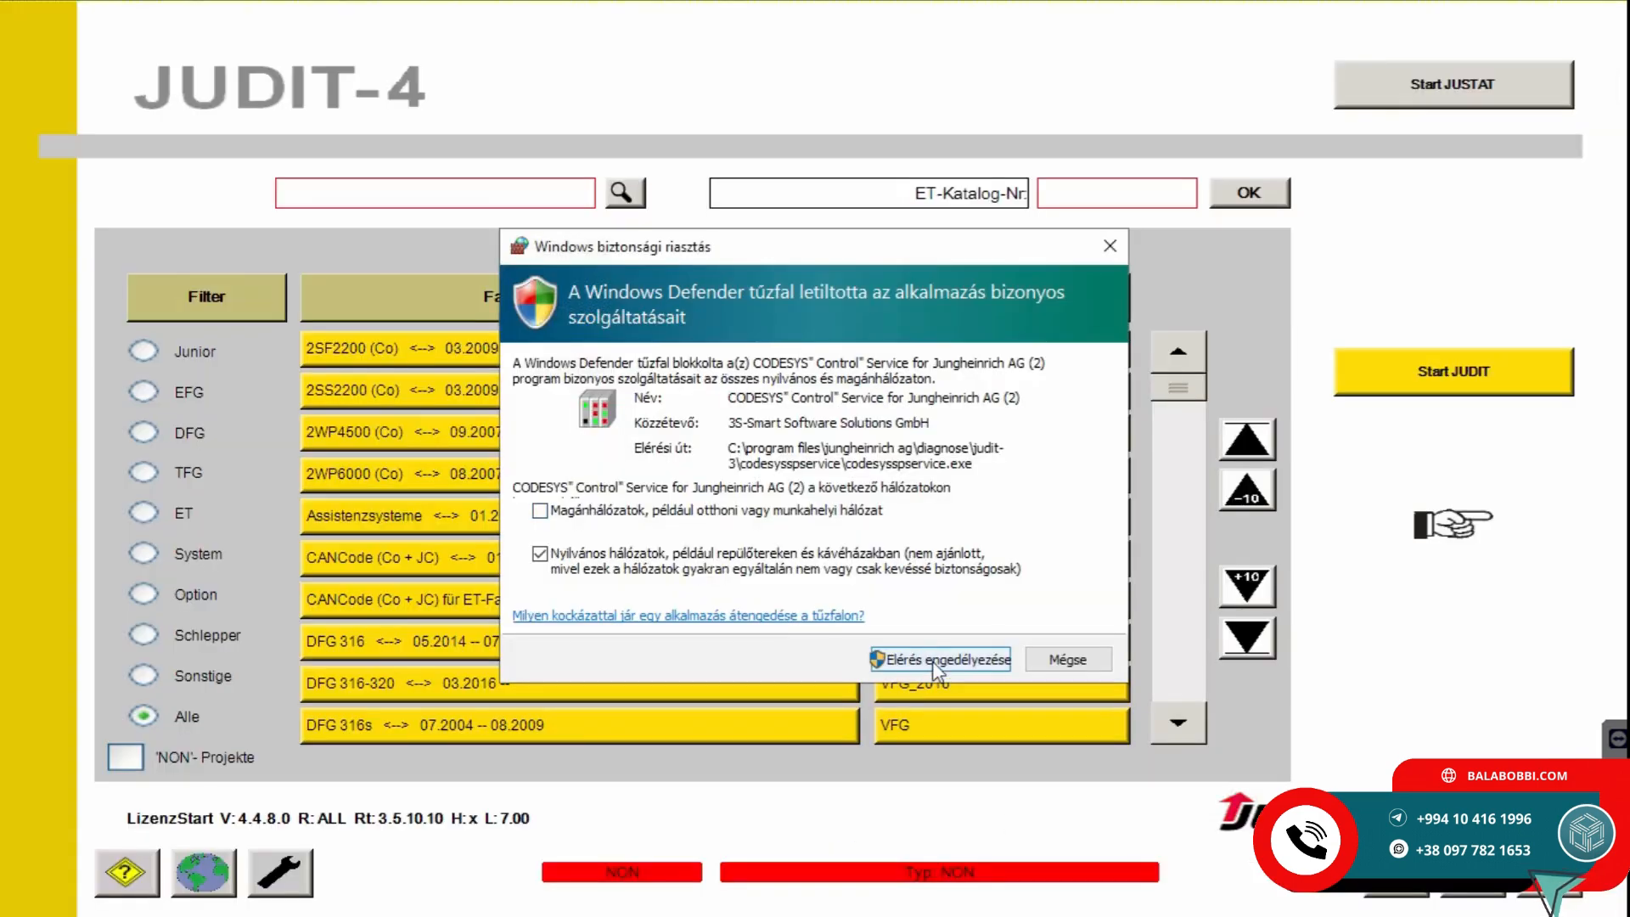
{"action": "left_click", "coordinate": [933, 659]}
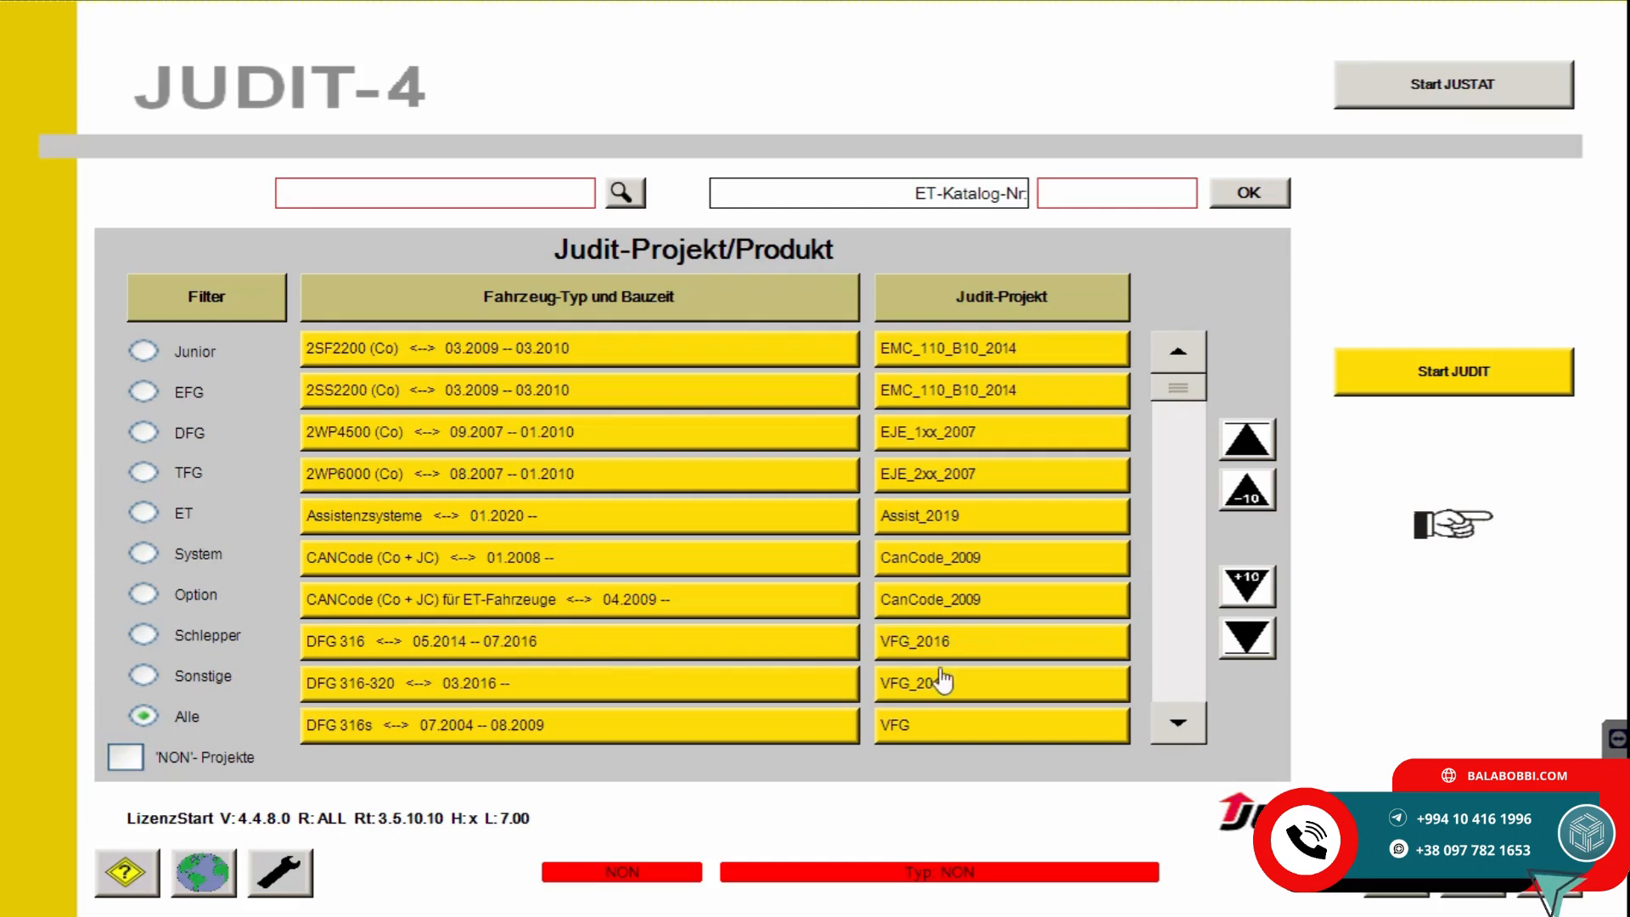
{"action": "left_click", "coordinate": [1112, 561]}
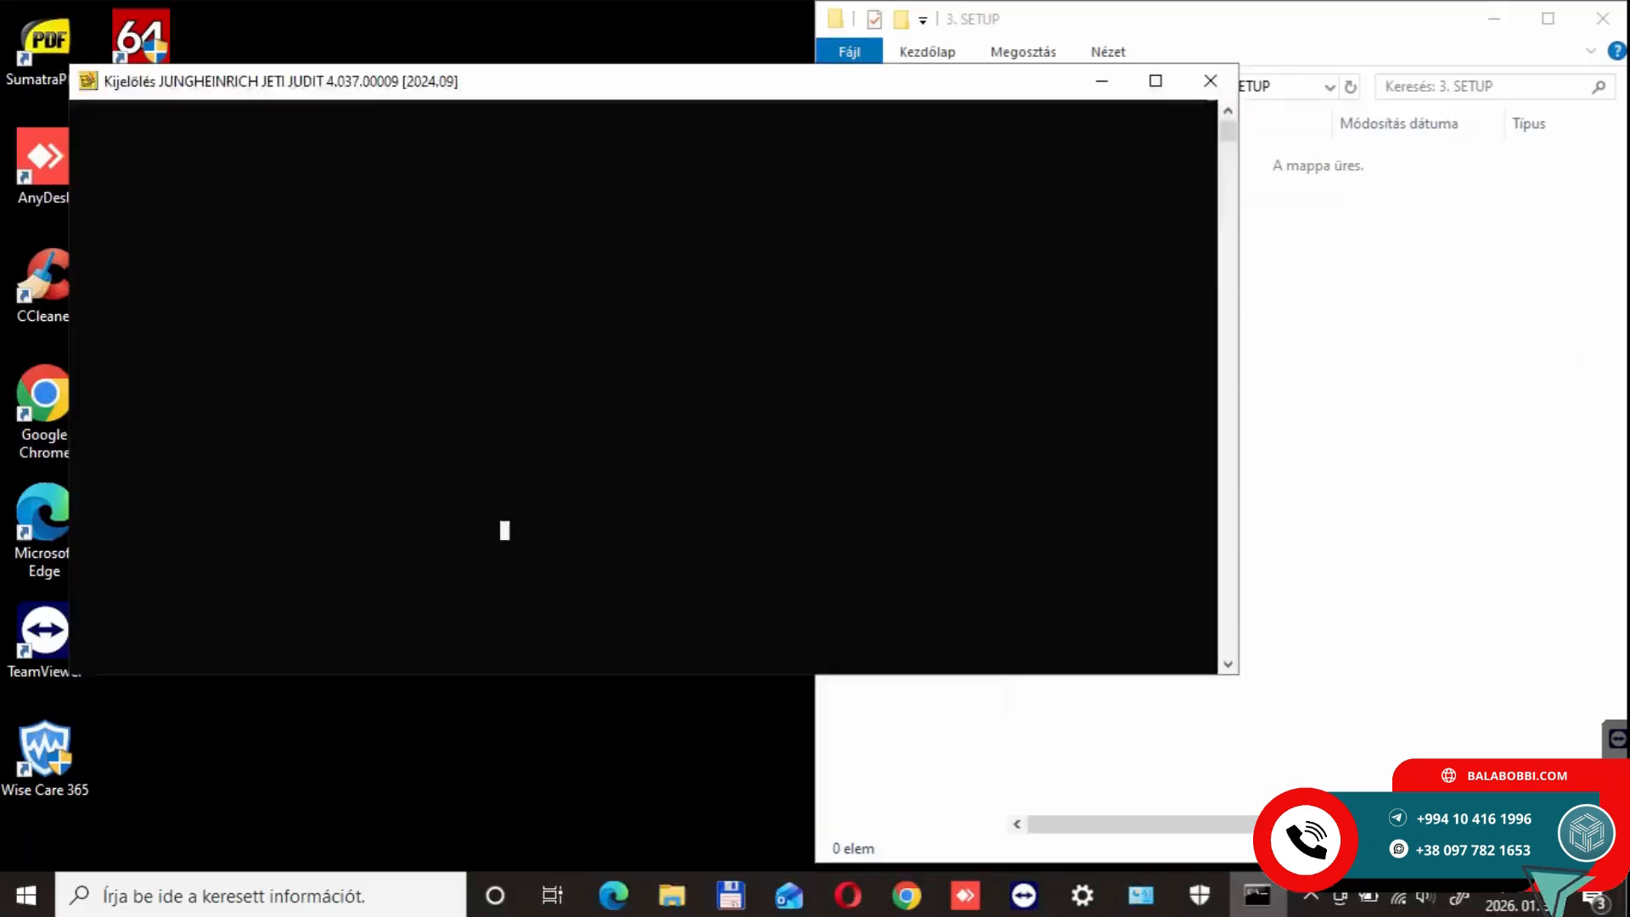
Extract the JUNGHEINRICH JETI ET 4.37 archive inside 3. SETUP and the UPDATE JETI ET 481-538 archive inside 5. UPDATE.
{"action": "right_click", "coordinate": [1112, 161]}
{"action": "left_click", "coordinate": [1189, 285]}
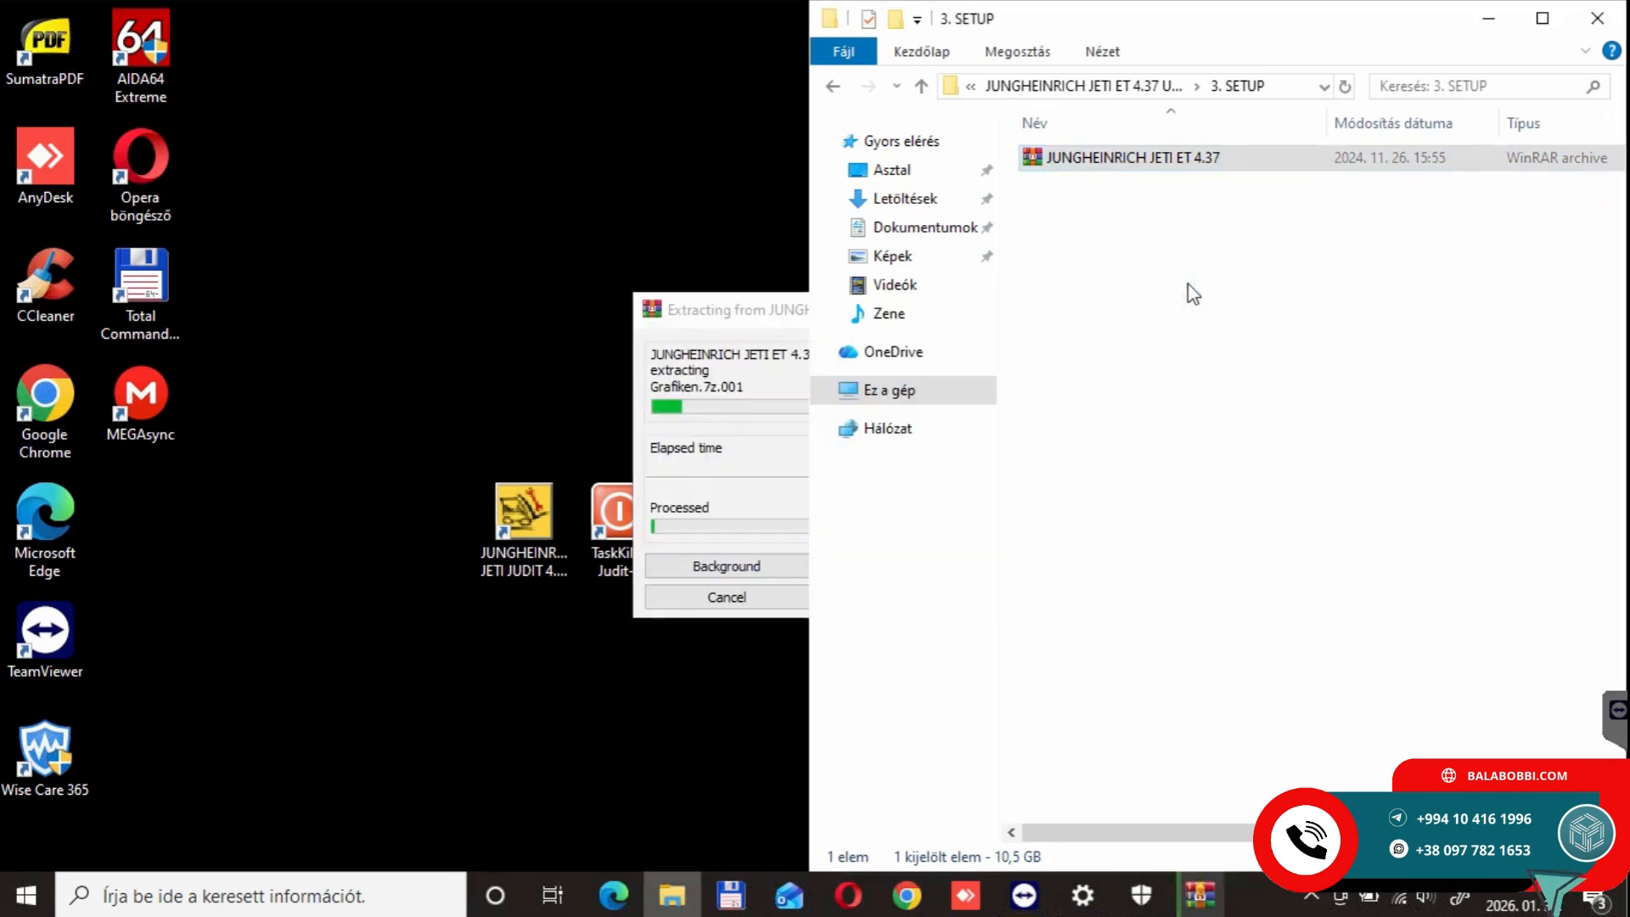
{"action": "key", "text": "alt+Up"}
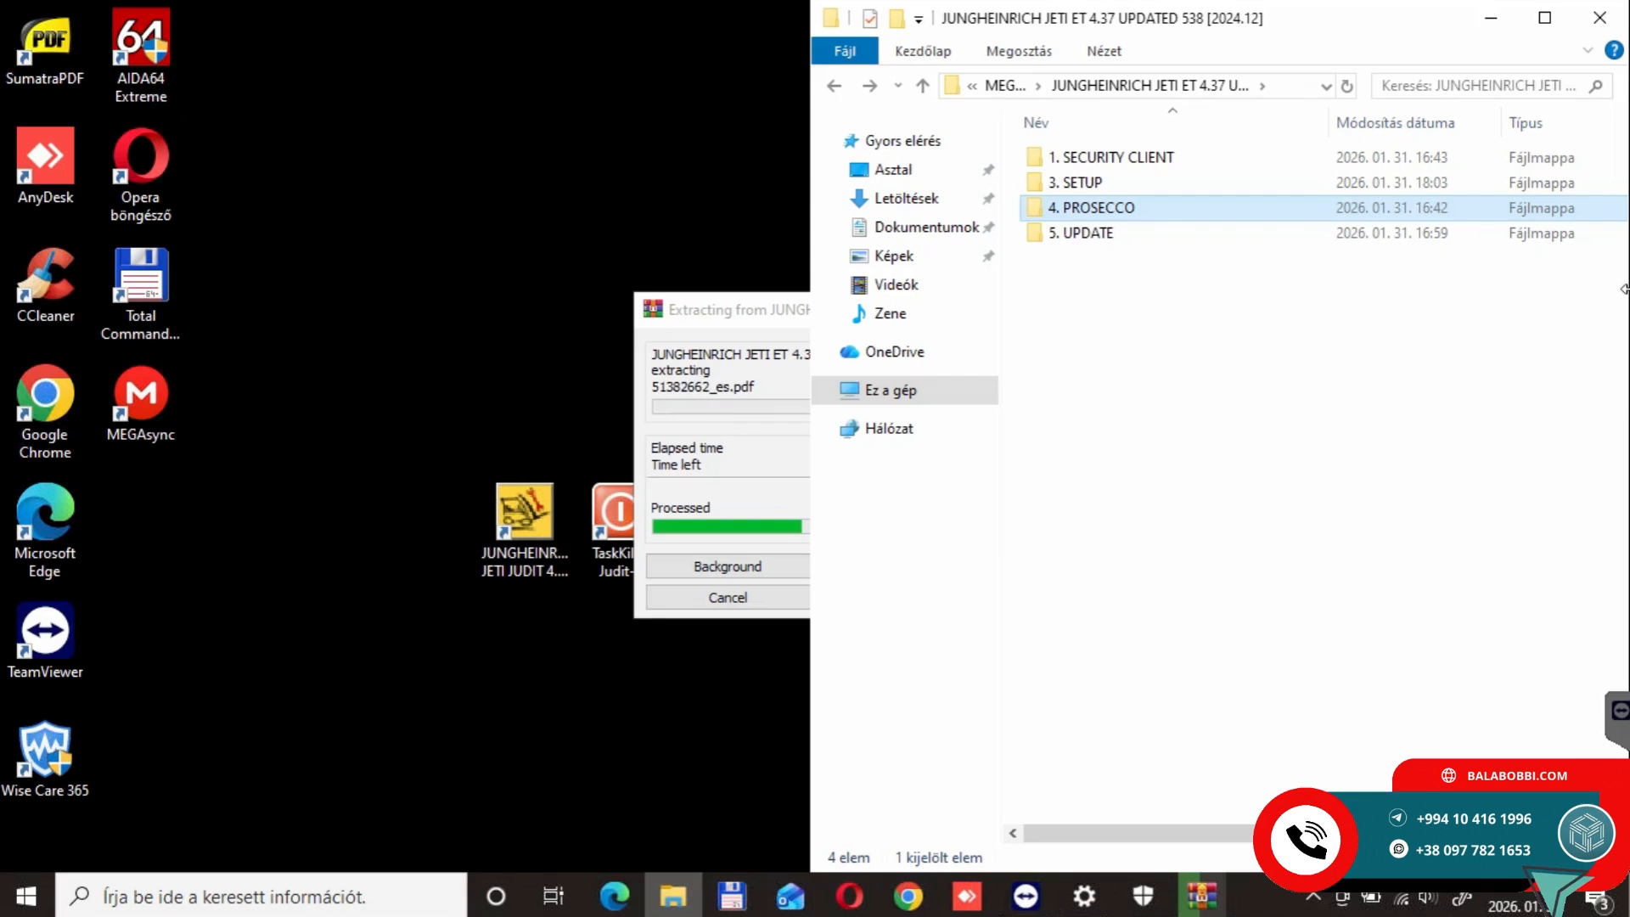
{"action": "double_click", "coordinate": [1078, 233]}
{"action": "right_click", "coordinate": [1046, 161]}
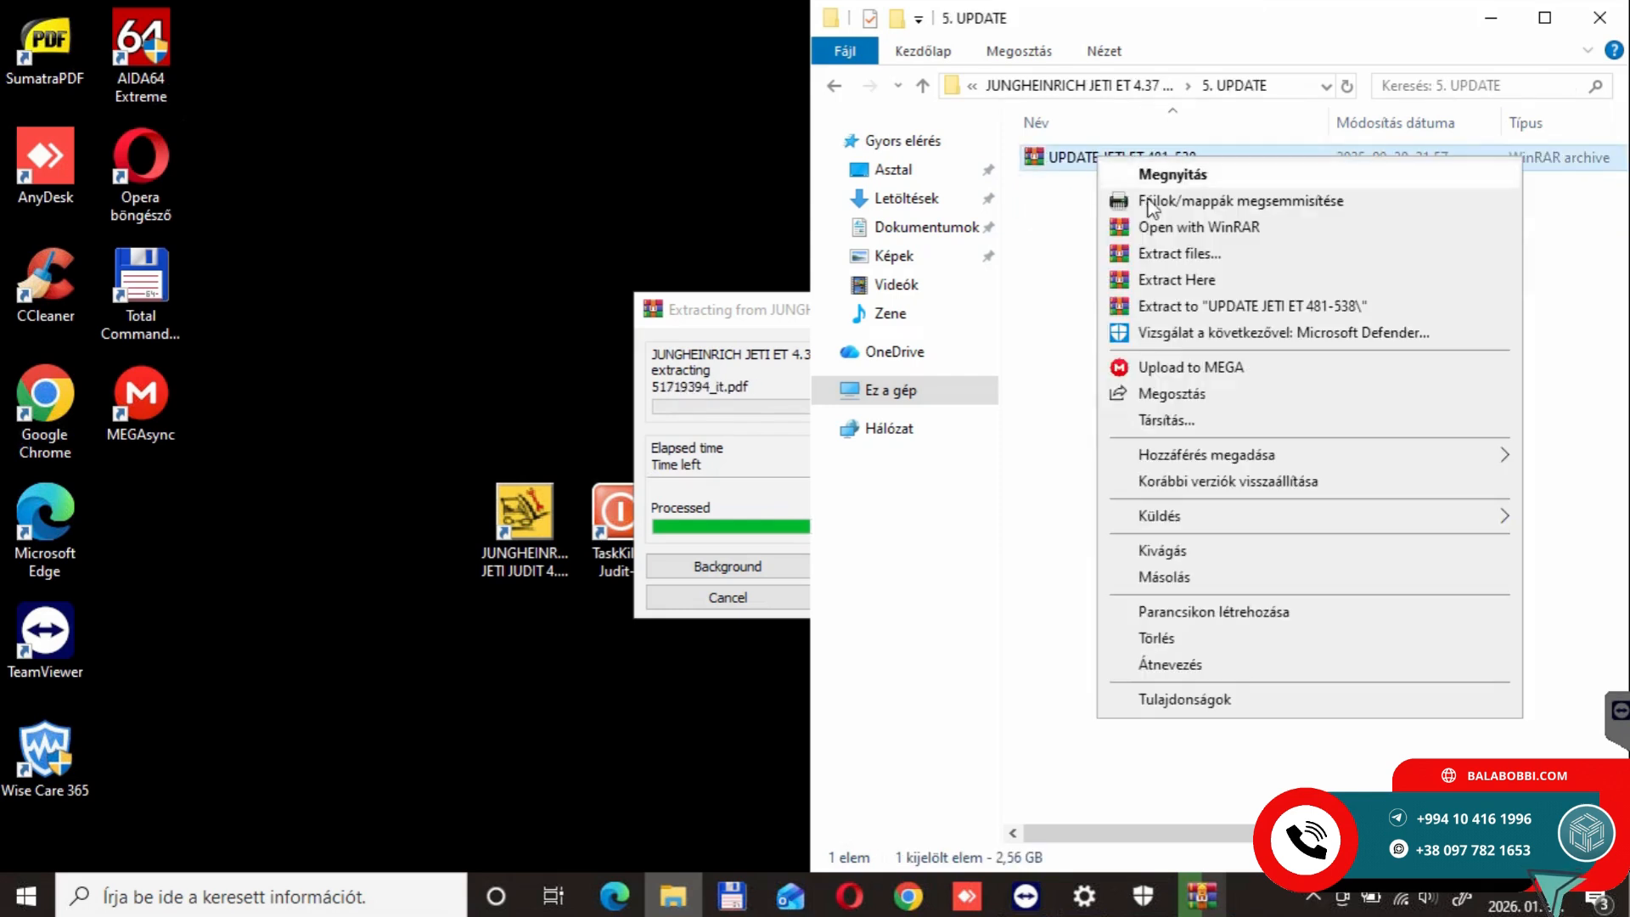
{"action": "left_click", "coordinate": [1175, 279]}
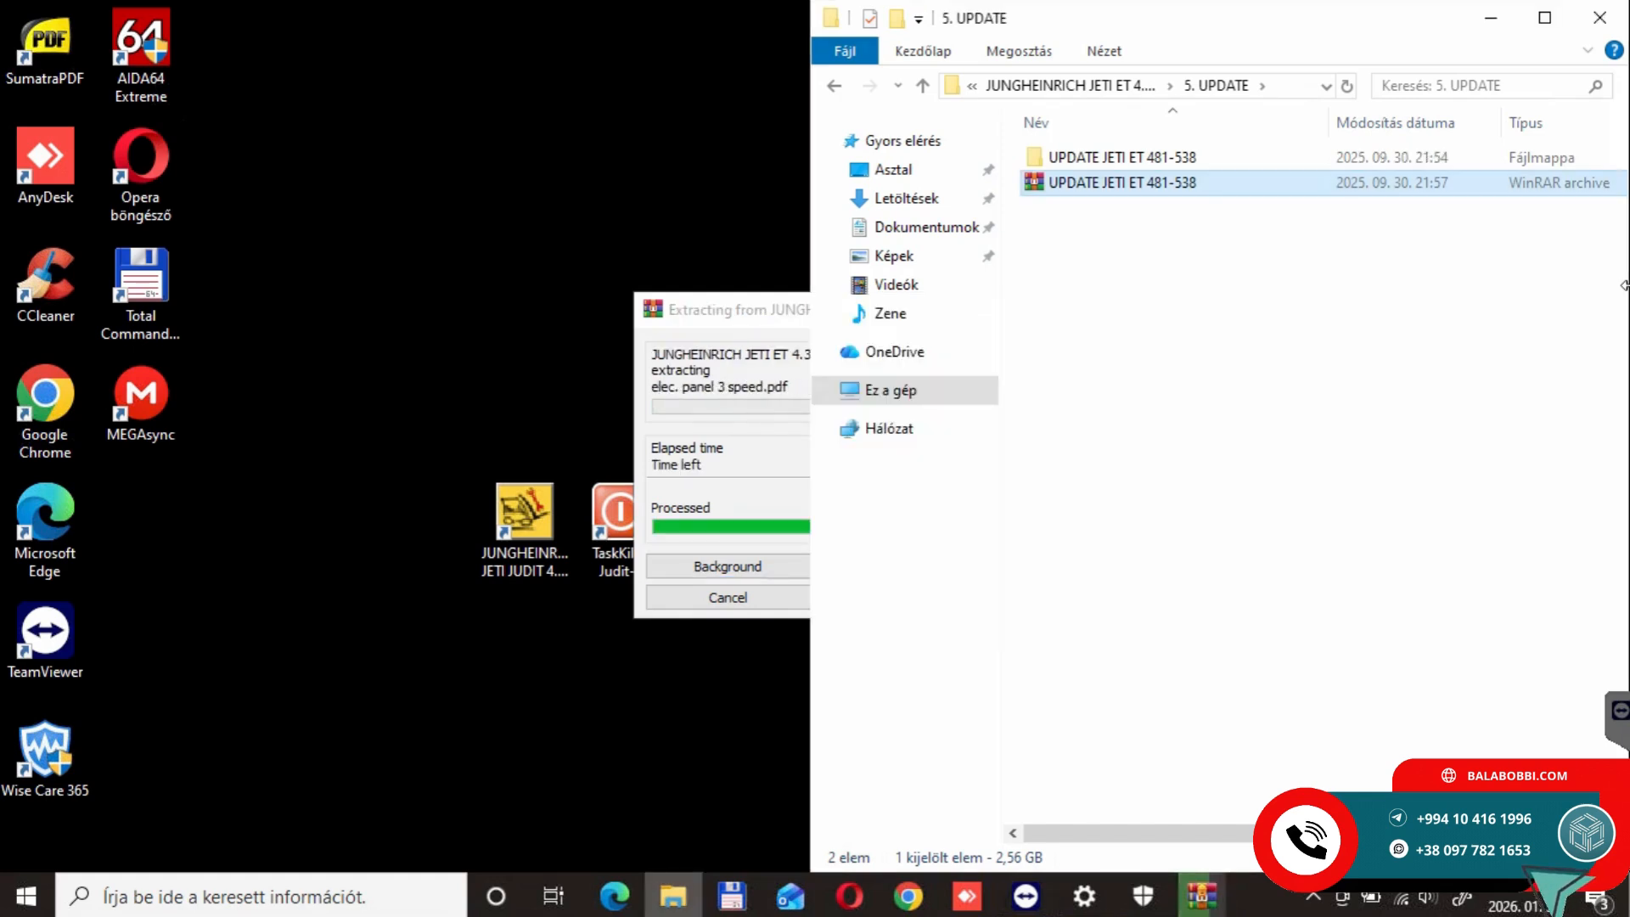
{"action": "left_click", "coordinate": [1384, 476]}
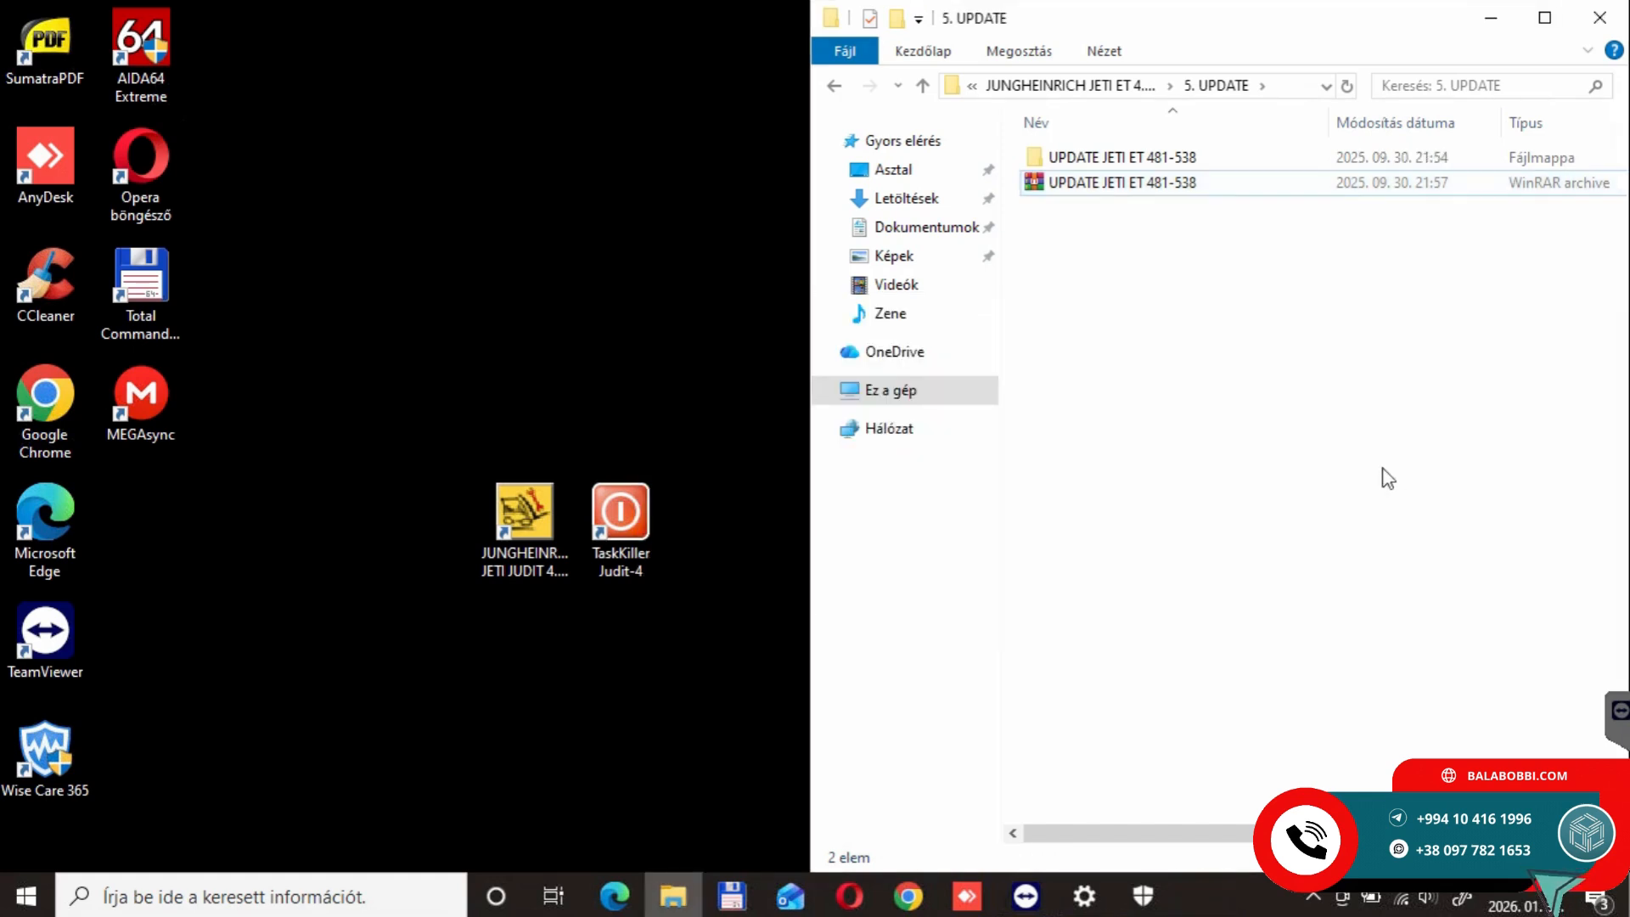
Run the setup application in the 3. SETUP folder as administrator and start the JETI ET installation in U.S. English with the Automatic option.
{"action": "key", "text": "BackSpace"}
{"action": "double_click", "coordinate": [1103, 183]}
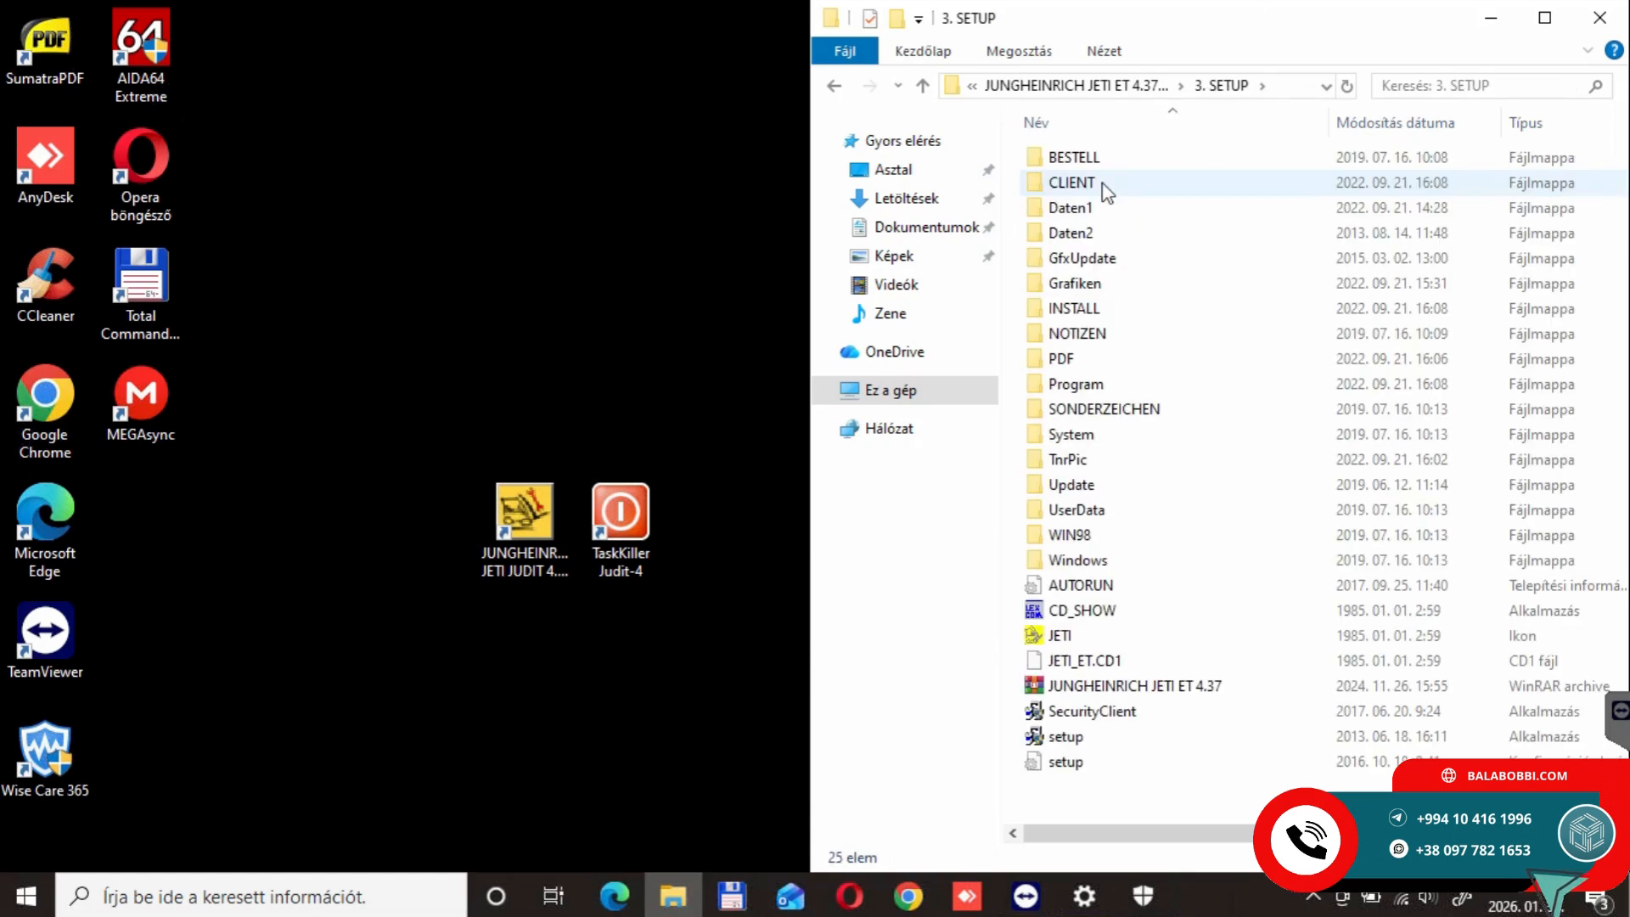
{"action": "left_click", "coordinate": [1065, 737]}
{"action": "right_click", "coordinate": [1066, 736]}
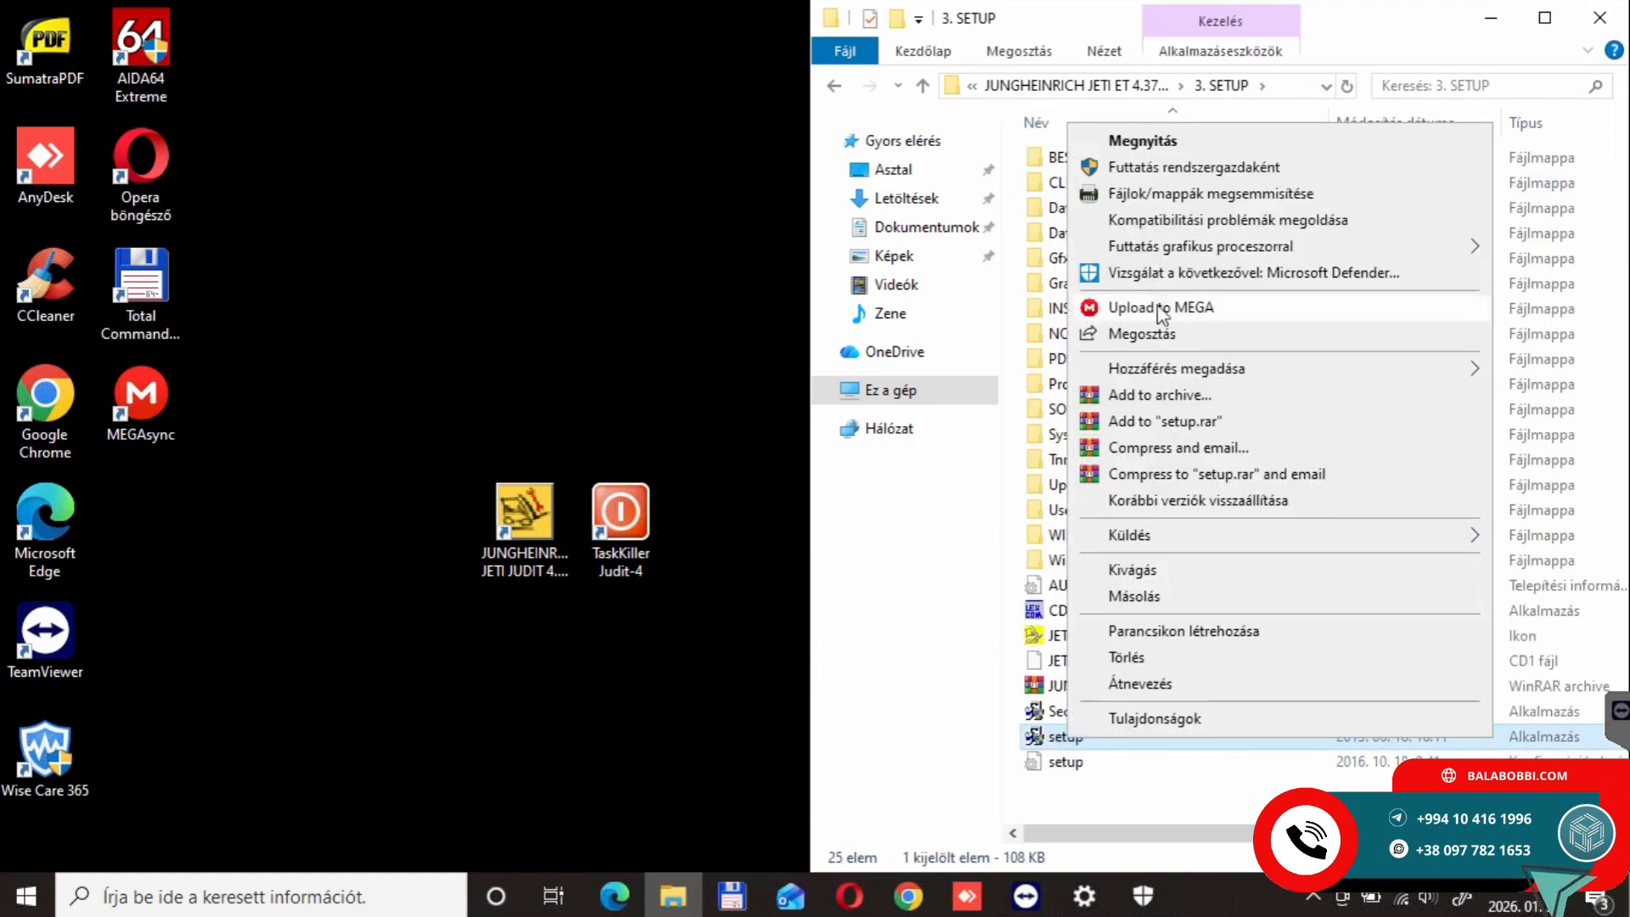
{"action": "left_click", "coordinate": [1150, 170]}
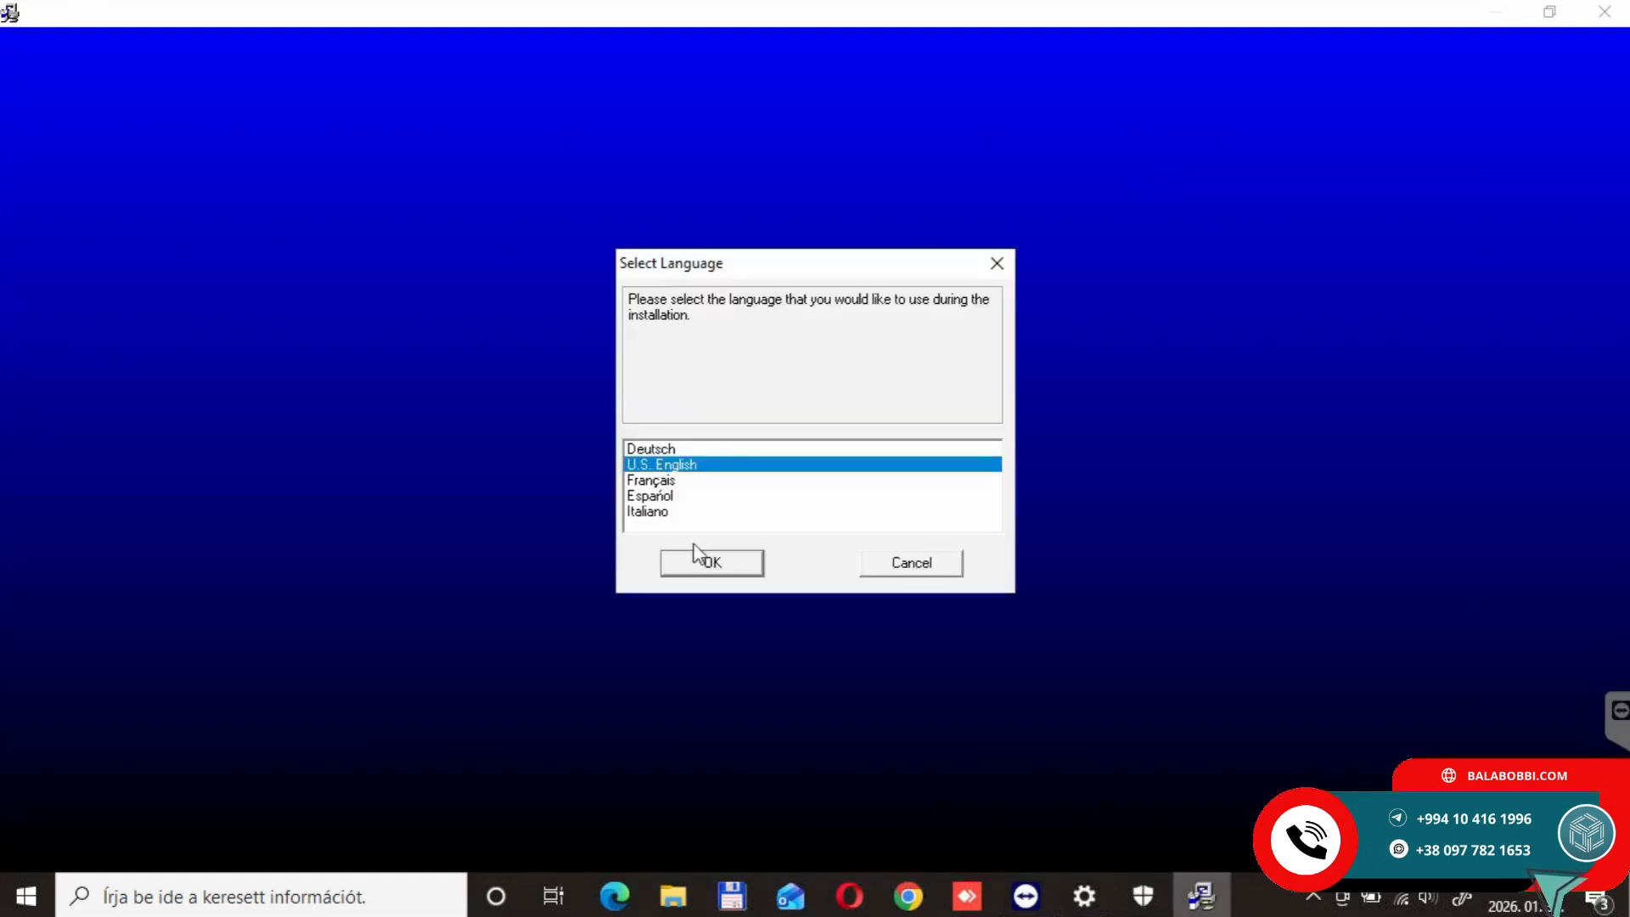
{"action": "left_click", "coordinate": [701, 564]}
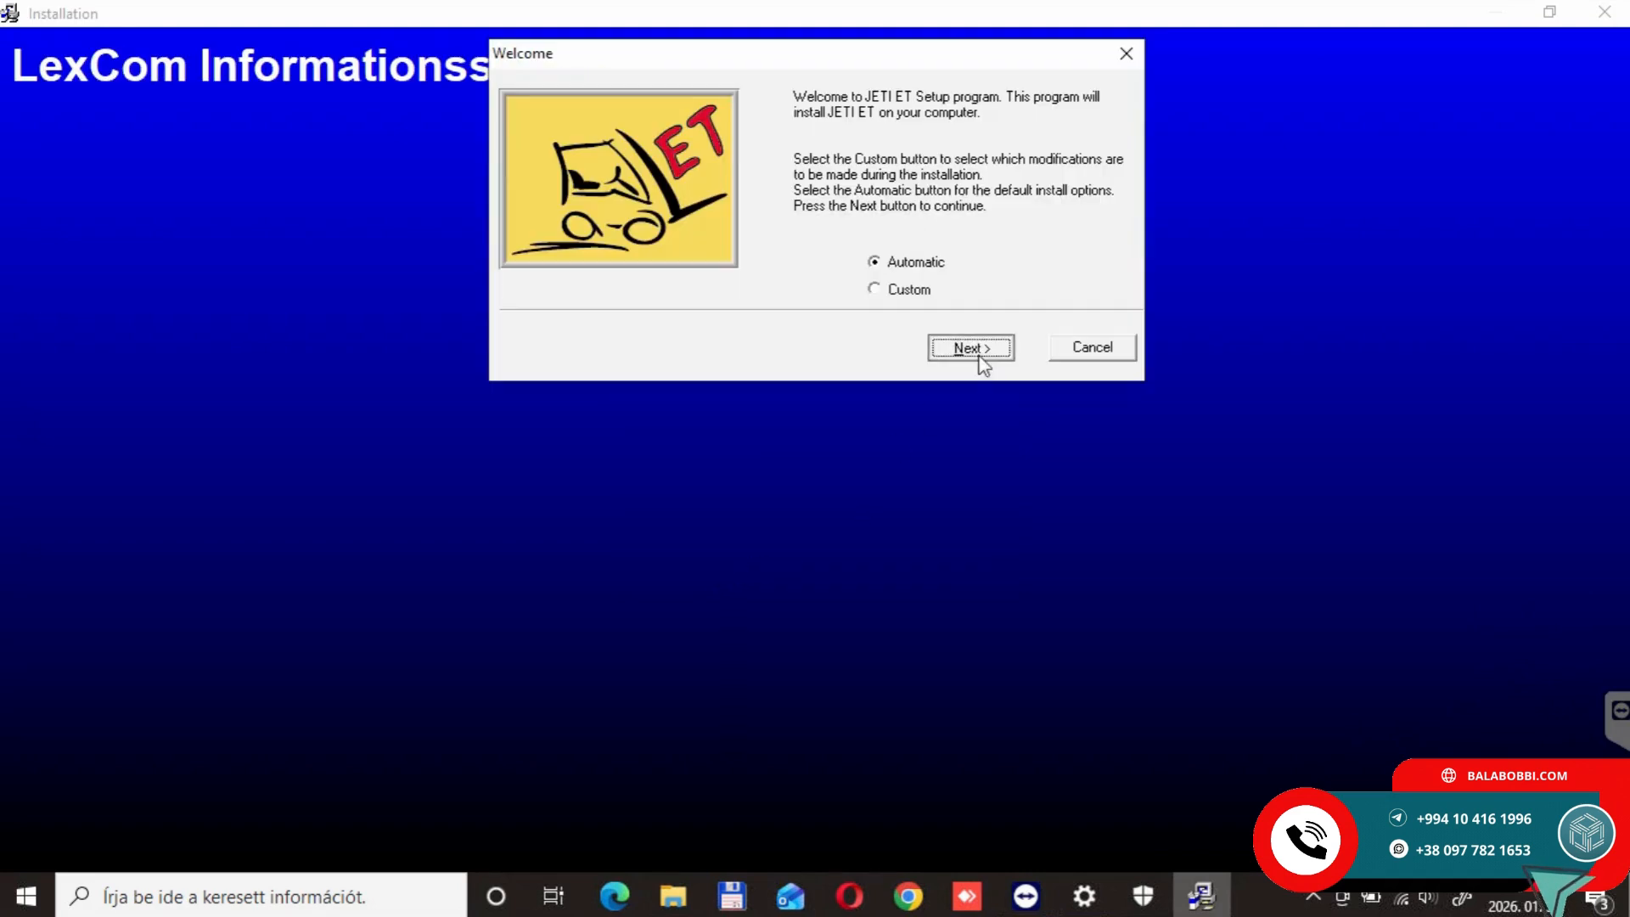
{"action": "left_click", "coordinate": [979, 355]}
{"action": "left_click", "coordinate": [1006, 338]}
{"action": "left_click", "coordinate": [972, 350]}
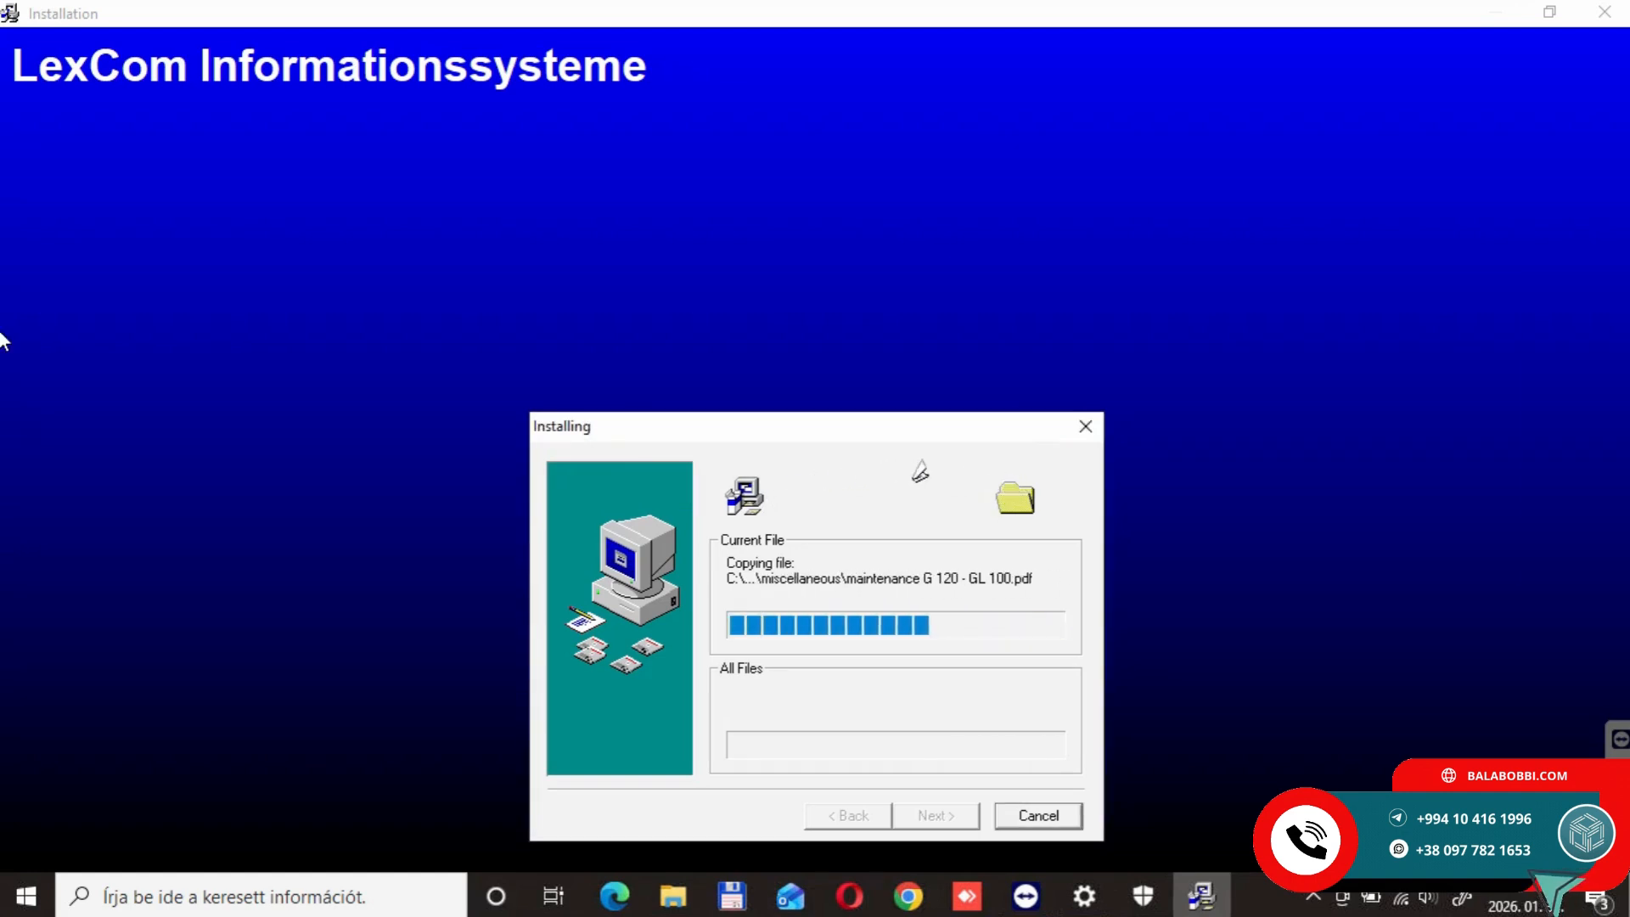
Open Task Manager while the files are copied and finish the JETI ET installation wizard.
{"action": "left_click_drag", "start_coordinate": [803, 422], "coordinate": [960, 376]}
{"action": "right_click", "coordinate": [1290, 907]}
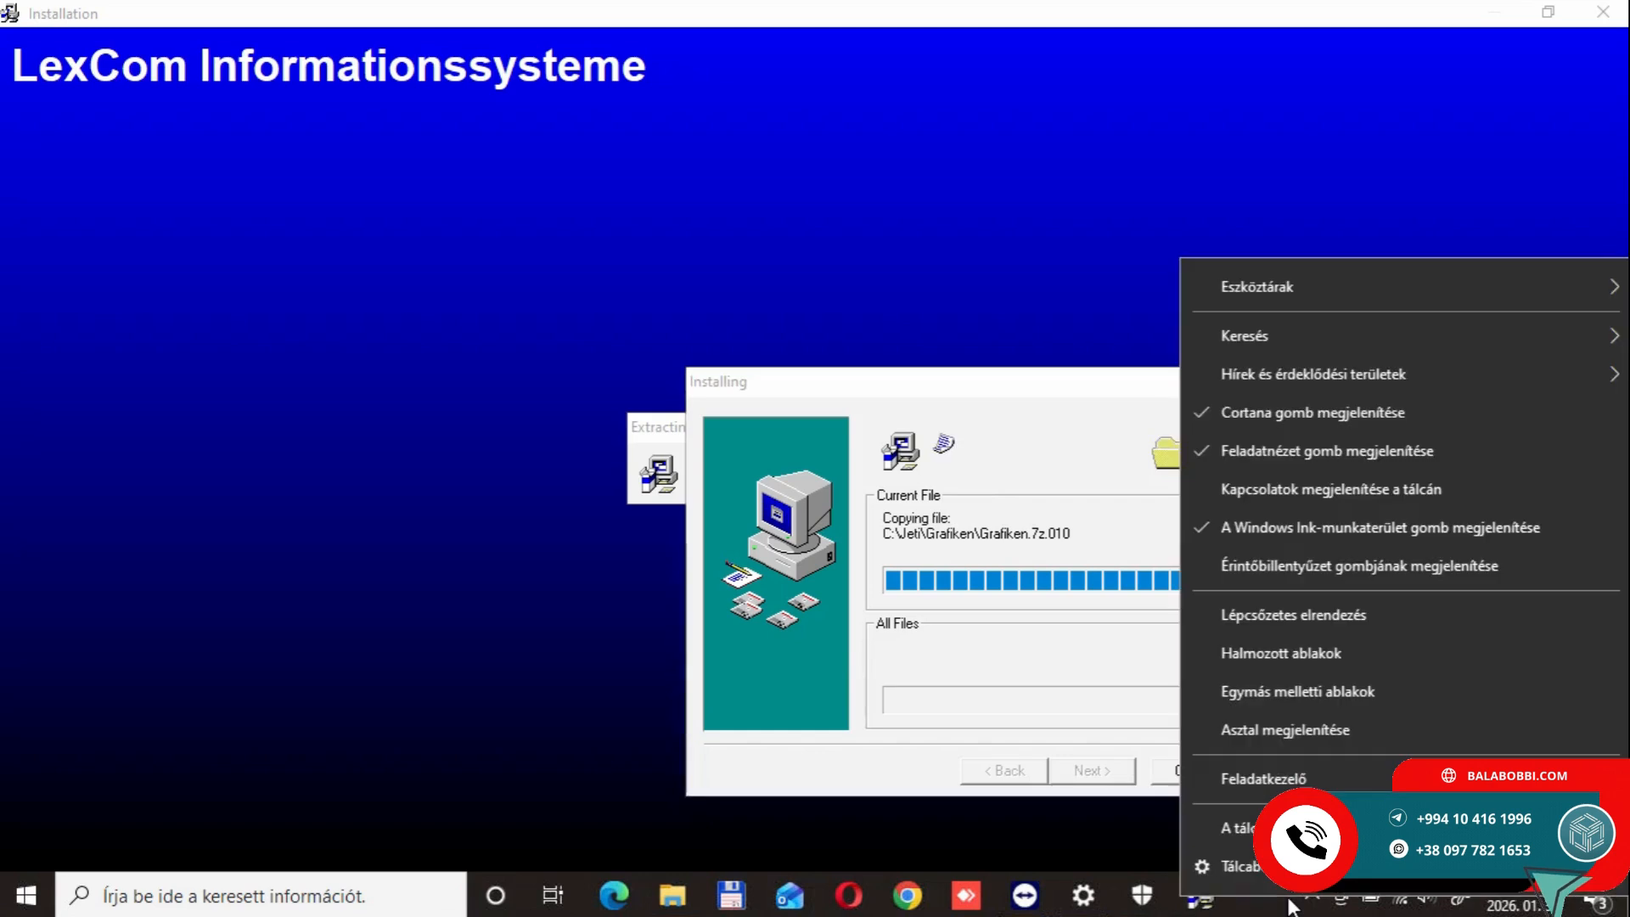
{"action": "left_click", "coordinate": [1264, 779]}
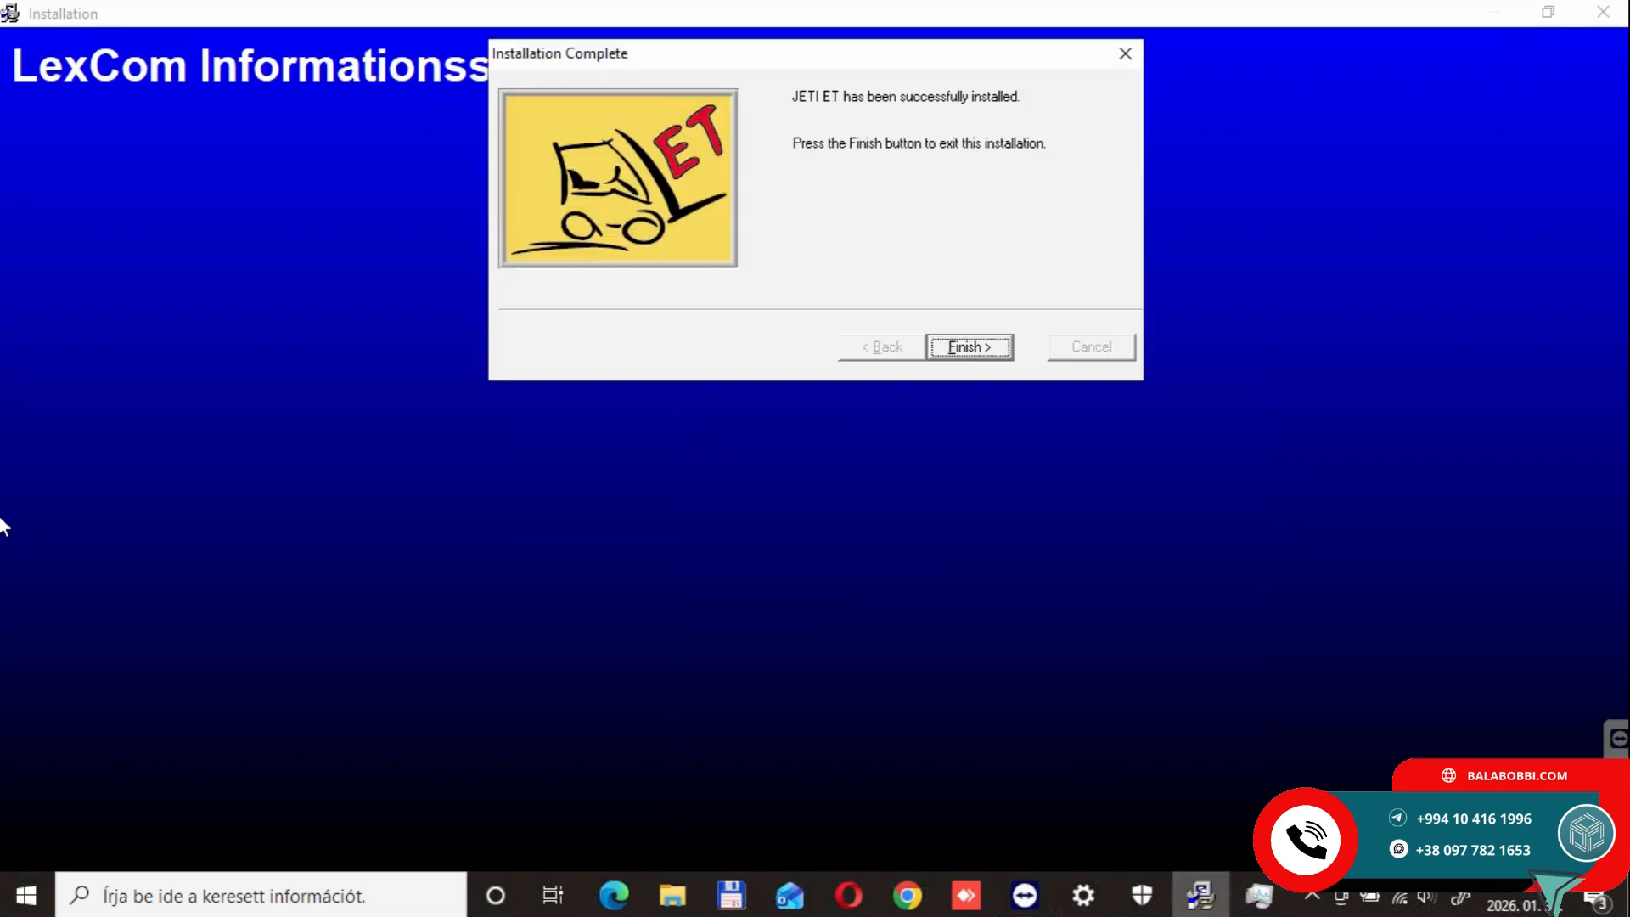
{"action": "left_click", "coordinate": [970, 346]}
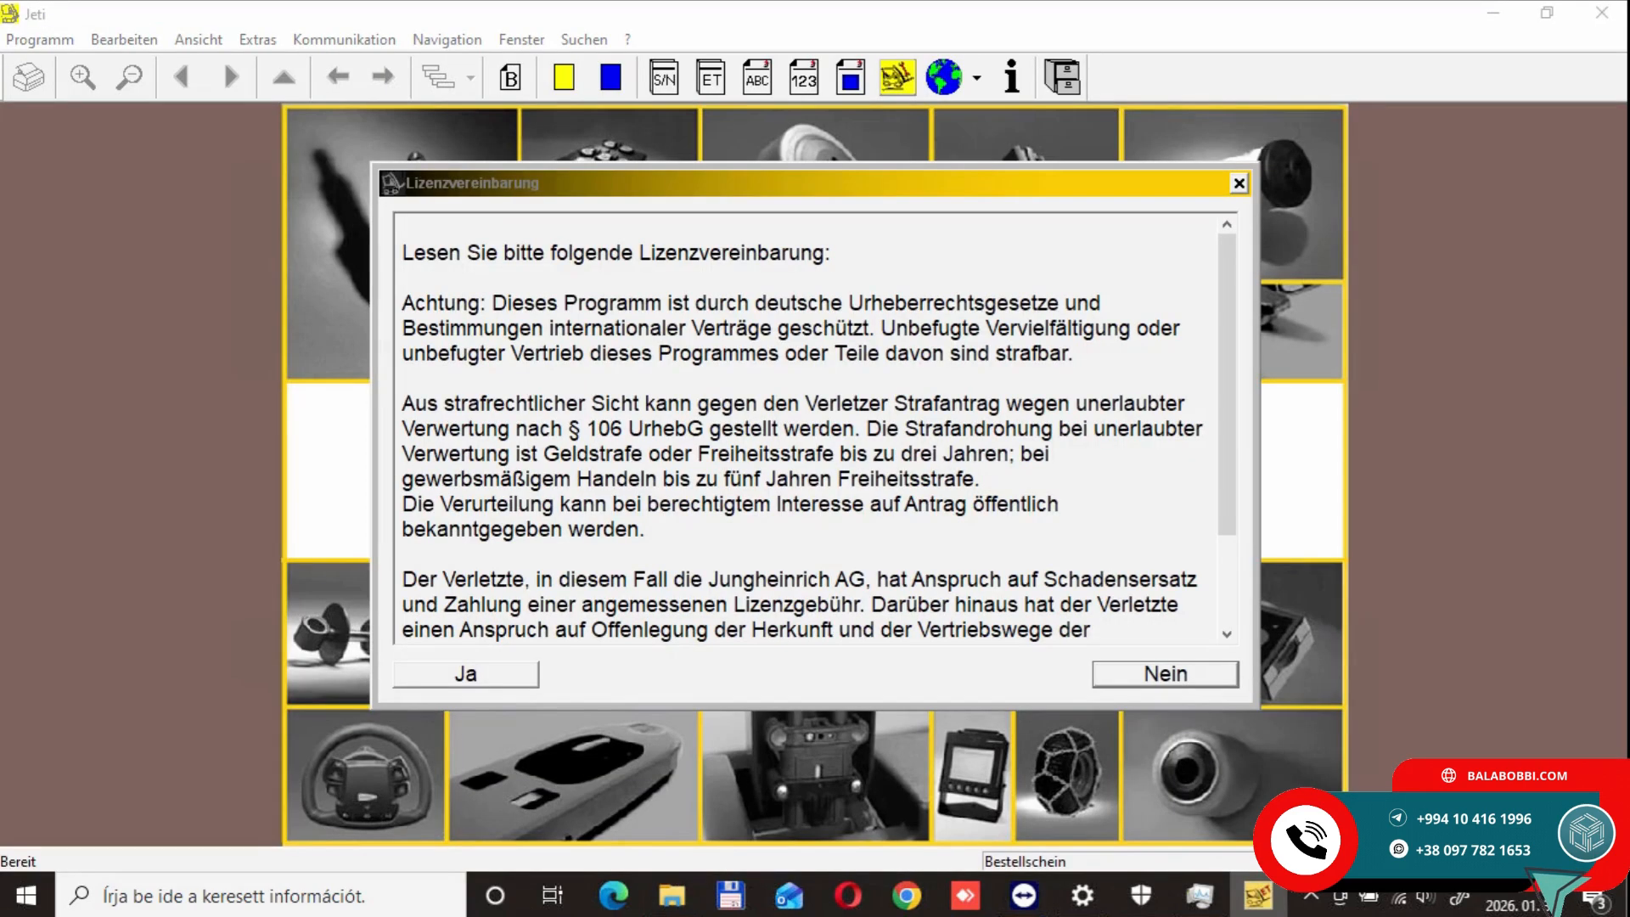
Accept the Jeti licence agreement and set the data language to English.
{"action": "left_click", "coordinate": [530, 675]}
{"action": "left_click", "coordinate": [978, 78]}
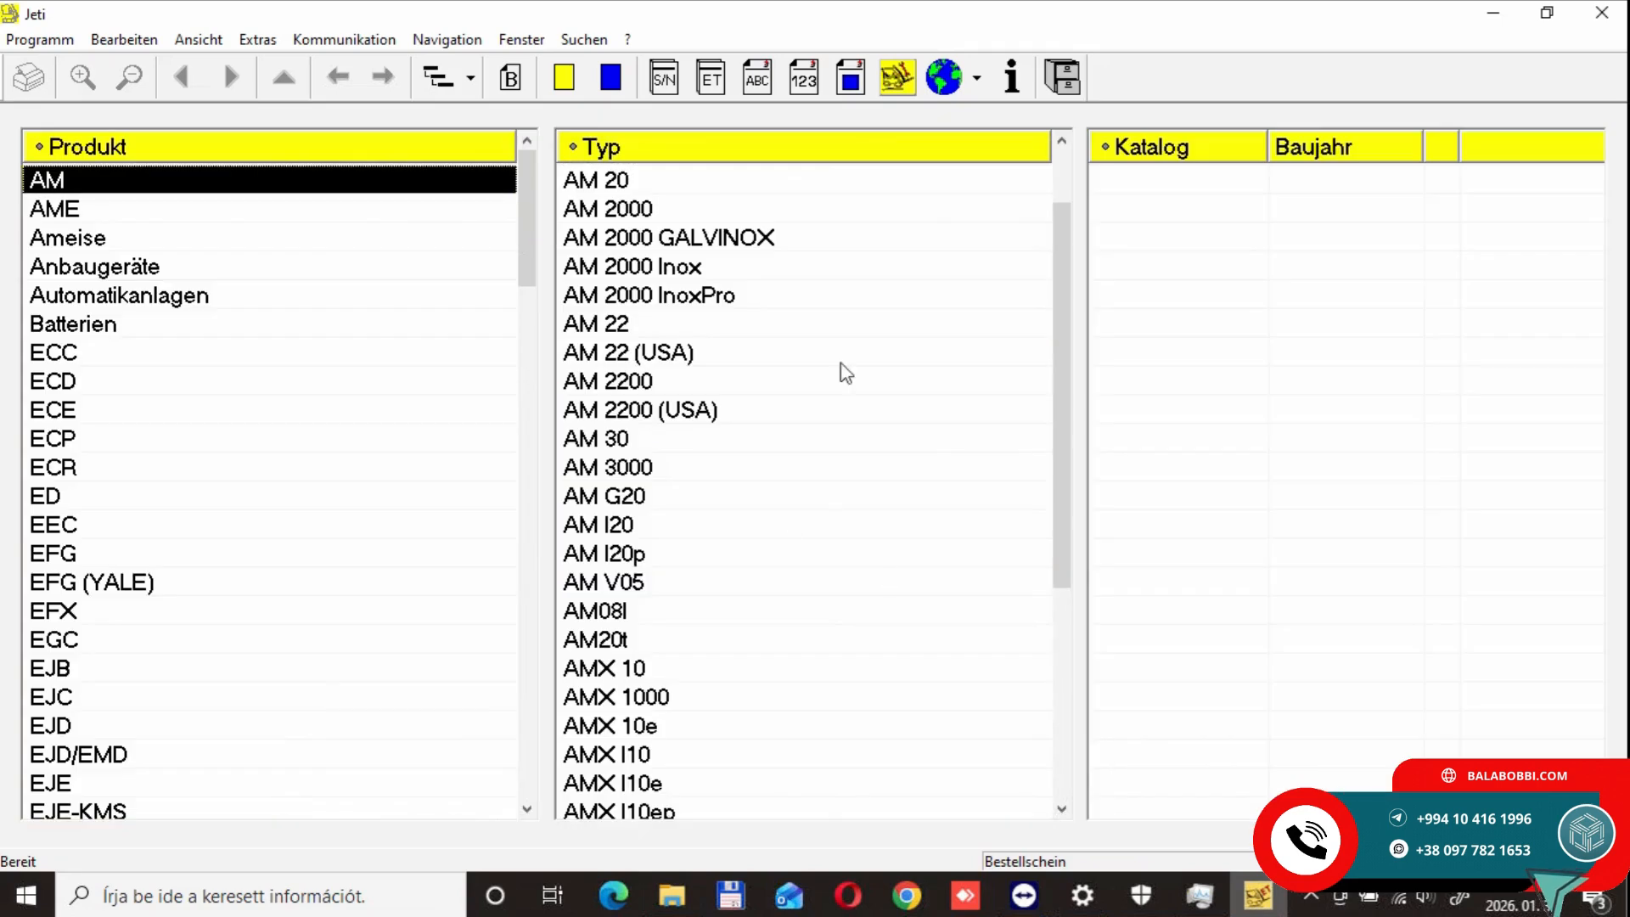
{"action": "left_click", "coordinate": [978, 78]}
{"action": "mouse_move", "coordinate": [1101, 141]}
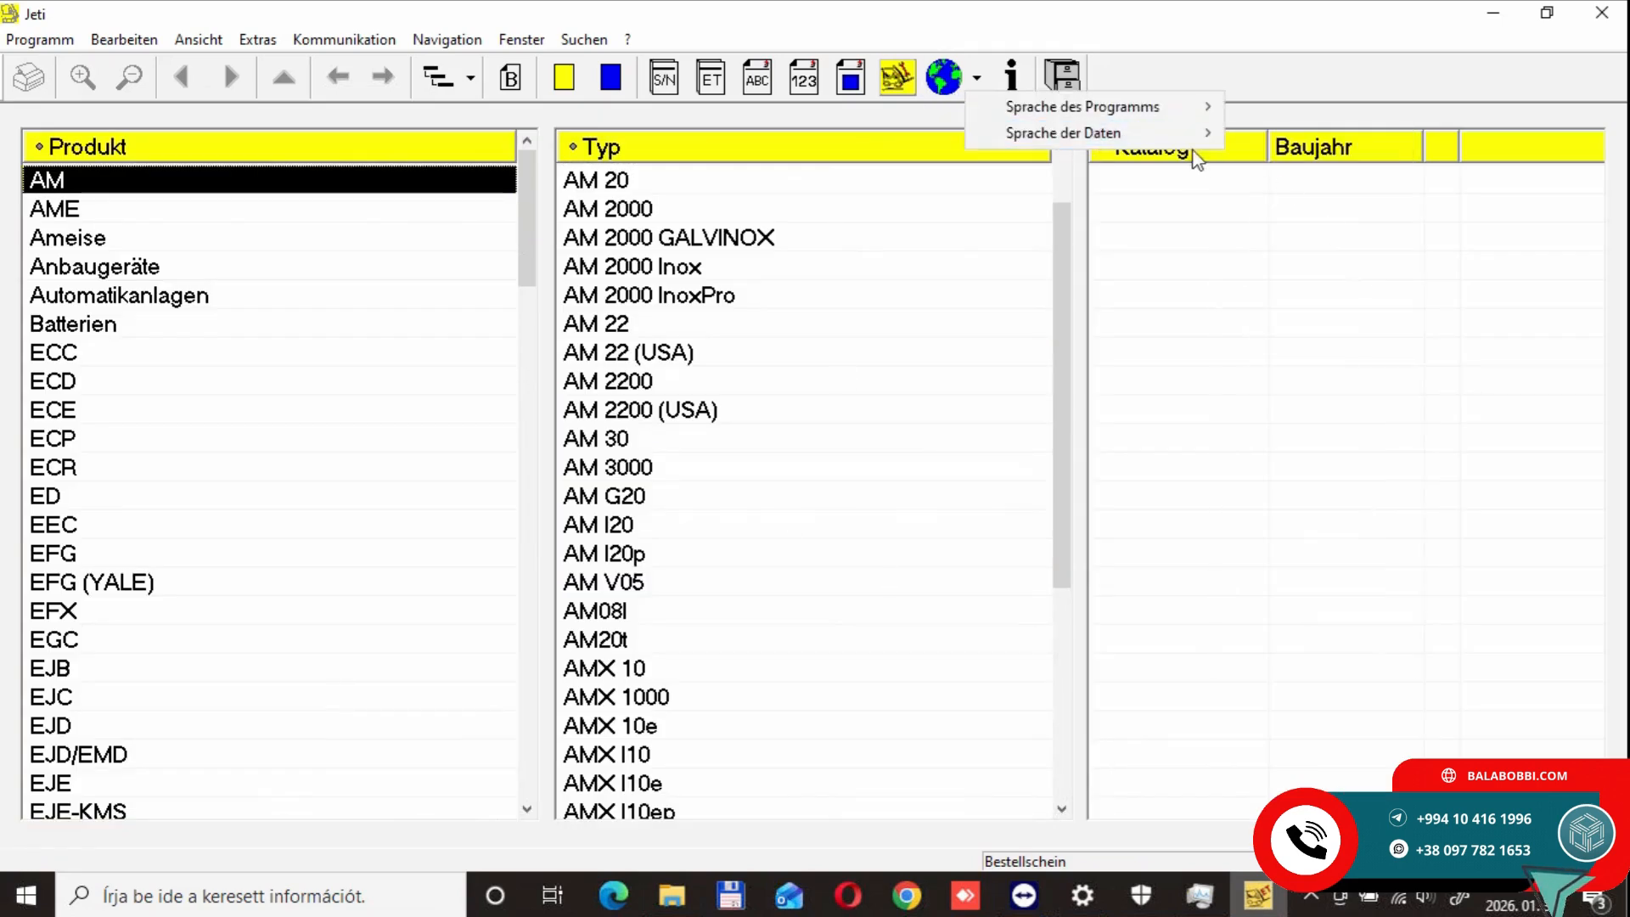
{"action": "left_click", "coordinate": [1325, 238]}
Set the program language to English, (USA).
{"action": "left_click", "coordinate": [978, 78]}
{"action": "mouse_move", "coordinate": [1034, 114]}
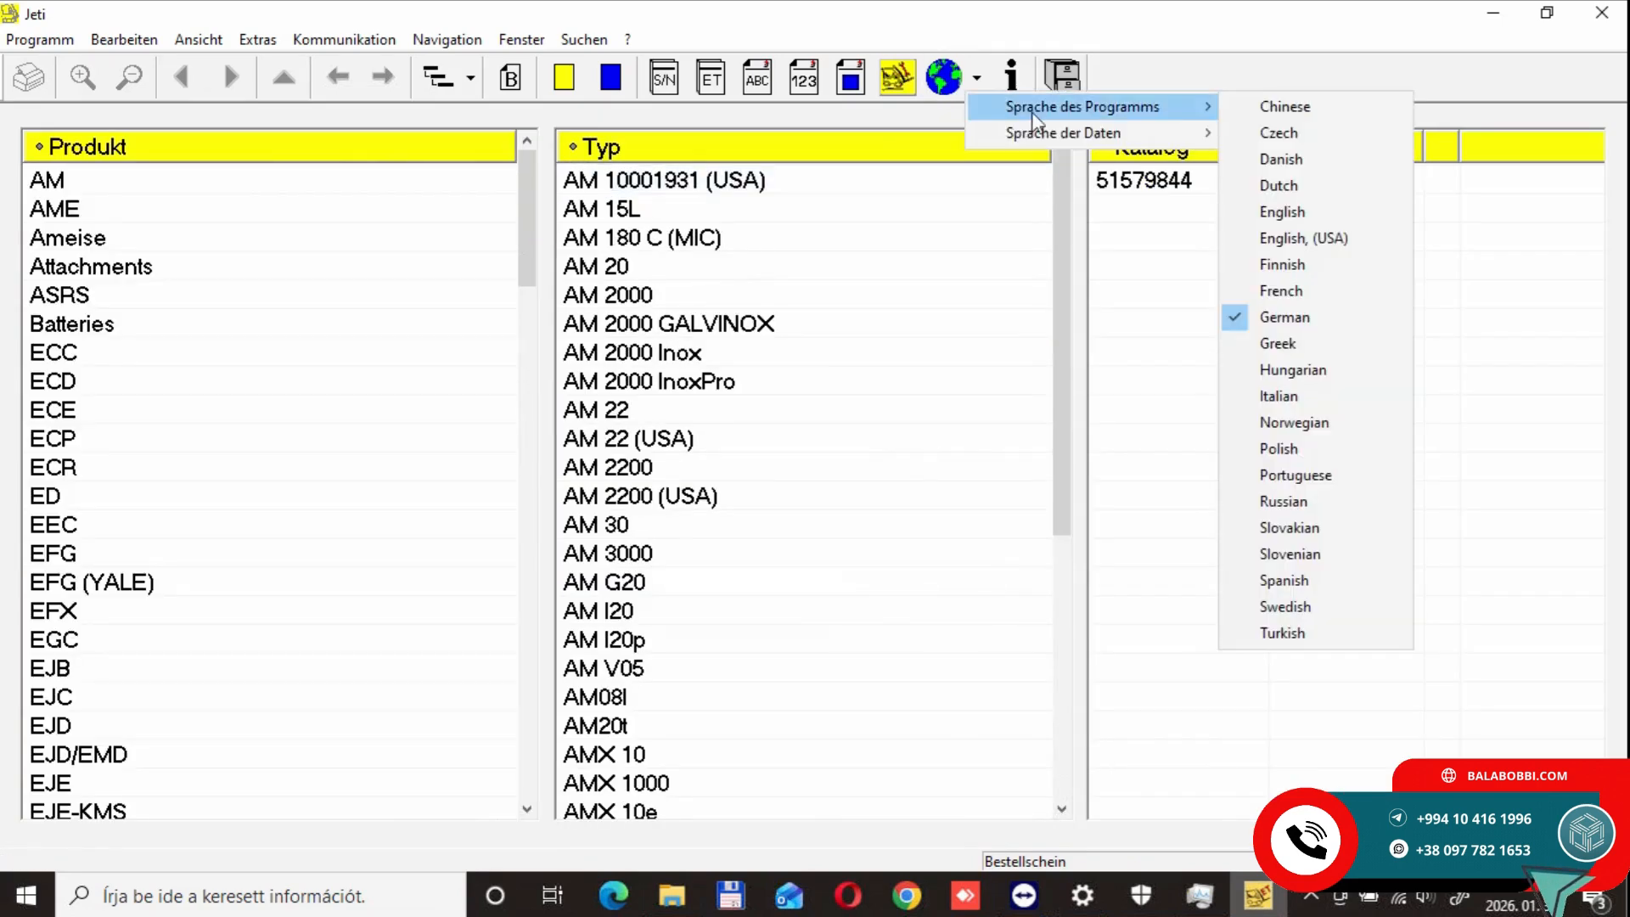
{"action": "left_click", "coordinate": [1303, 237]}
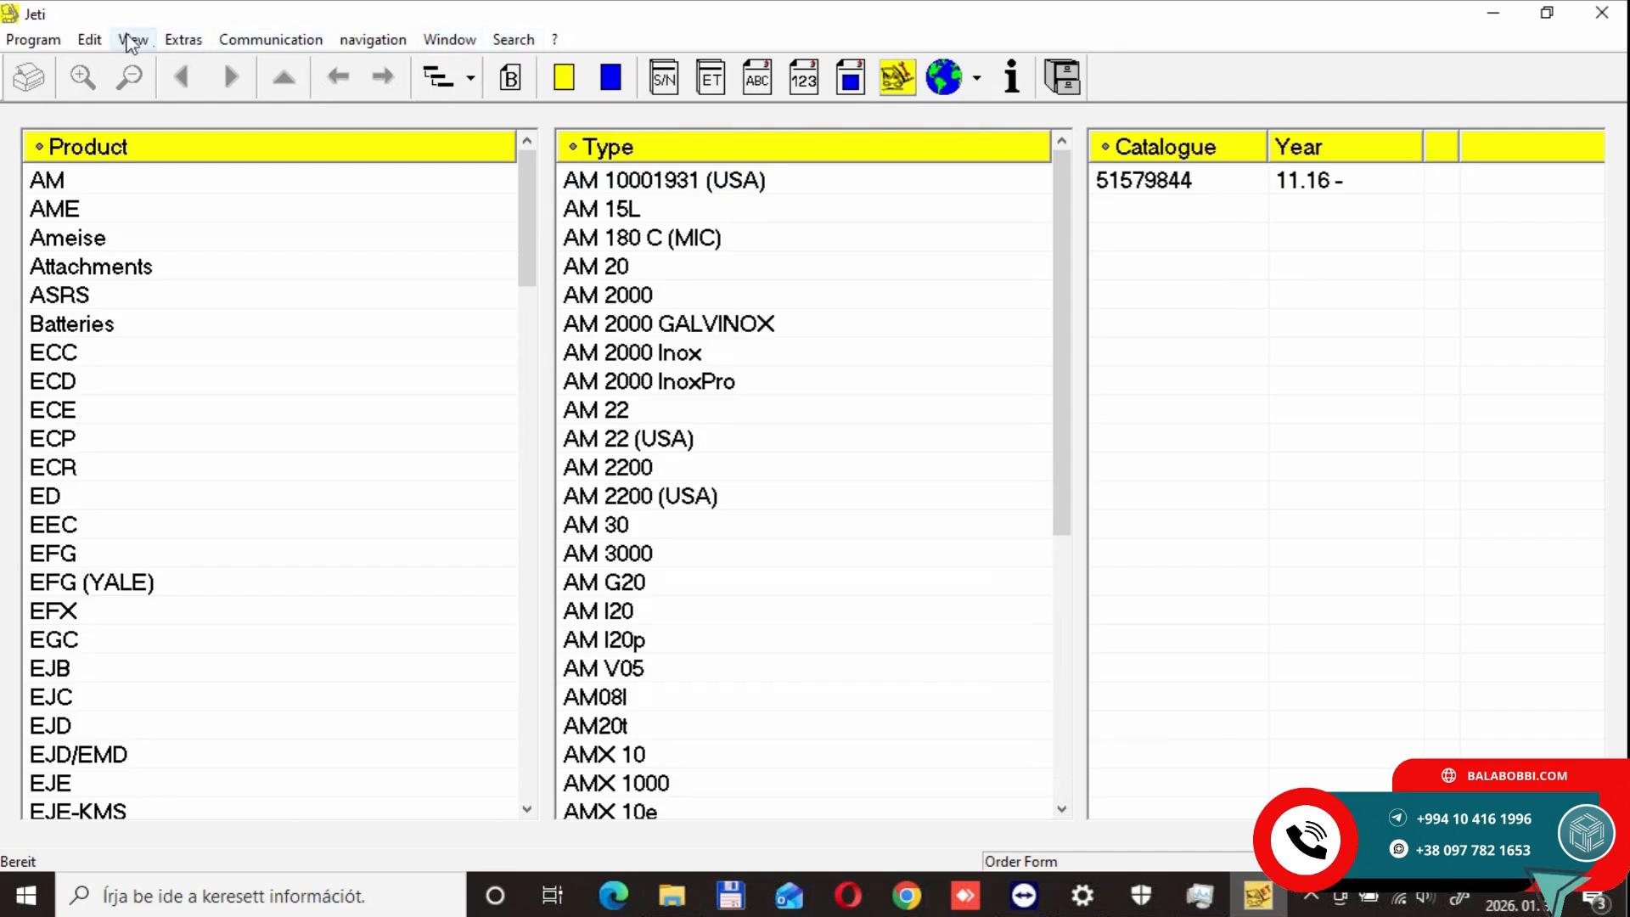
Set the LAN path in the update settings to the UPDATE JETI ET 481-538 folder inside 5. UPDATE of the JETI ET download.
{"action": "left_click", "coordinate": [183, 39]}
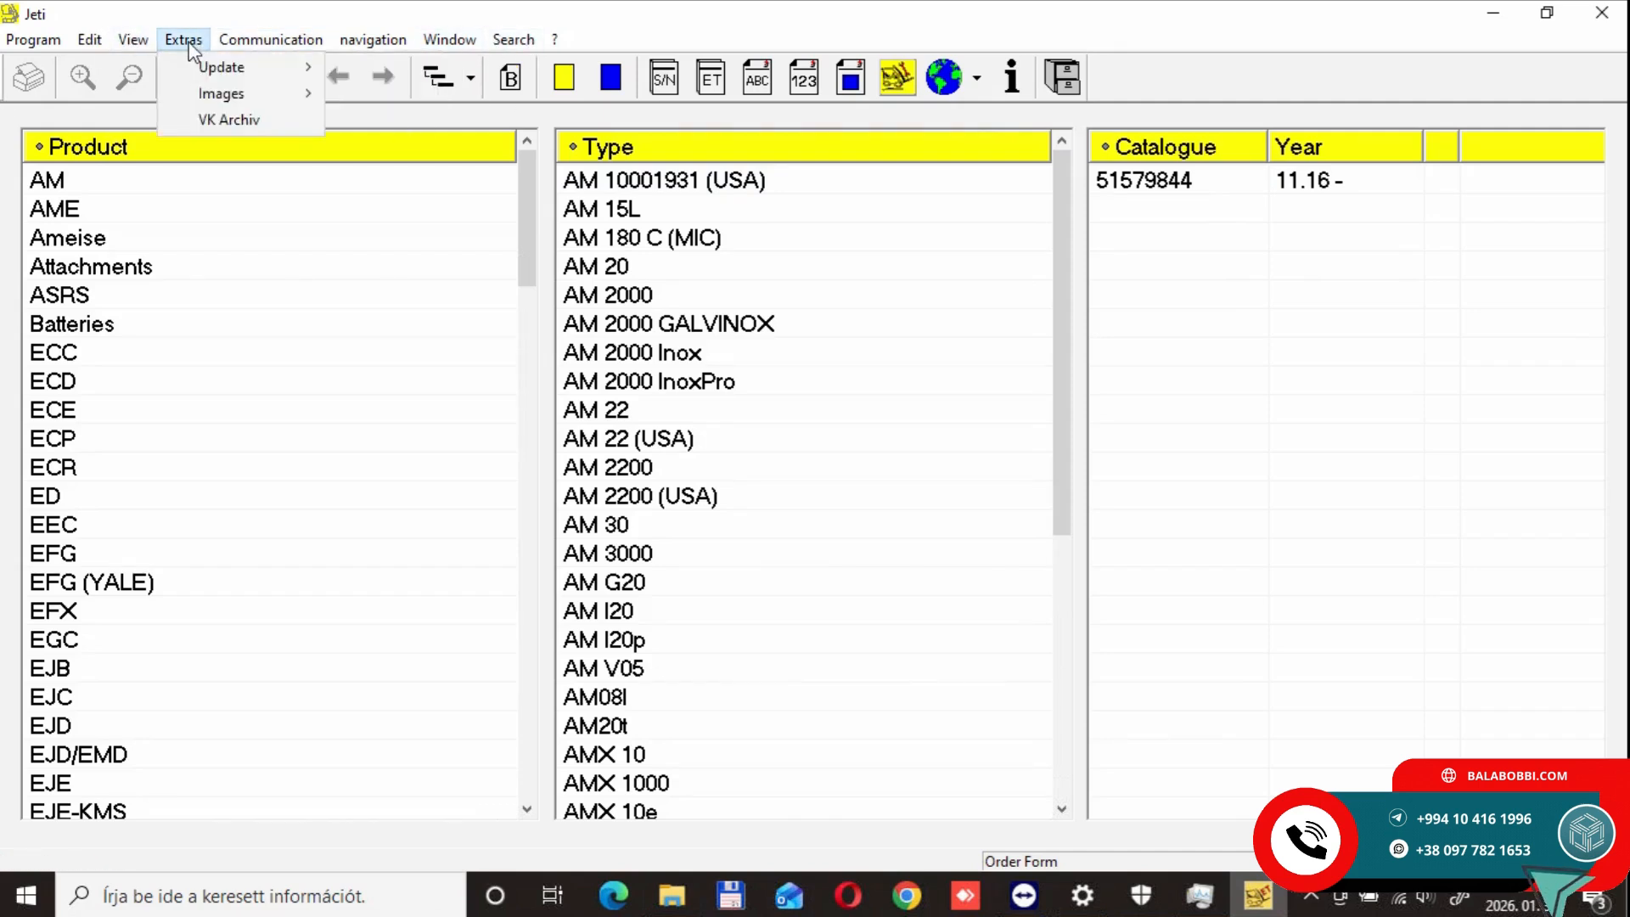
{"action": "mouse_move", "coordinate": [226, 63]}
{"action": "left_click", "coordinate": [387, 96]}
{"action": "left_click", "coordinate": [815, 353]}
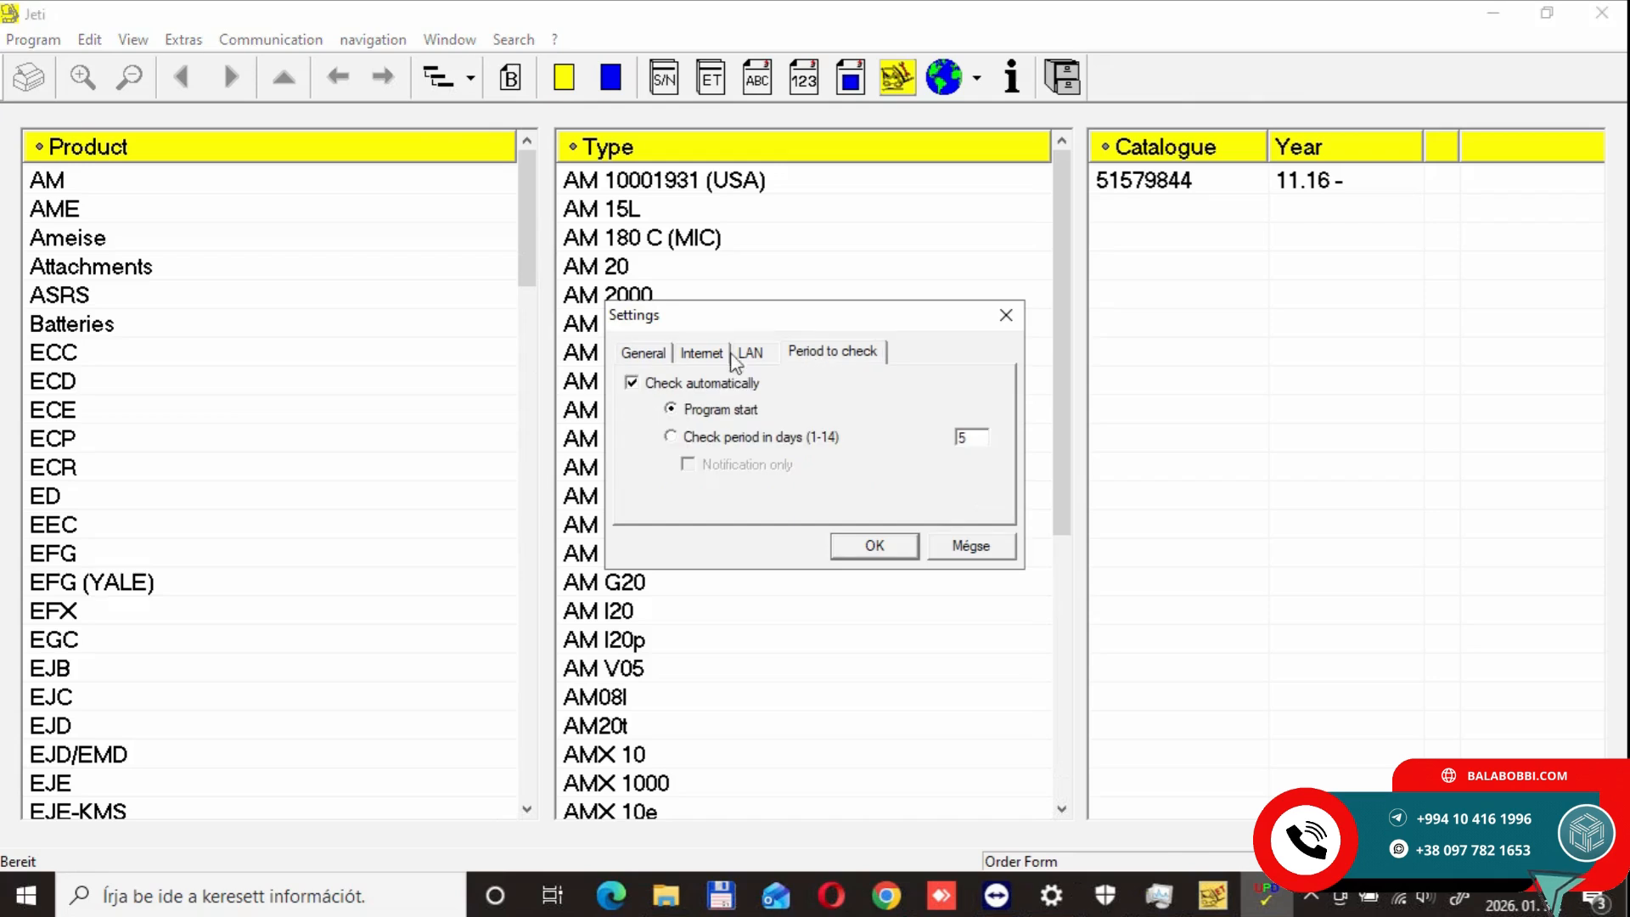
{"action": "left_click", "coordinate": [751, 353]}
{"action": "left_click", "coordinate": [998, 425]}
{"action": "left_click", "coordinate": [680, 419]}
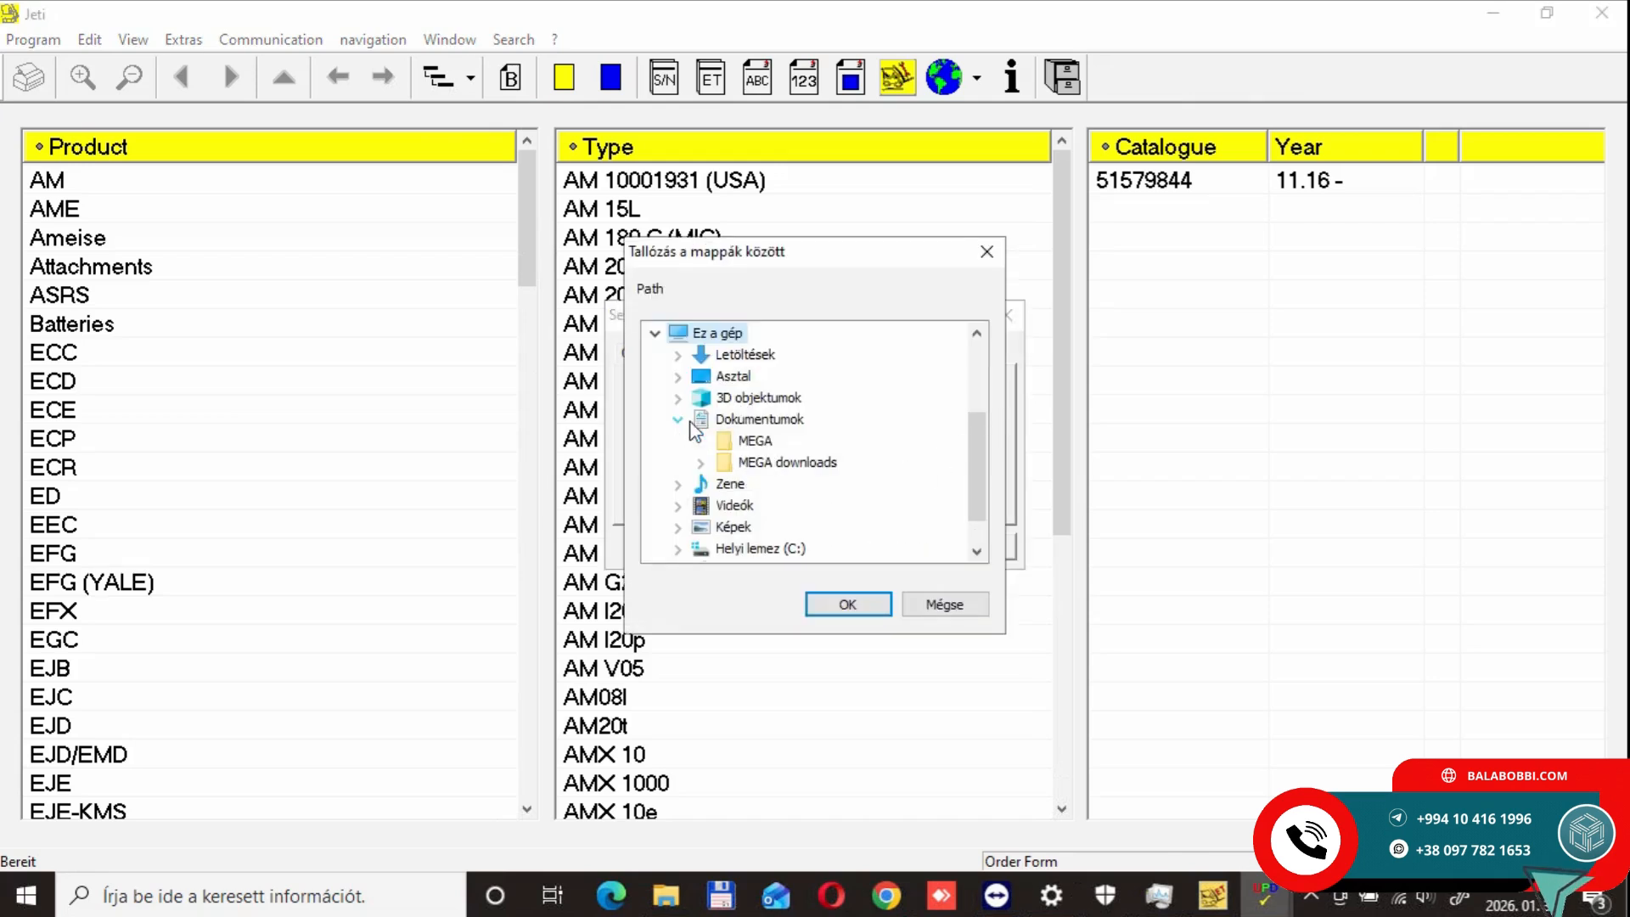
{"action": "left_click", "coordinate": [717, 462]}
{"action": "left_click", "coordinate": [703, 463]}
{"action": "double_click", "coordinate": [747, 490]}
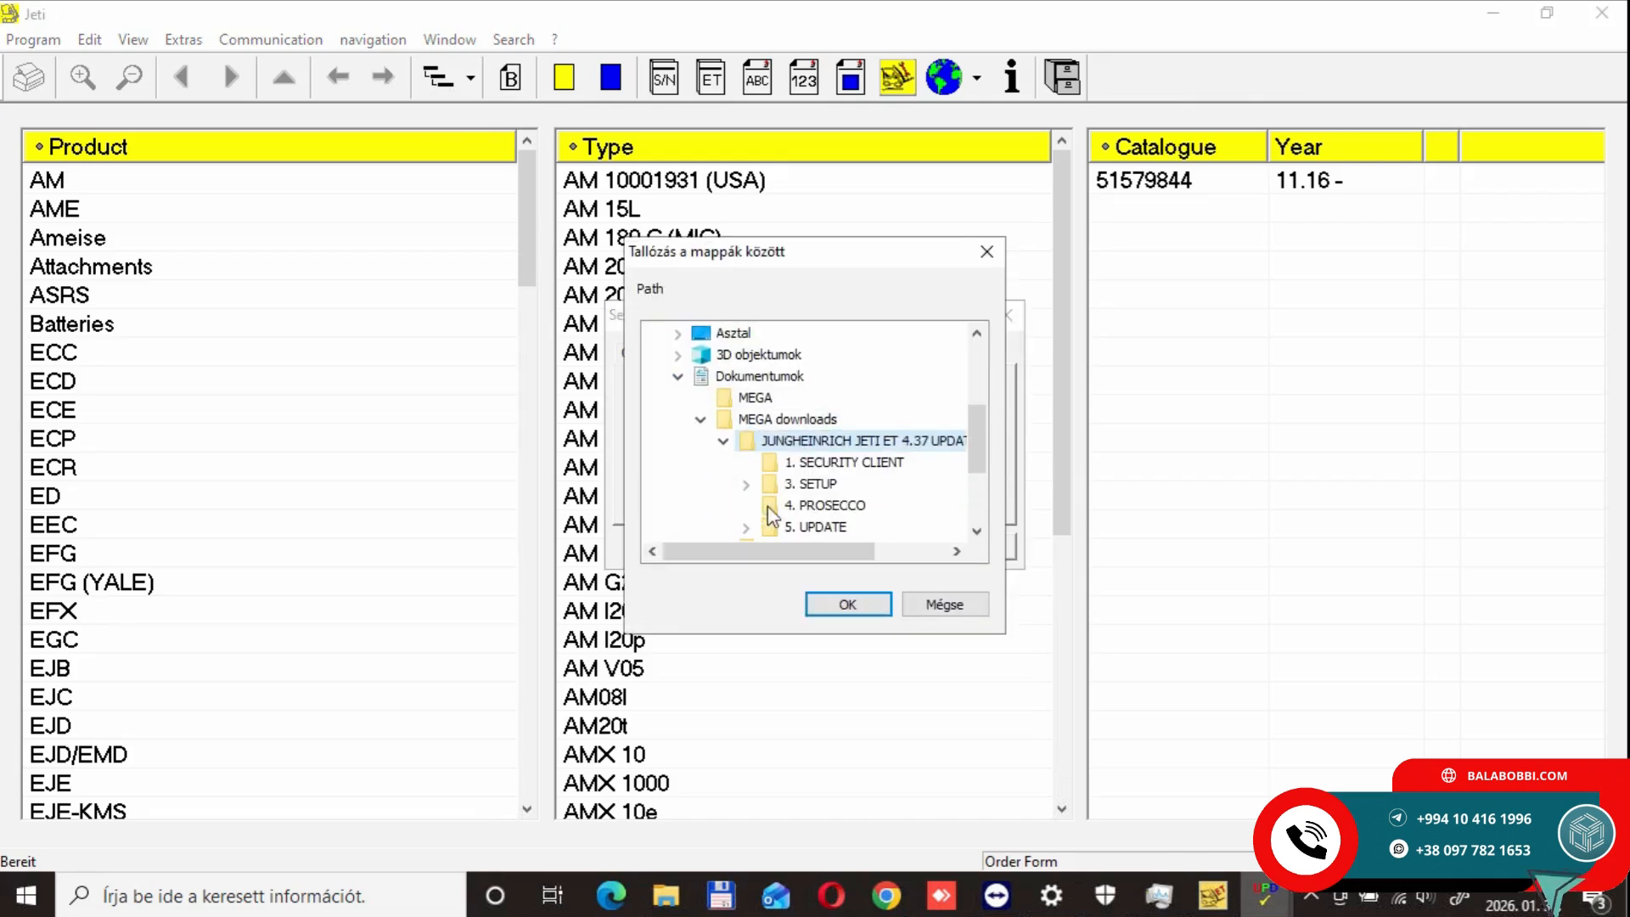
{"action": "left_click", "coordinate": [747, 526]}
{"action": "left_click", "coordinate": [856, 526]}
{"action": "scroll", "coordinate": [857, 505], "scroll_direction": "down", "scroll_amount": 1}
{"action": "left_click", "coordinate": [848, 604]}
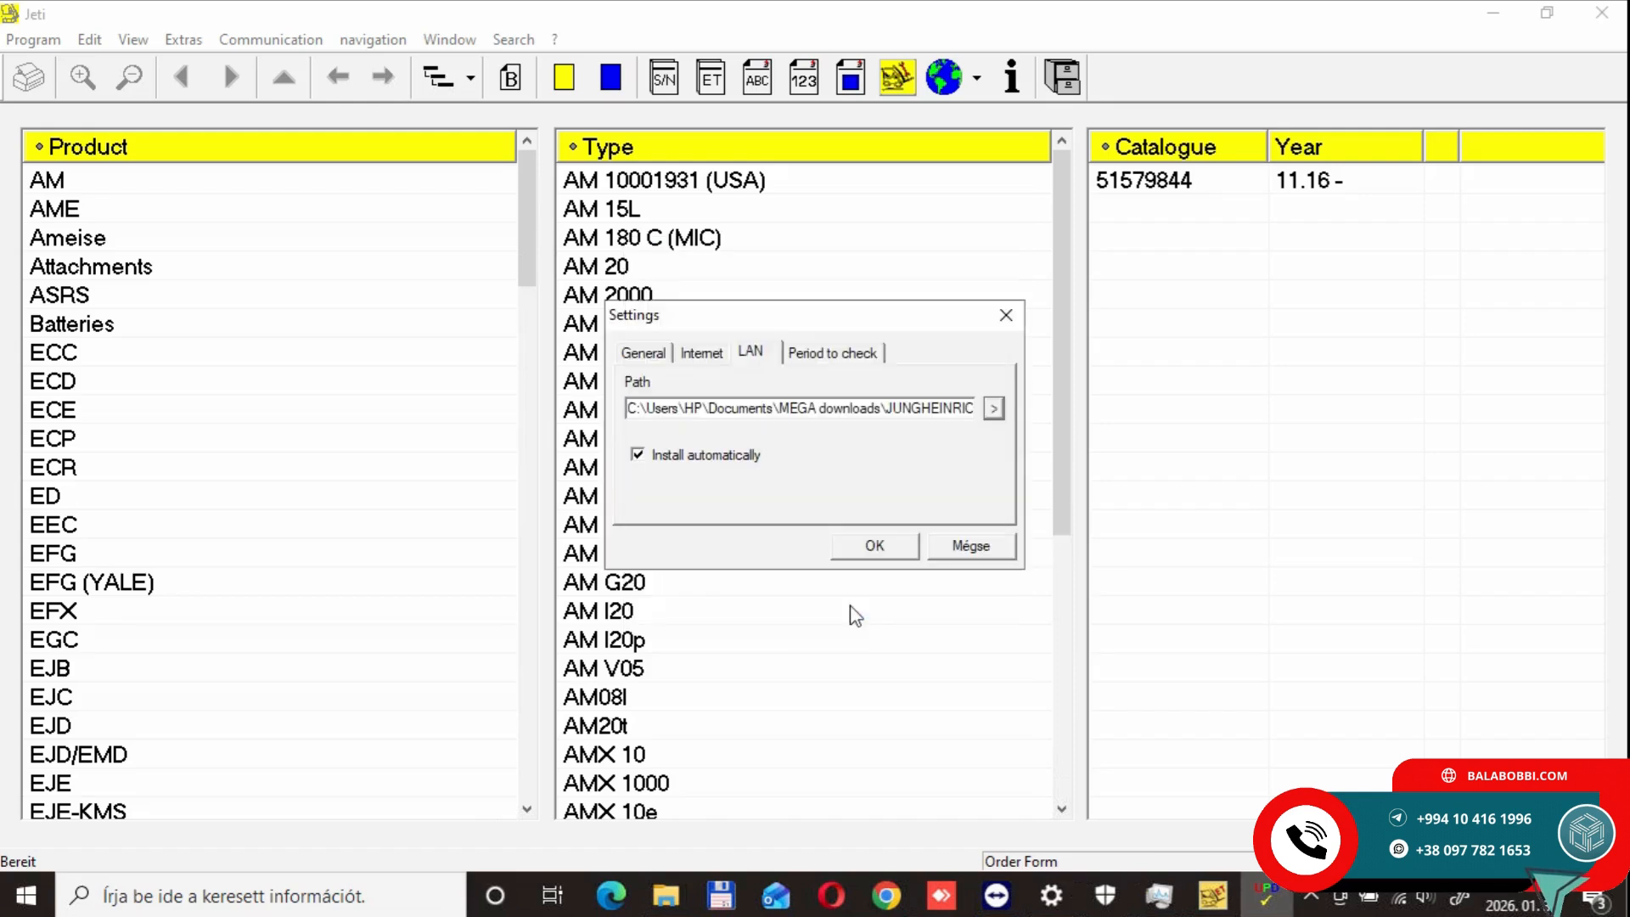
{"action": "left_click", "coordinate": [858, 547]}
Run the Jeti update check from the LAN path to load the available updates.
{"action": "left_click", "coordinate": [253, 40]}
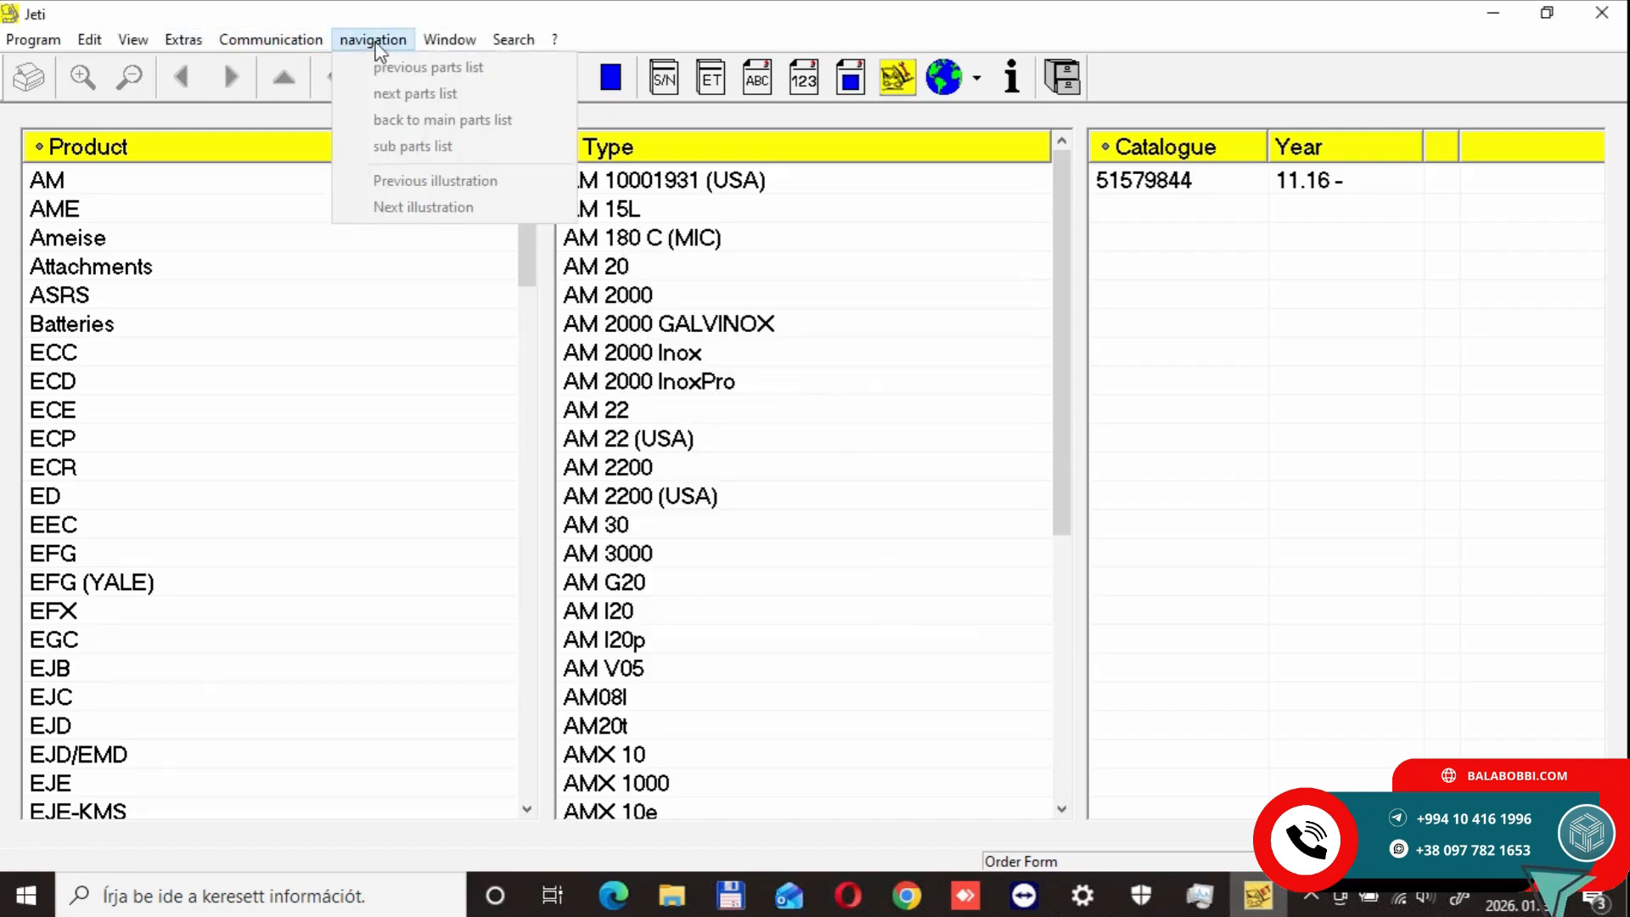
{"action": "mouse_move", "coordinate": [219, 62]}
{"action": "left_click", "coordinate": [408, 64]}
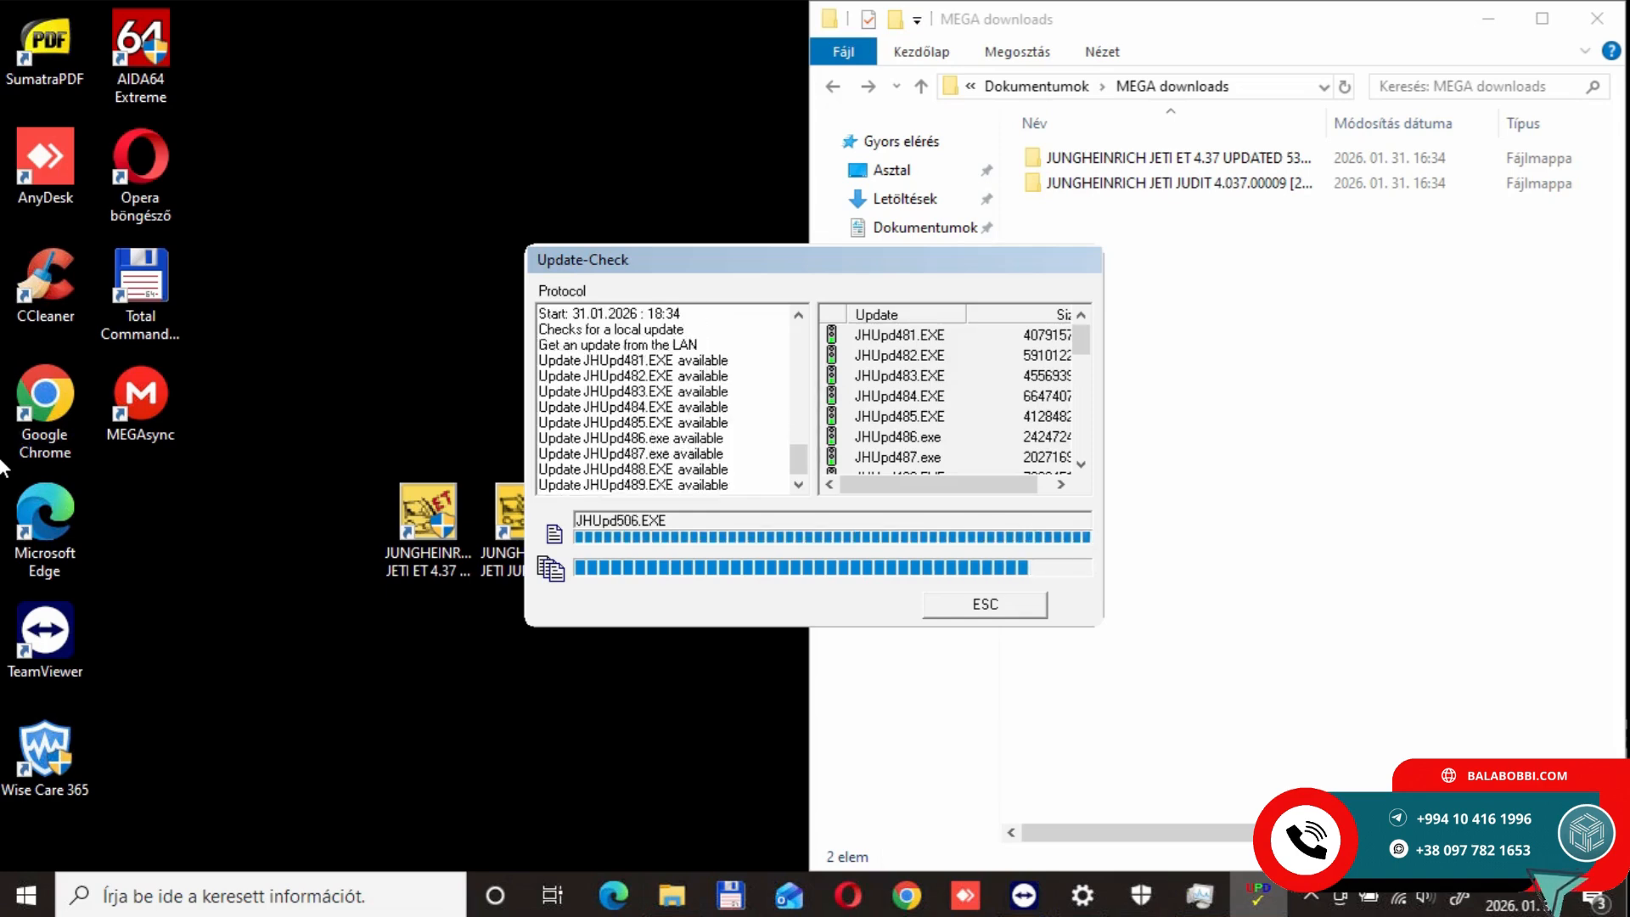
{"action": "left_click", "coordinate": [815, 518]}
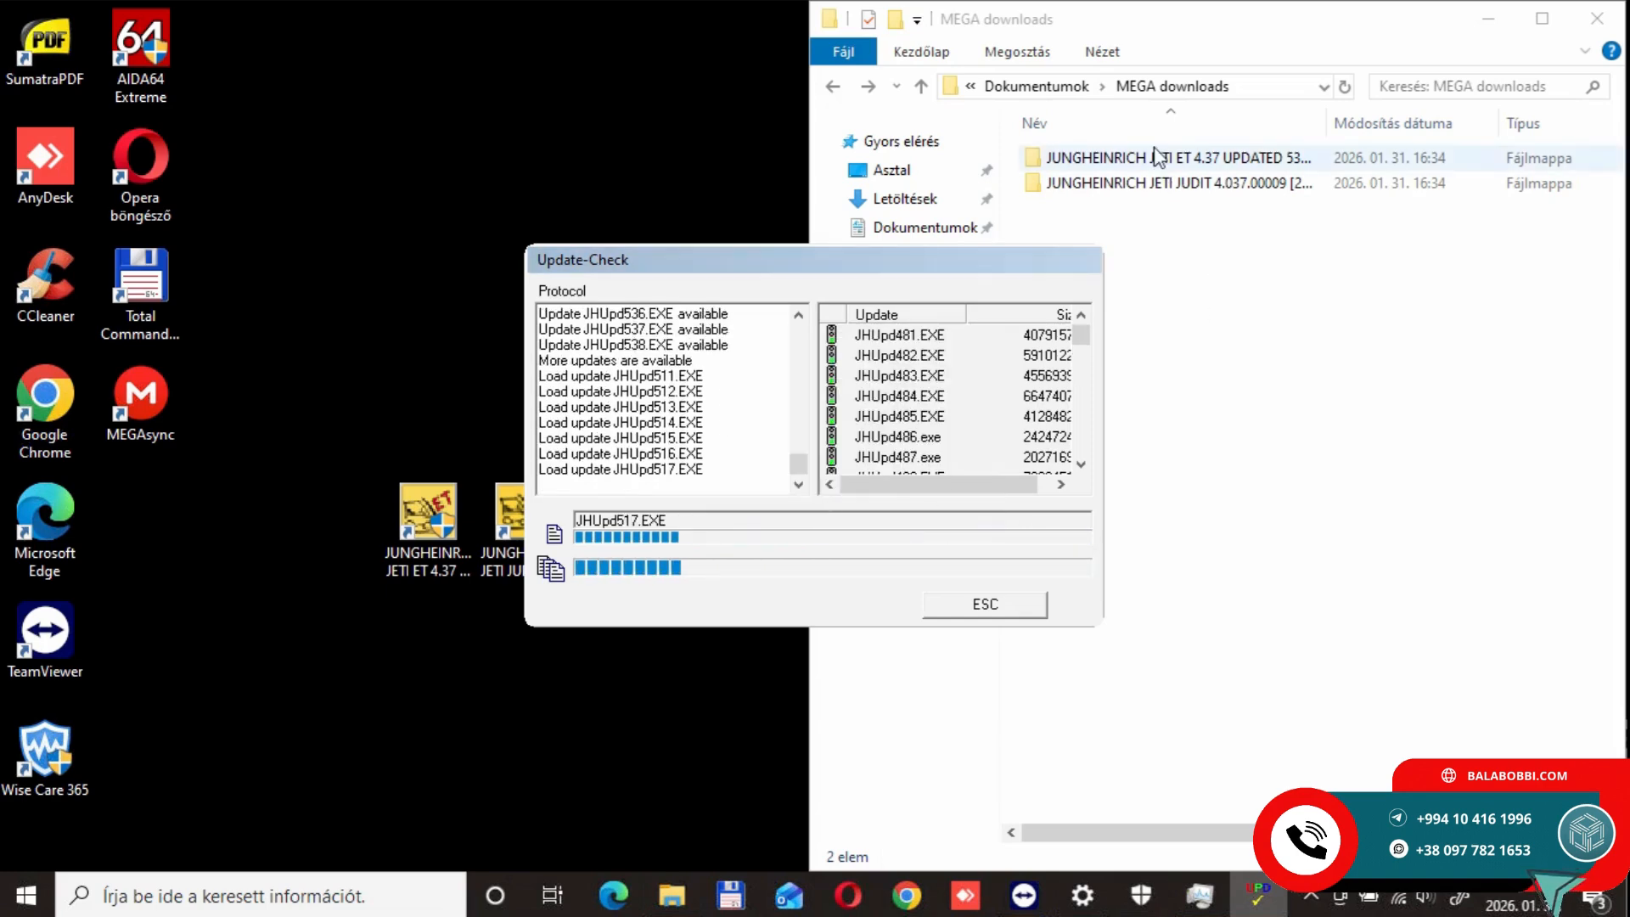
Permanently delete the UPDATE JETI ET 481-538 archive from the 5. UPDATE folder and check the free space on drive C.
{"action": "double_click", "coordinate": [1172, 157]}
{"action": "double_click", "coordinate": [1104, 226]}
{"action": "left_click", "coordinate": [1102, 183]}
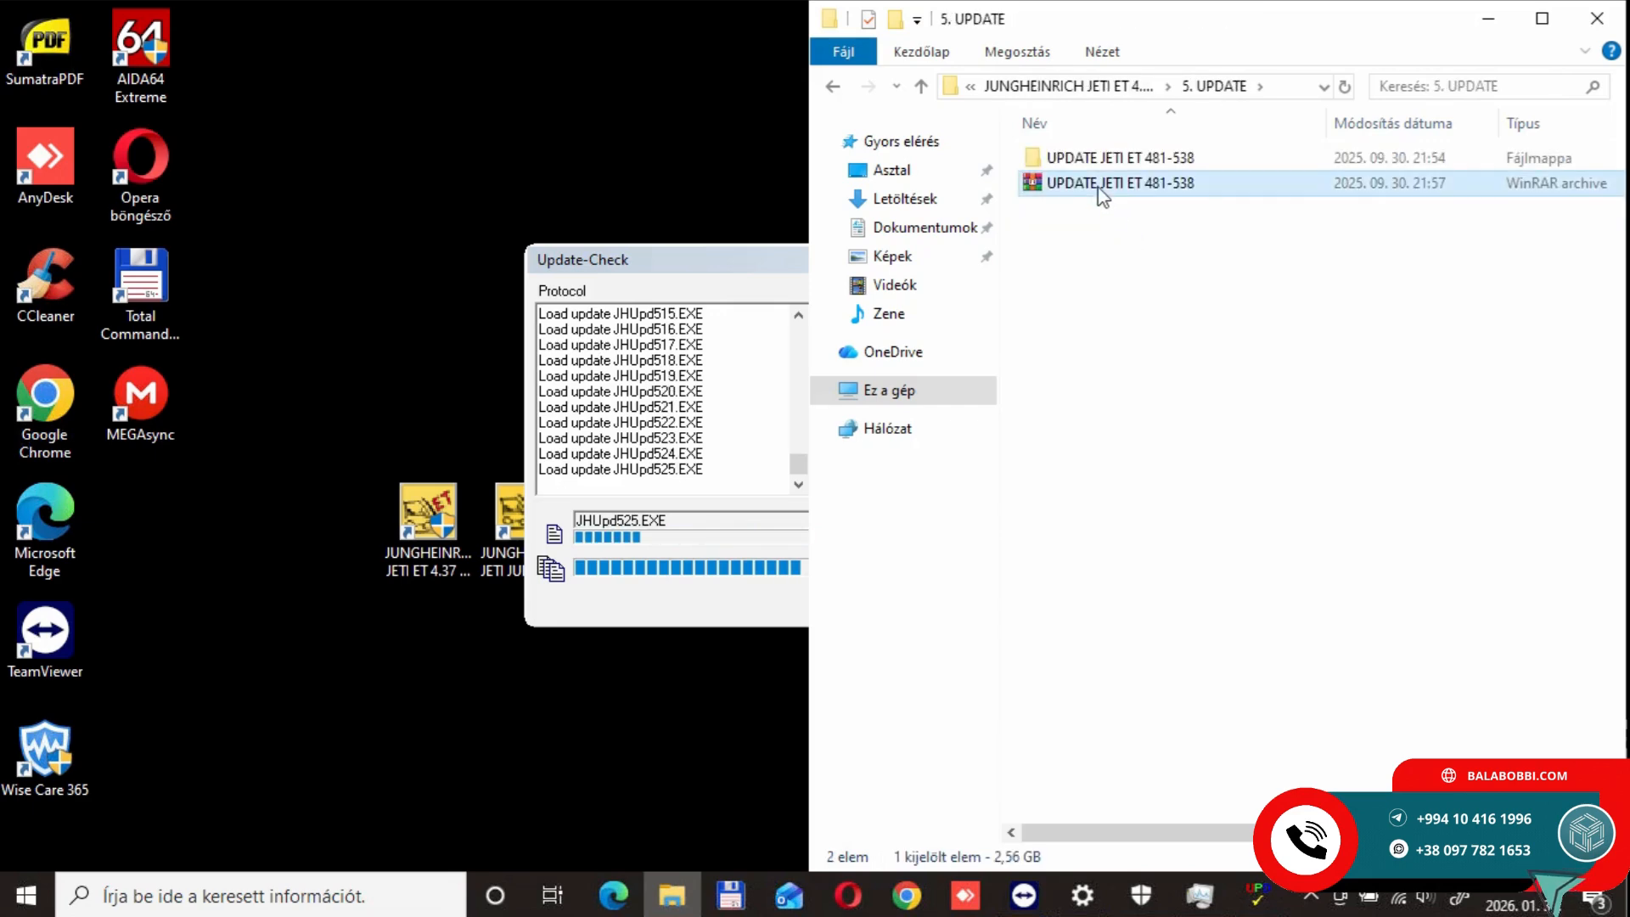
{"action": "key", "text": "shift+Delete"}
{"action": "key", "text": "Return"}
{"action": "left_click", "coordinate": [920, 397]}
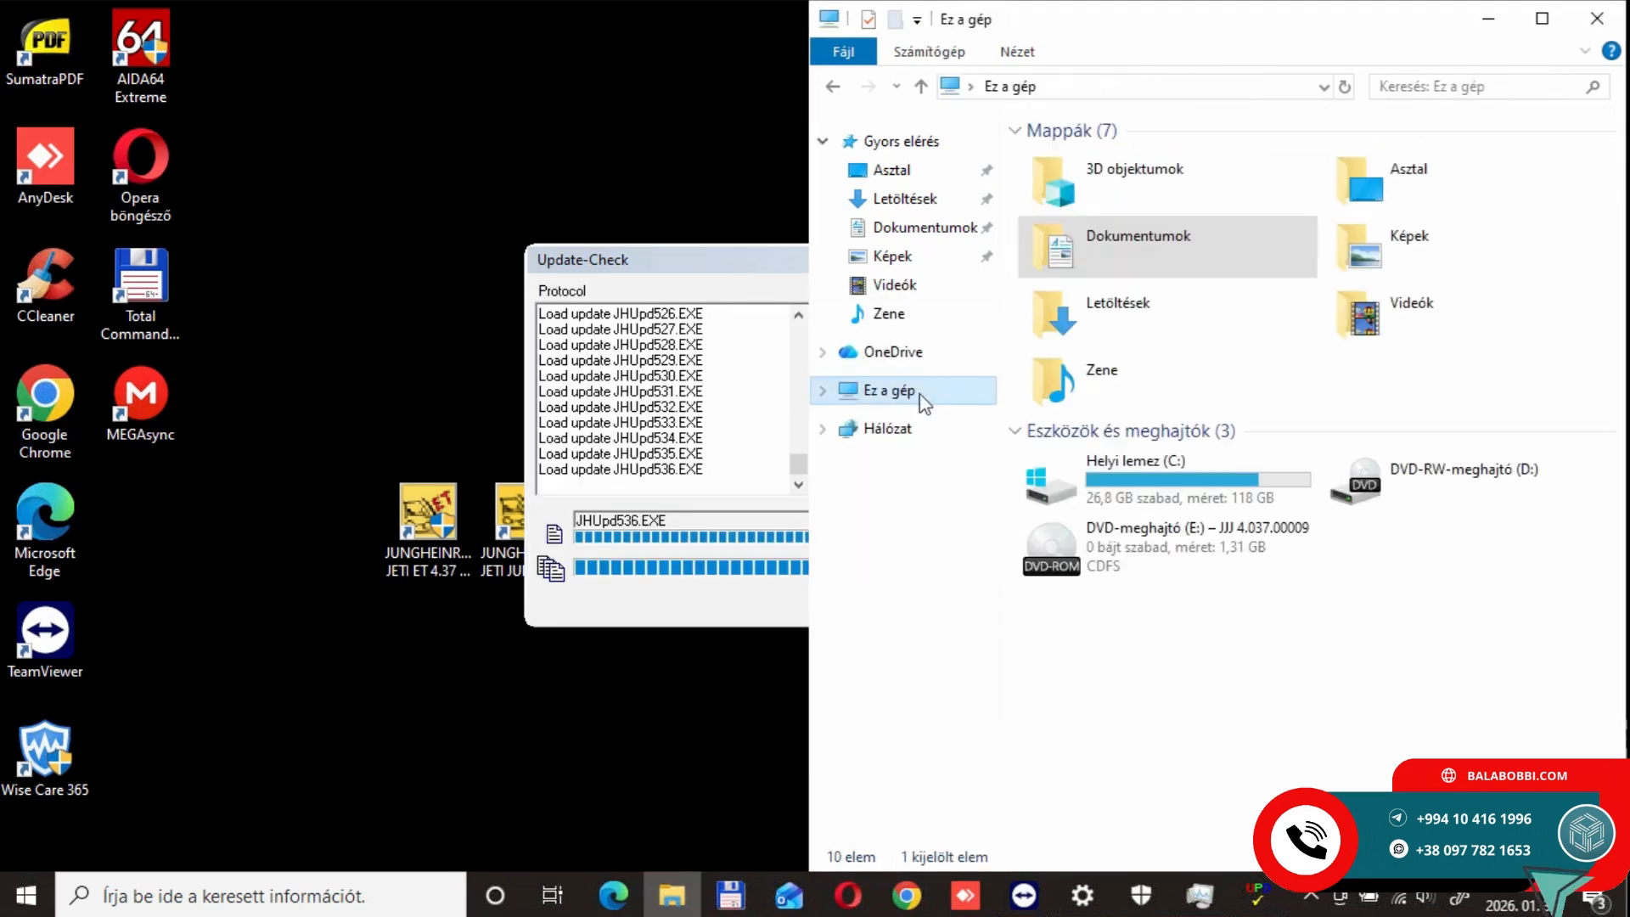
{"action": "key", "text": "alt+Left"}
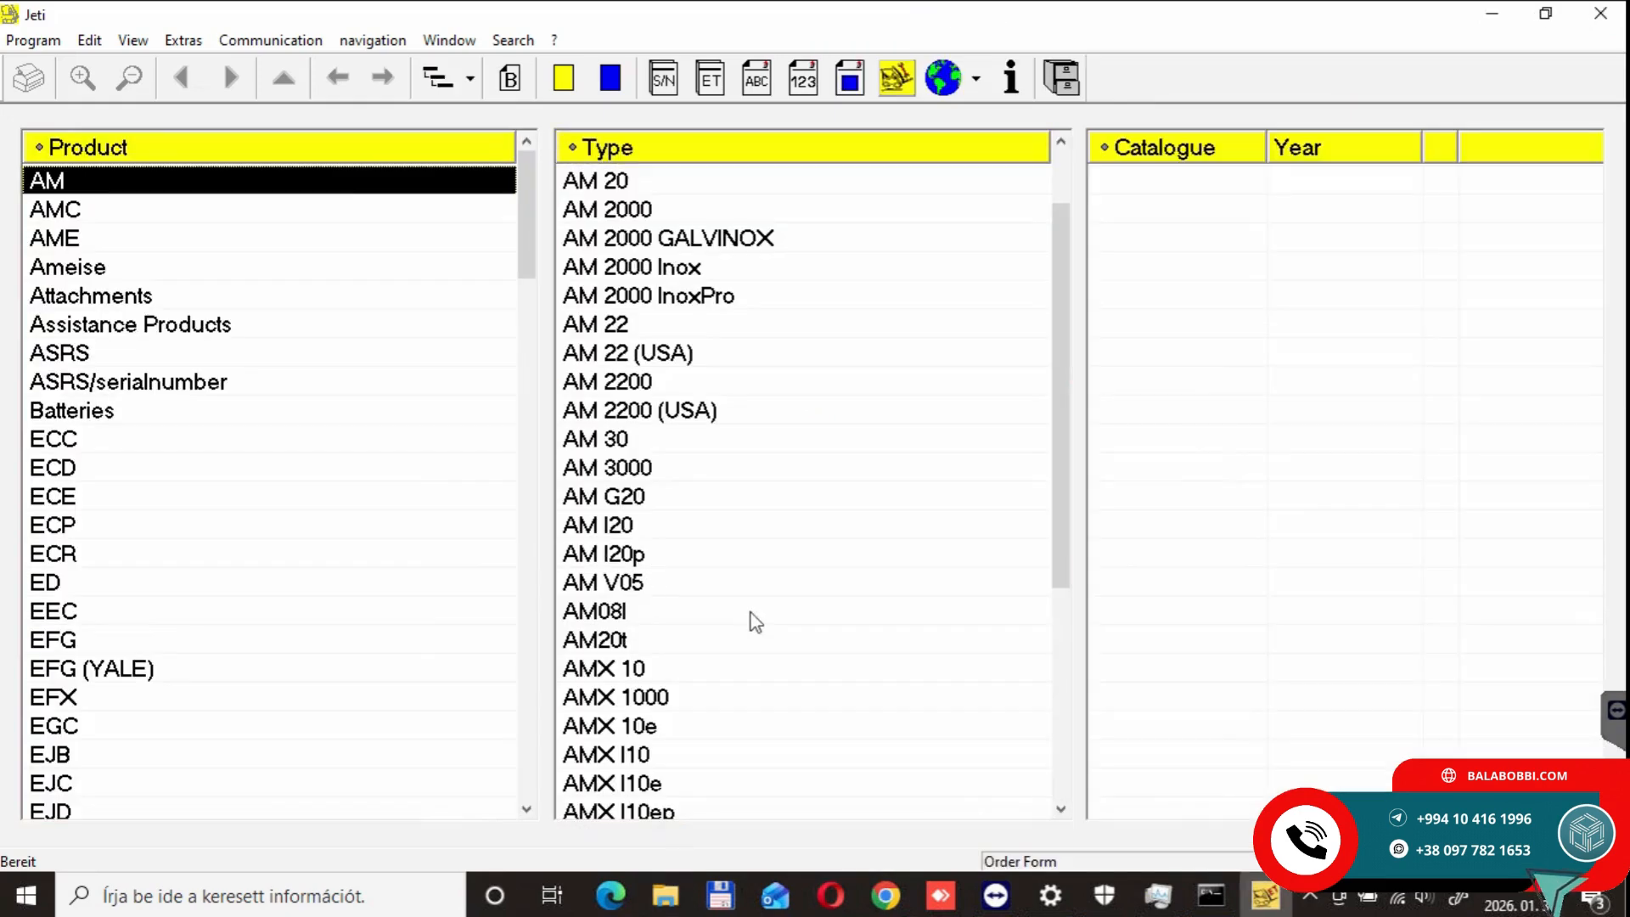
Widen the name column in the MEGA downloads folder and open the JUNGHEINRICH JETI JUDIT 4.037.00009 [2024.09] folder.
{"action": "left_click", "coordinate": [1269, 902]}
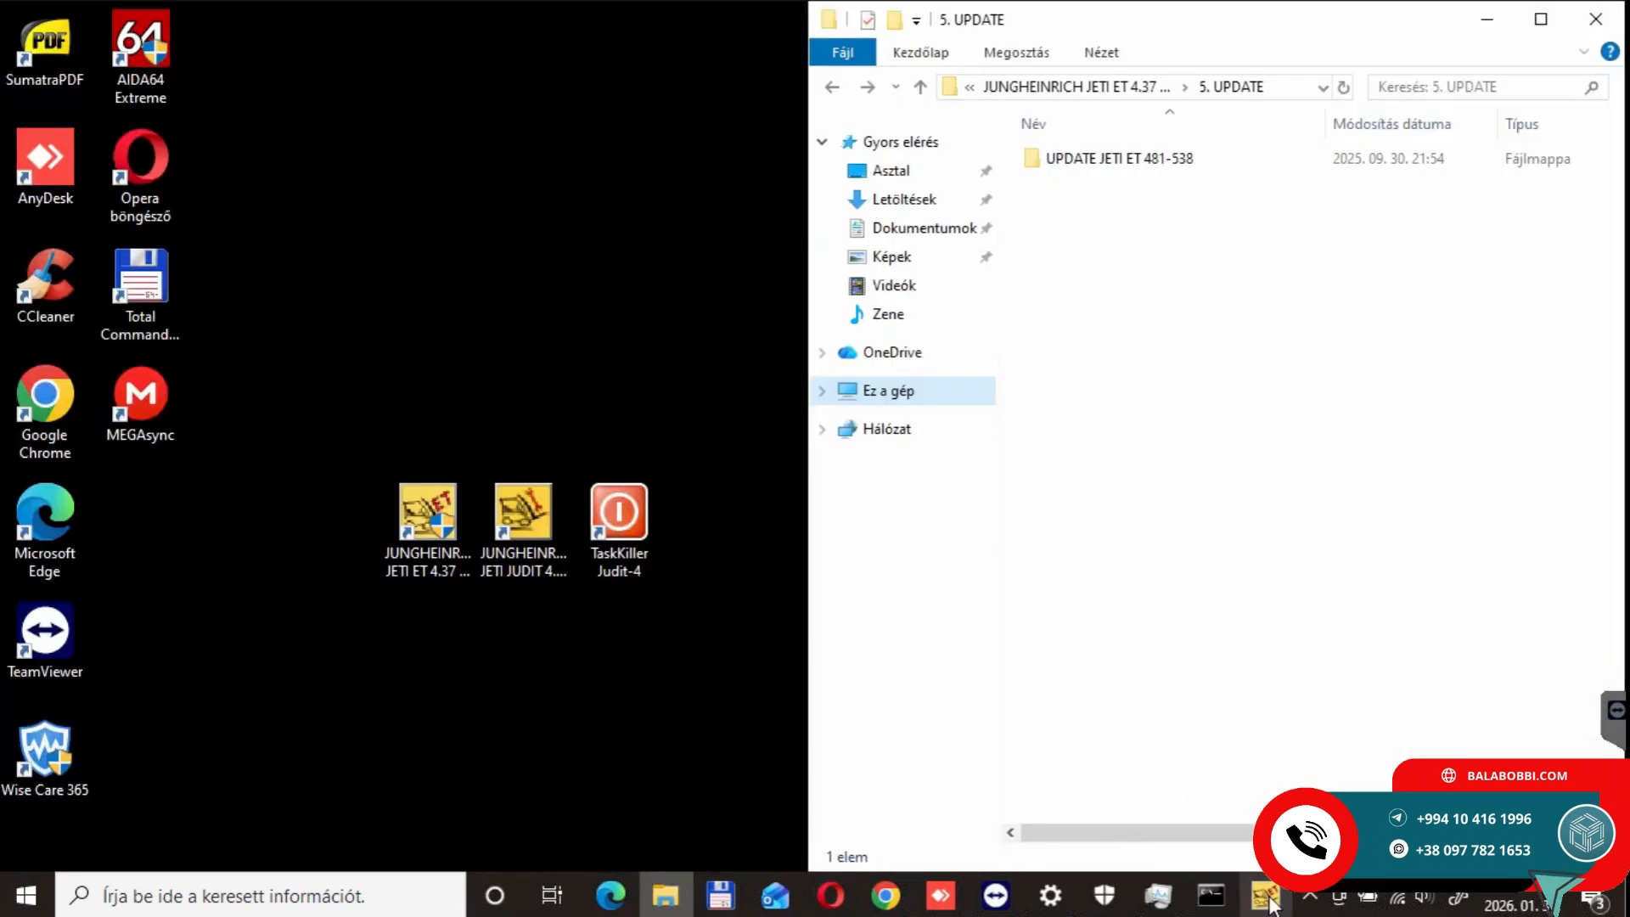
{"action": "key", "text": "alt+Left"}
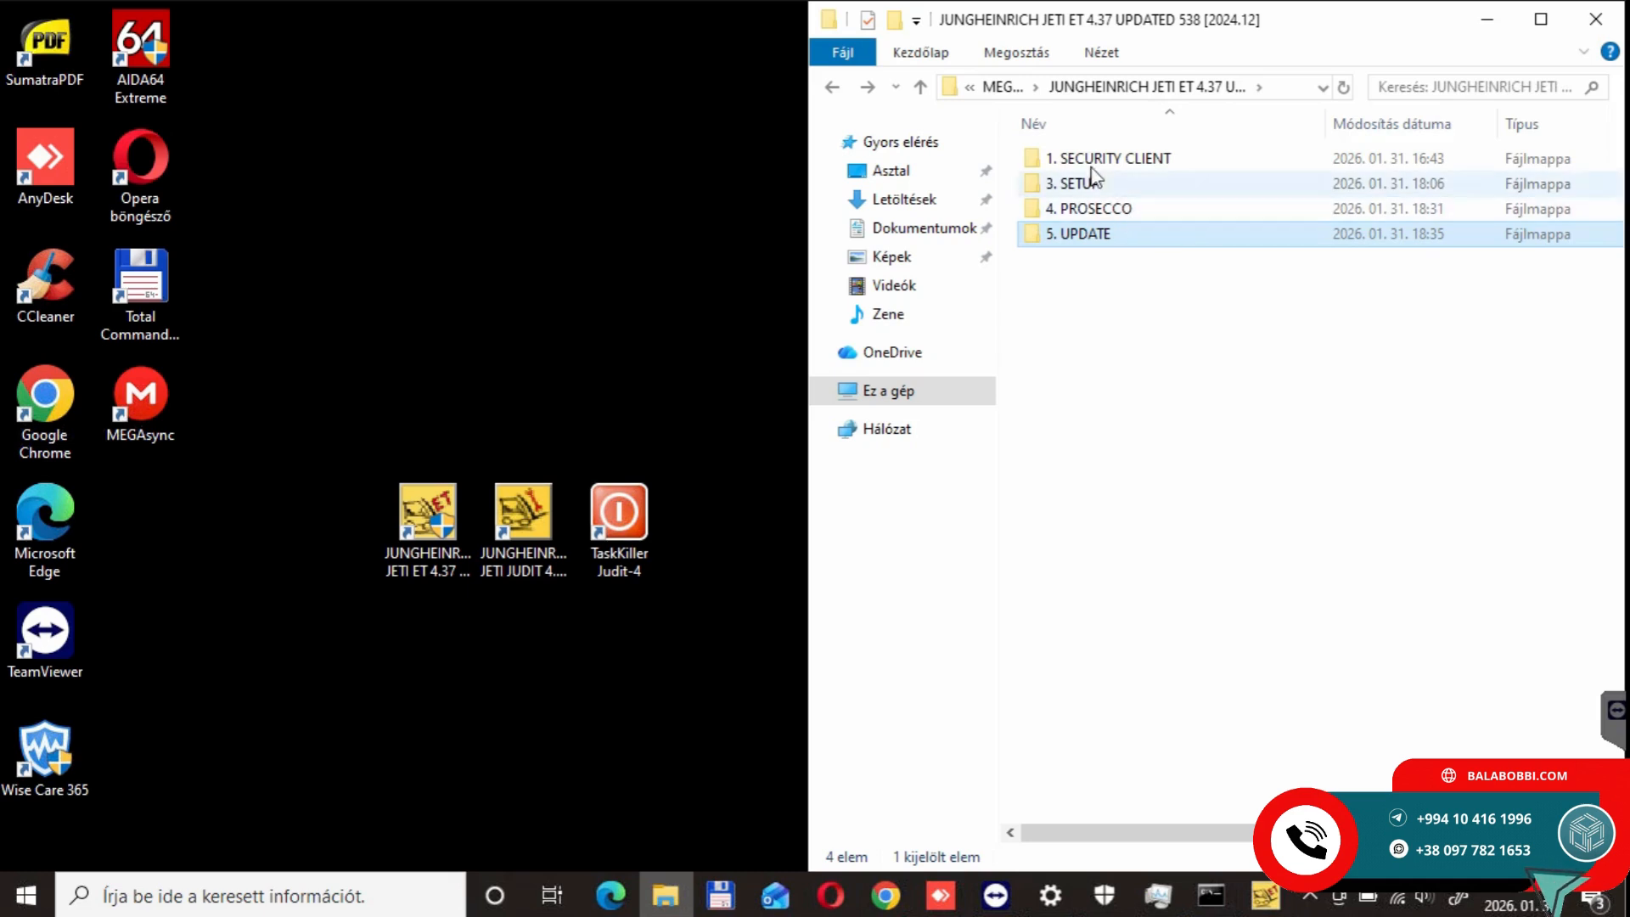
{"action": "left_click", "coordinate": [922, 87]}
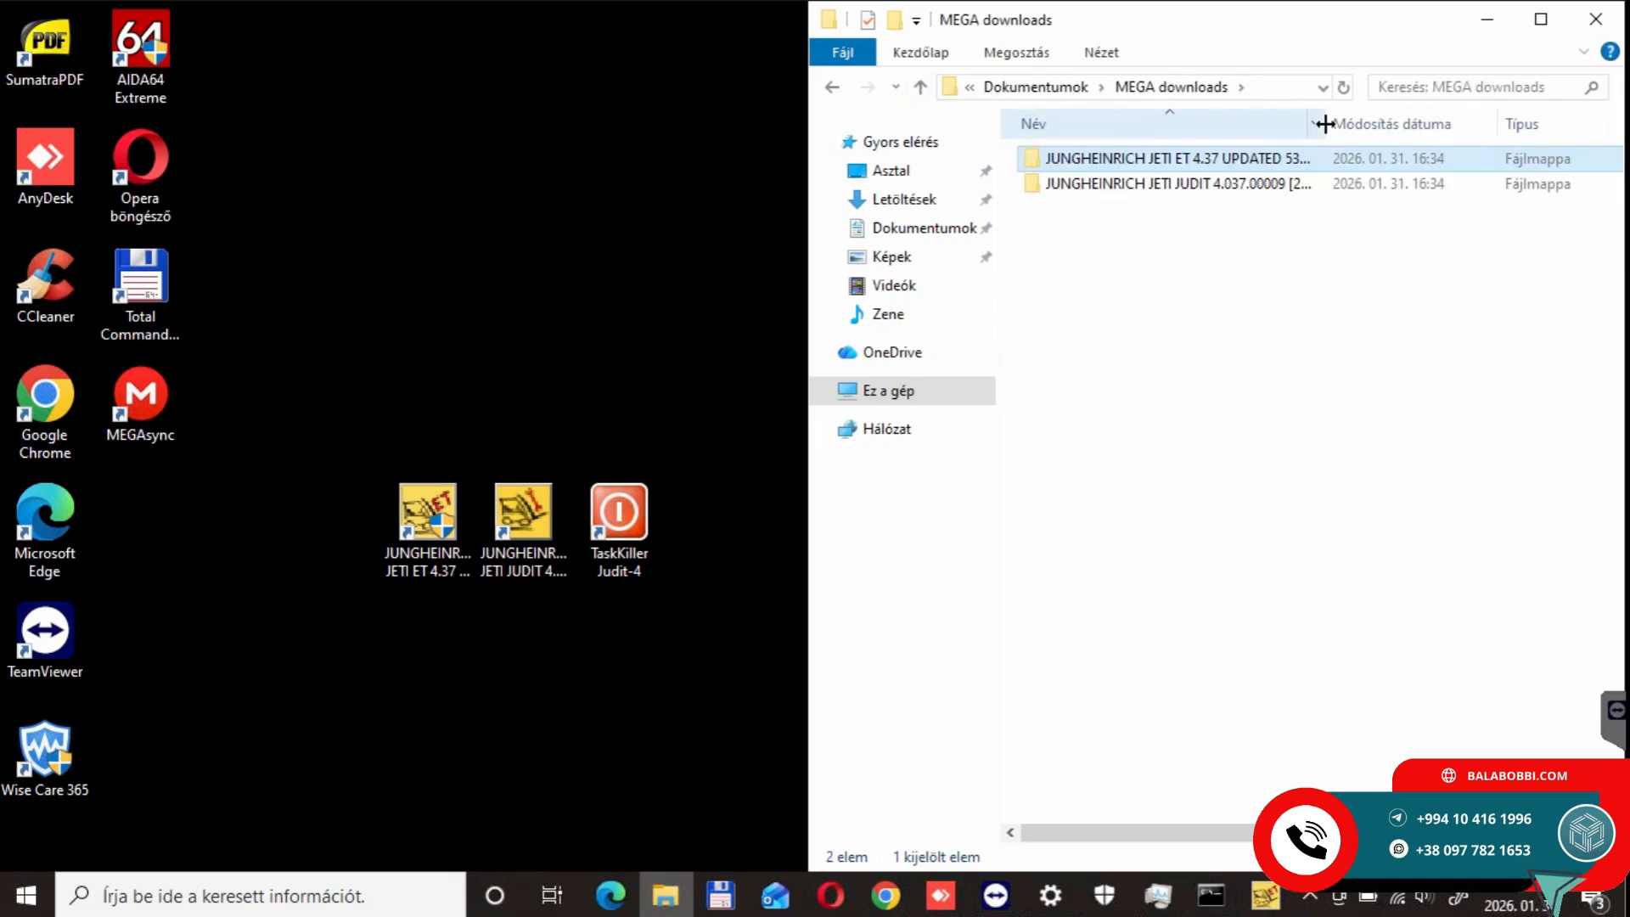
{"action": "left_click_drag", "start_coordinate": [1325, 124], "coordinate": [1385, 131]}
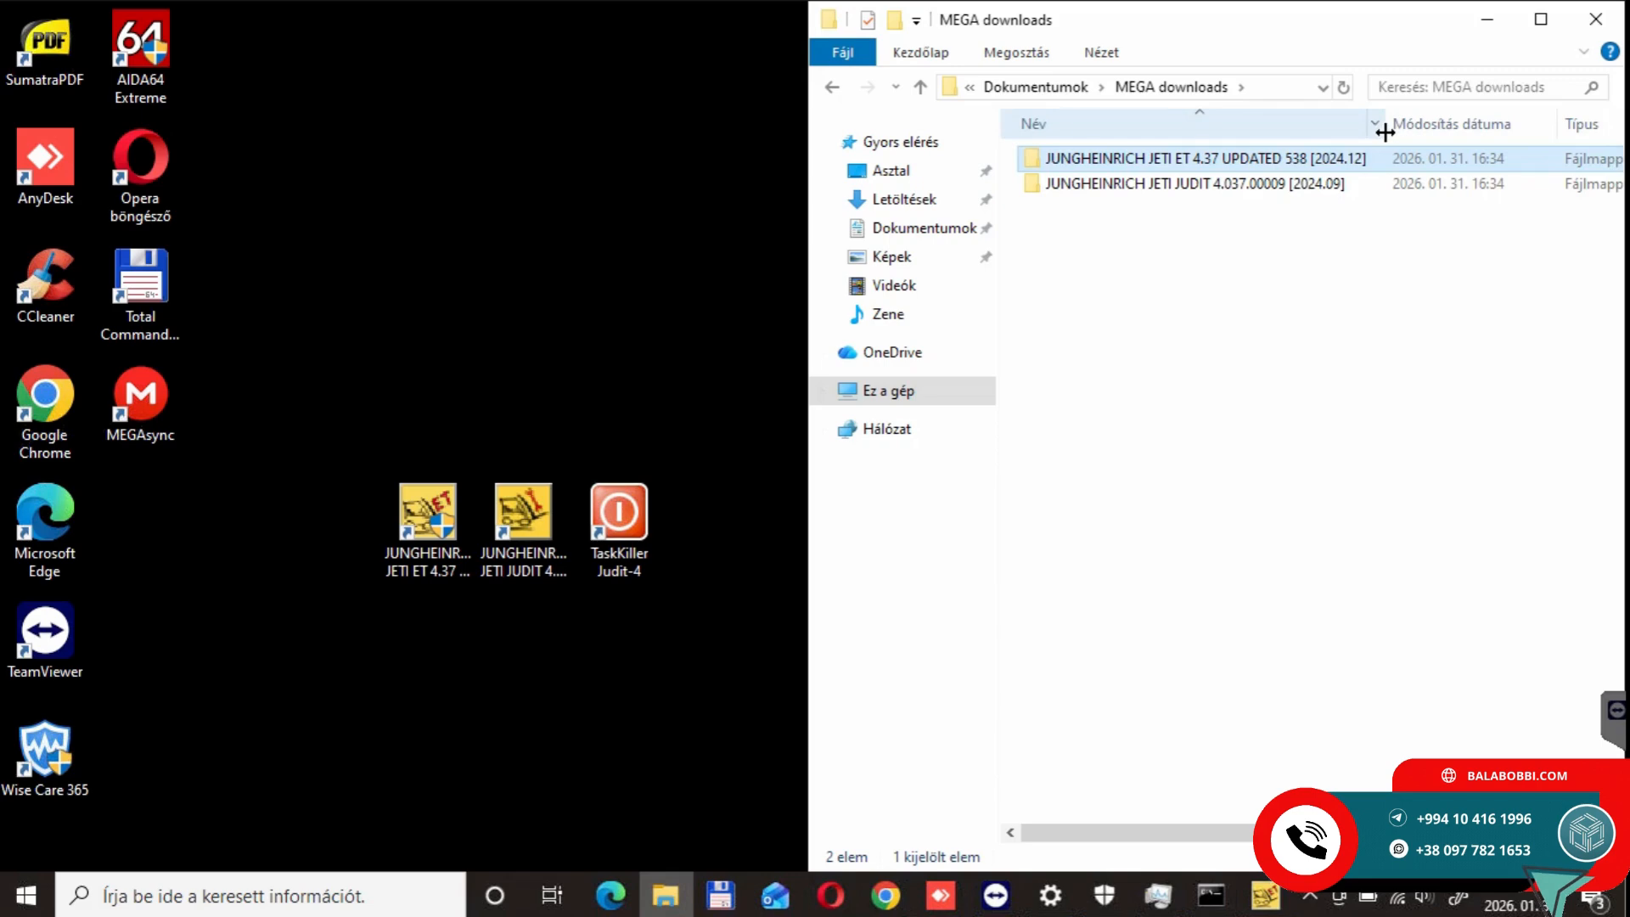
{"action": "double_click", "coordinate": [1237, 185]}
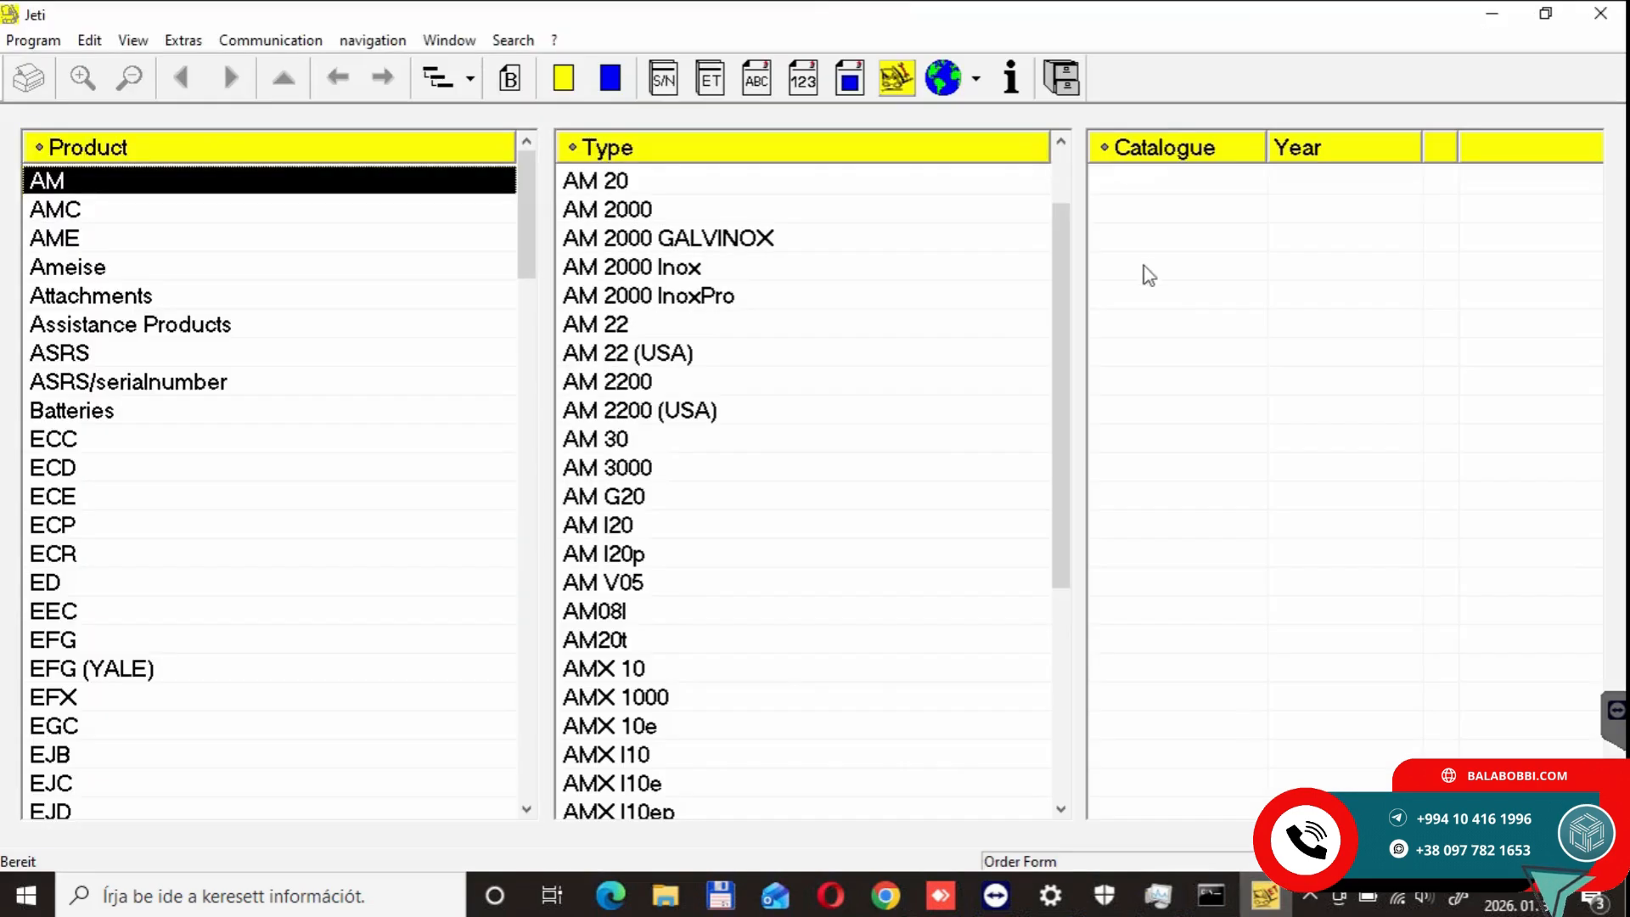
Close Jeti and launch JUNGHEINRICH JETI JUDIT 4.037.00009 [2024.09] from its desktop shortcut.
{"action": "left_click", "coordinate": [1601, 14]}
{"action": "double_click", "coordinate": [515, 552]}
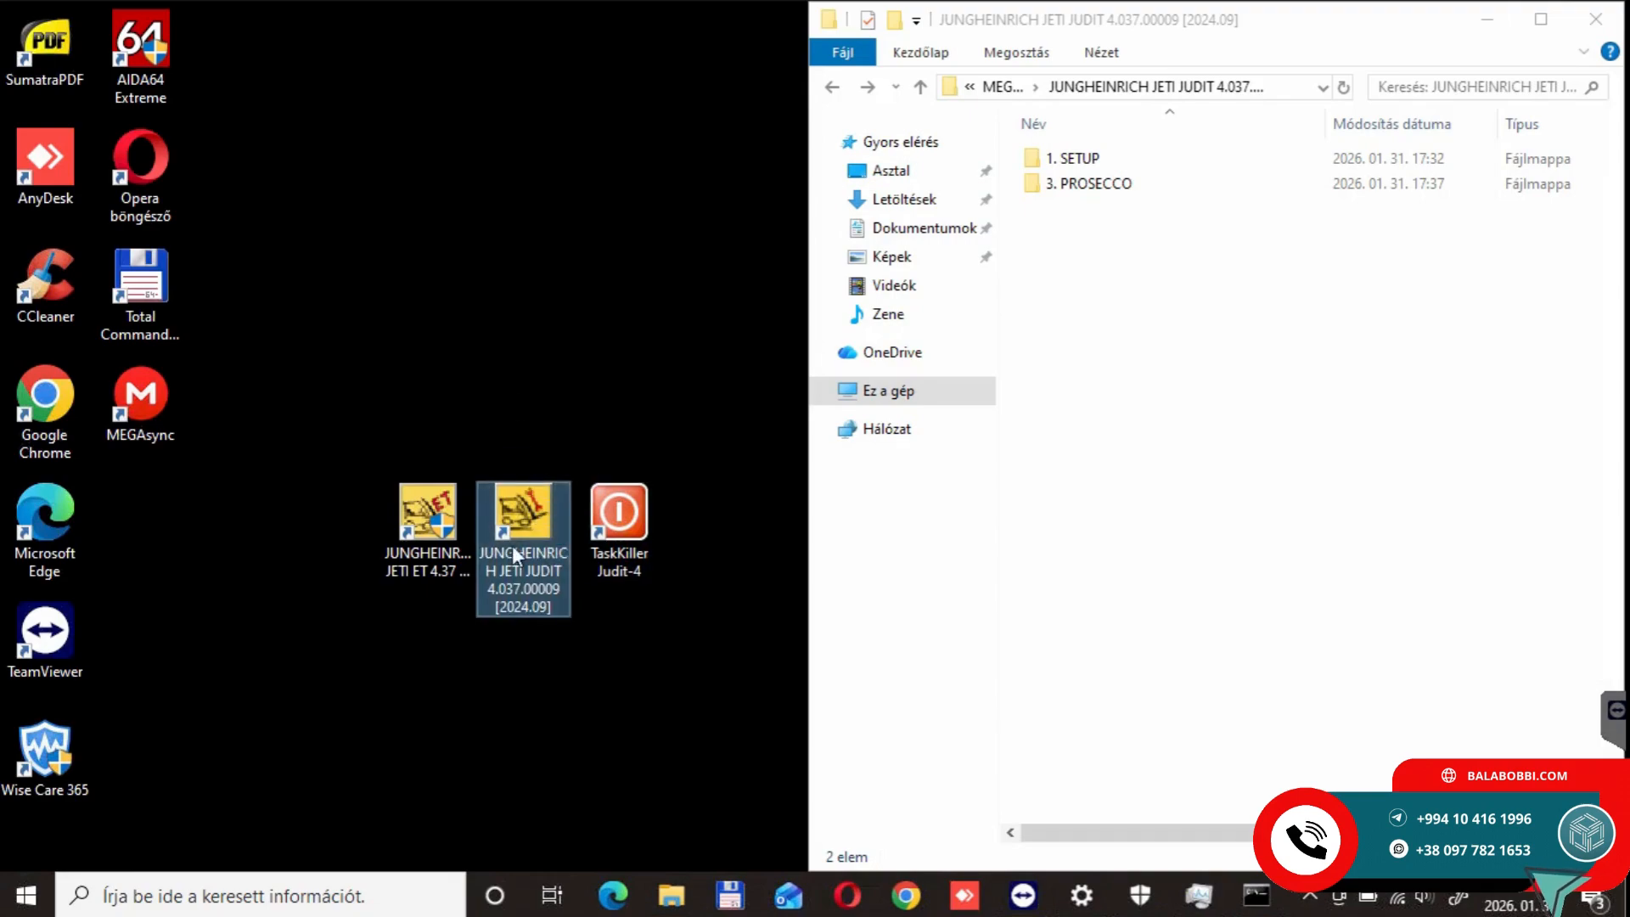